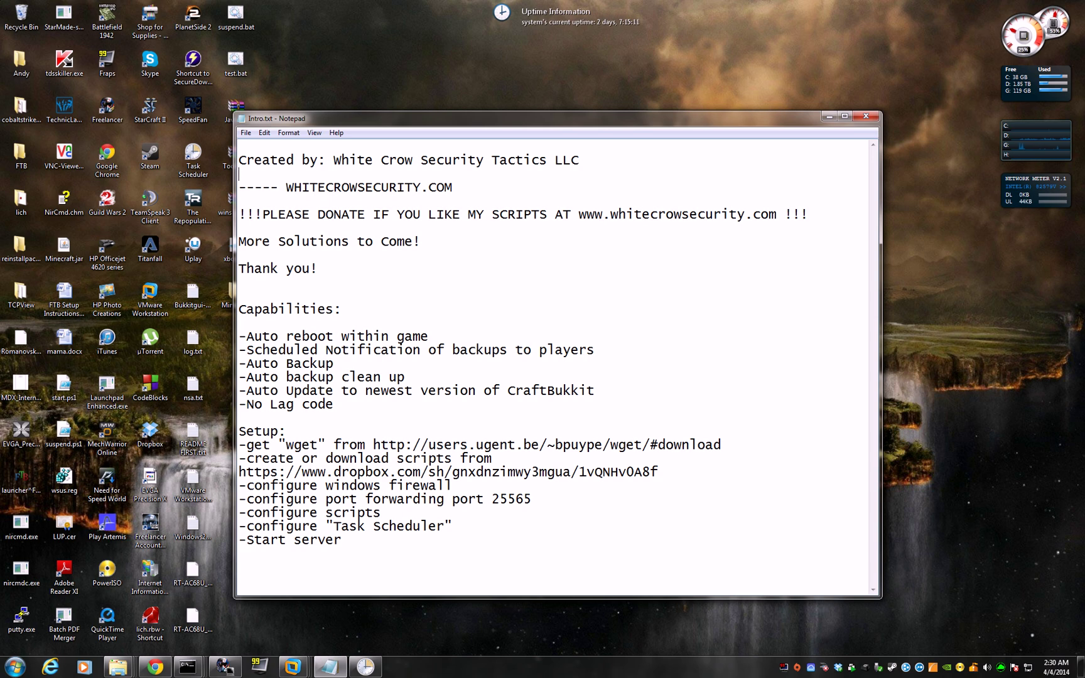
# - Highlight the Auto Backup and Auto backup clean up lines in Intro.txt
pyautogui.moveTo(246, 362); pyautogui.dragTo(333, 363)
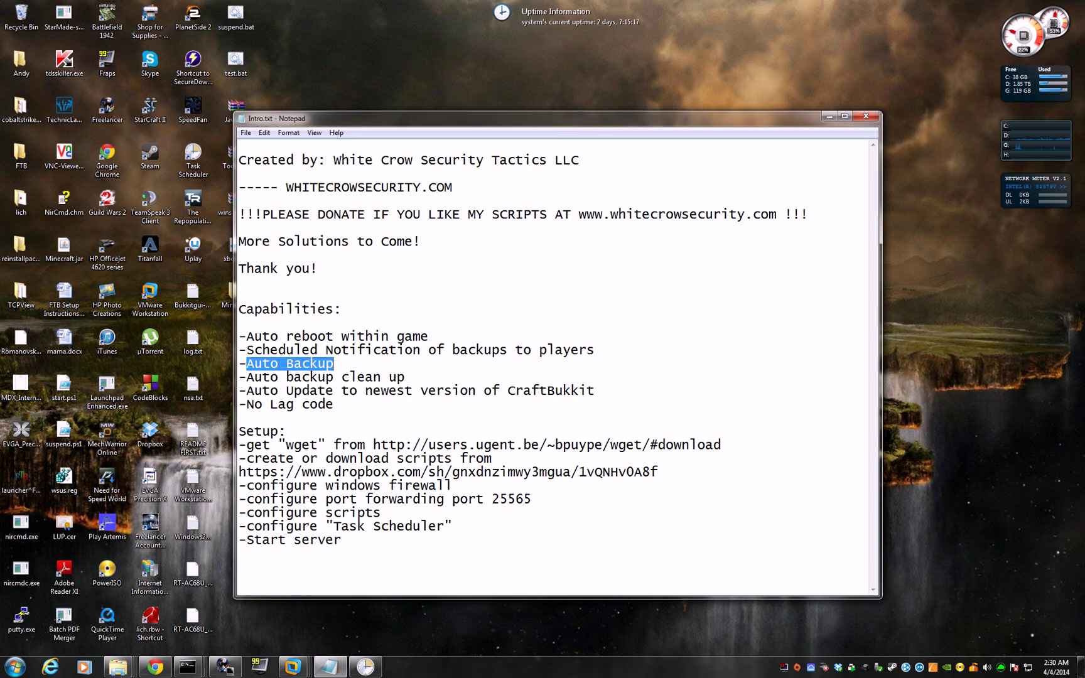
pyautogui.moveTo(246, 377); pyautogui.dragTo(405, 376)
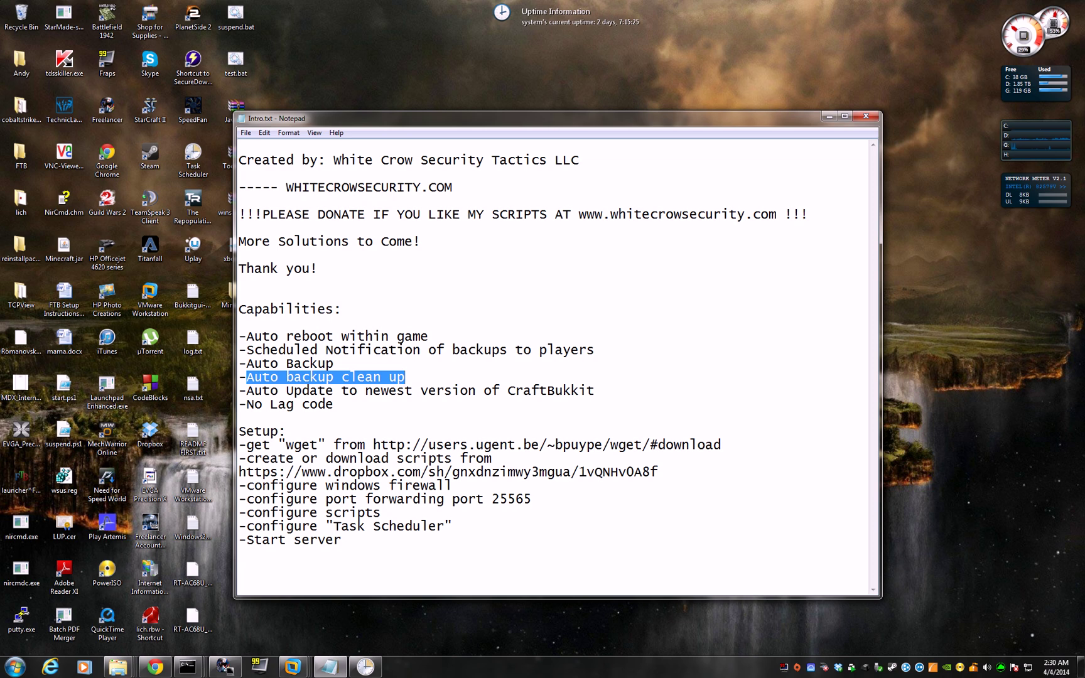
pyautogui.click(341, 377)
pyautogui.moveTo(341, 377); pyautogui.dragTo(405, 377)
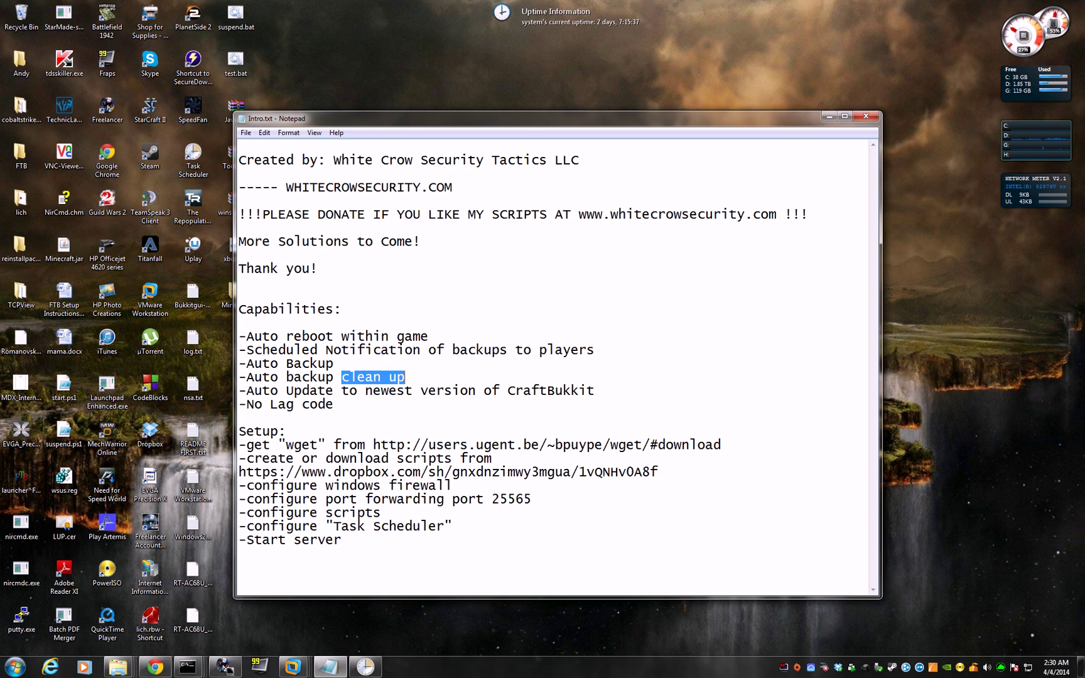
pyautogui.press('Right')
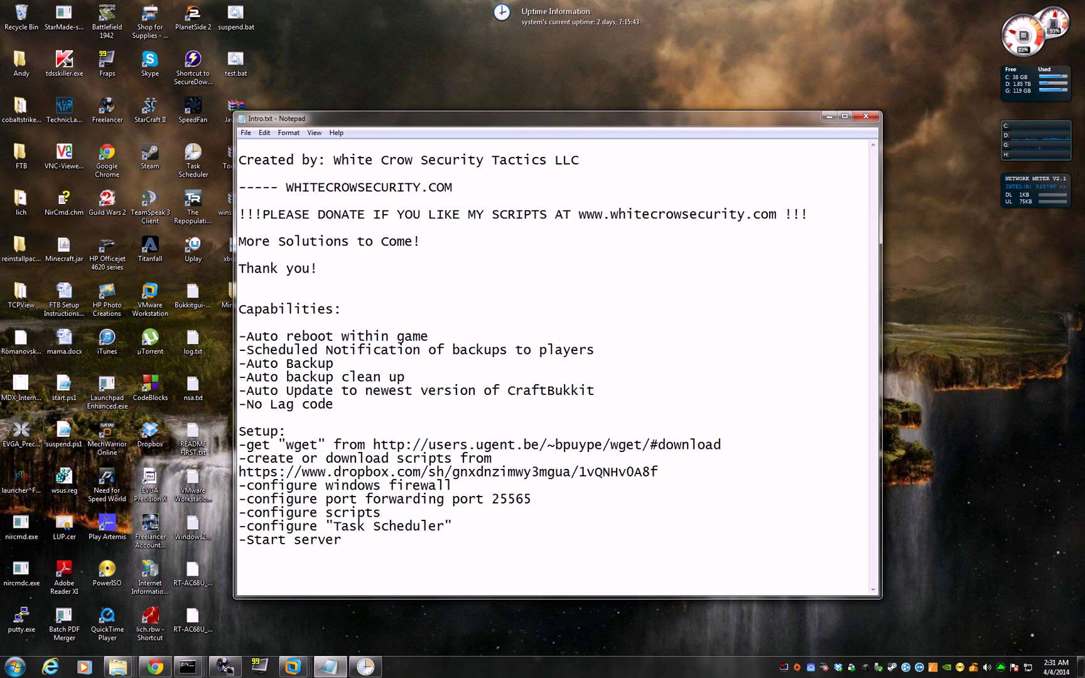
pyautogui.moveTo(246, 377); pyautogui.dragTo(404, 376)
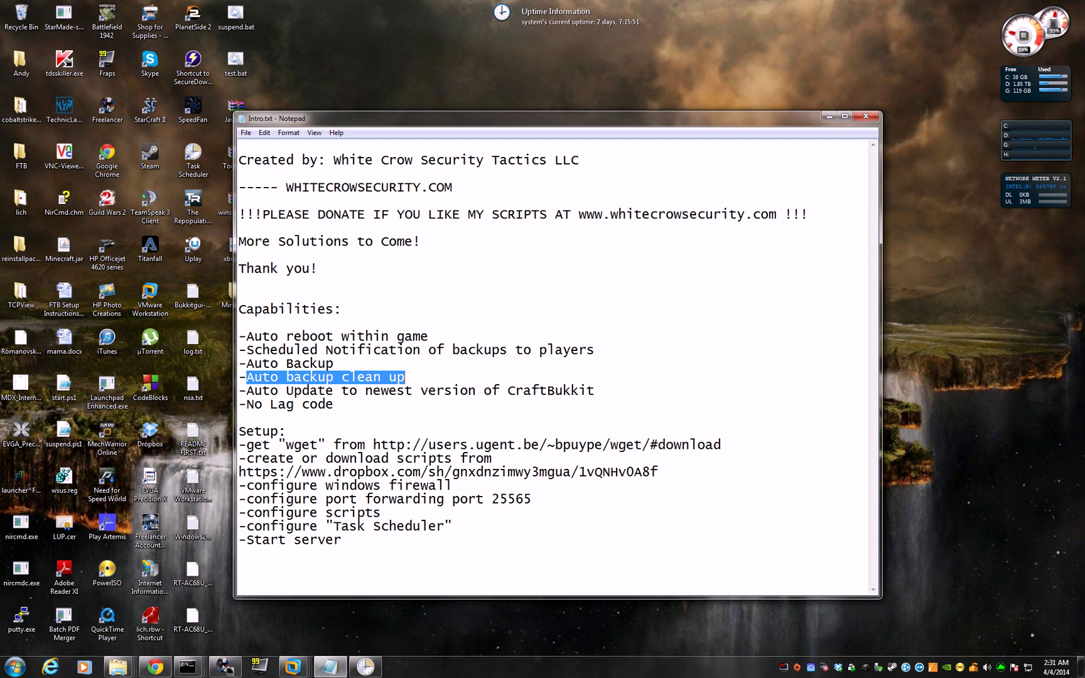
pyautogui.moveTo(405, 377); pyautogui.dragTo(238, 376)
pyautogui.moveTo(405, 377); pyautogui.dragTo(227, 380)
pyautogui.click(245, 391)
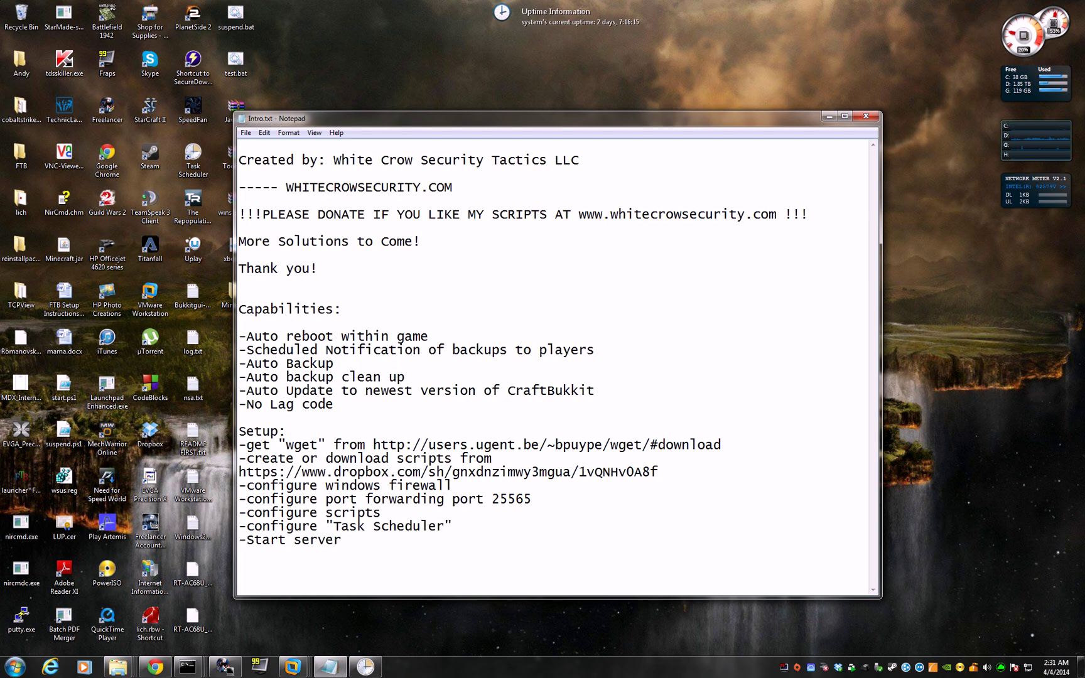
# - Select the Auto Update to newest version line
pyautogui.moveTo(239, 390); pyautogui.dragTo(594, 390)
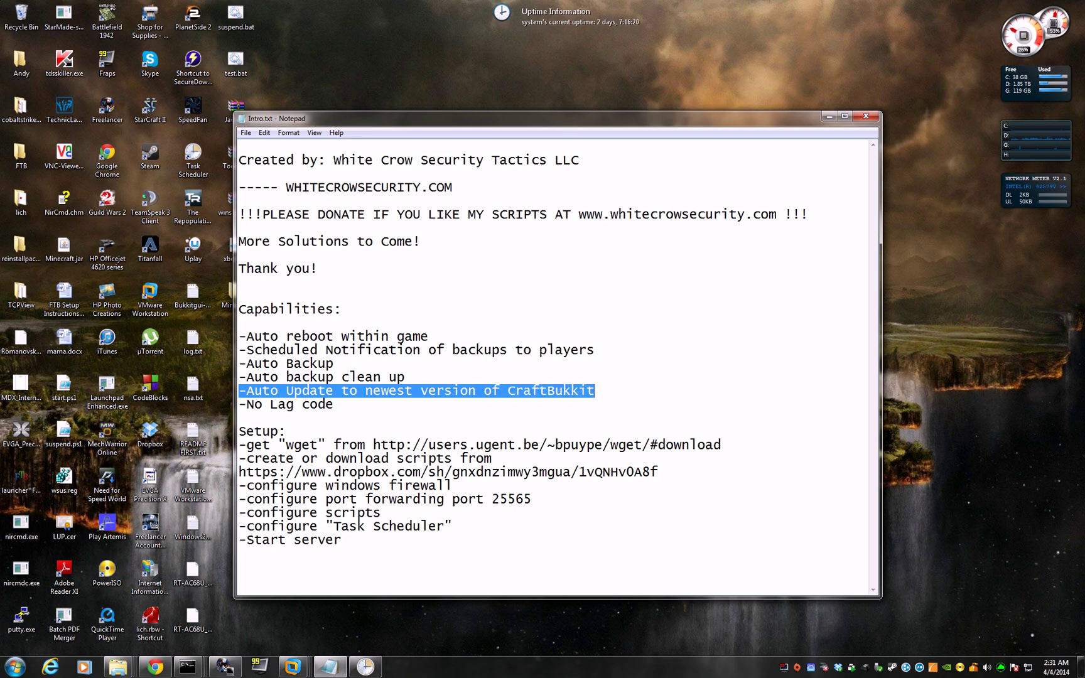
pyautogui.click(357, 390)
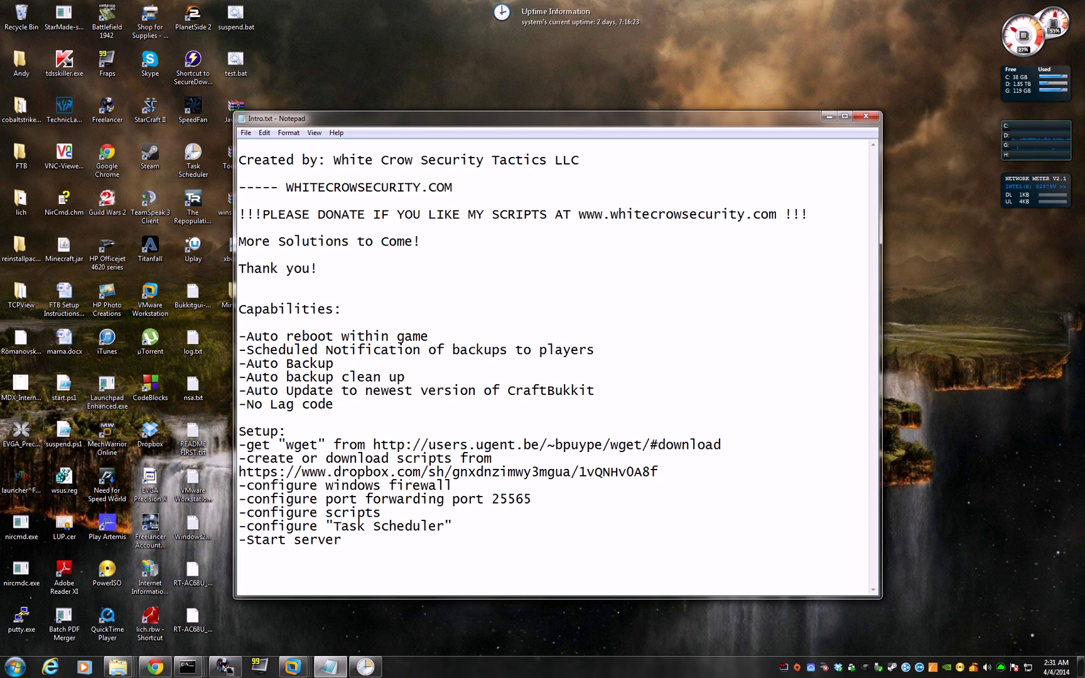
pyautogui.press('Home')
pyautogui.hotkey('shift', 'Right')
pyautogui.hotkey('shift', 'Right')
pyautogui.hotkey('shift', 'Right')
pyautogui.hotkey('shift', 'Right')
pyautogui.hotkey('shift', 'Right')
pyautogui.hotkey('shift', 'Right')
pyautogui.hotkey('shift', 'Right')
pyautogui.hotkey('shift', 'Right')
pyautogui.hotkey('shift', 'Right')
pyautogui.hotkey('shift', 'Right')
pyautogui.hotkey('shift', 'Right')
pyautogui.hotkey('shift', 'Right')
pyautogui.hotkey('shift', 'Right')
pyautogui.hotkey('shift', 'Right')
pyautogui.hotkey('shift', 'Right')
pyautogui.hotkey('shift', 'Right')
pyautogui.hotkey('shift', 'Right')
pyautogui.hotkey('shift', 'Right')
pyautogui.hotkey('shift', 'Right')
pyautogui.hotkey('shift', 'Right')
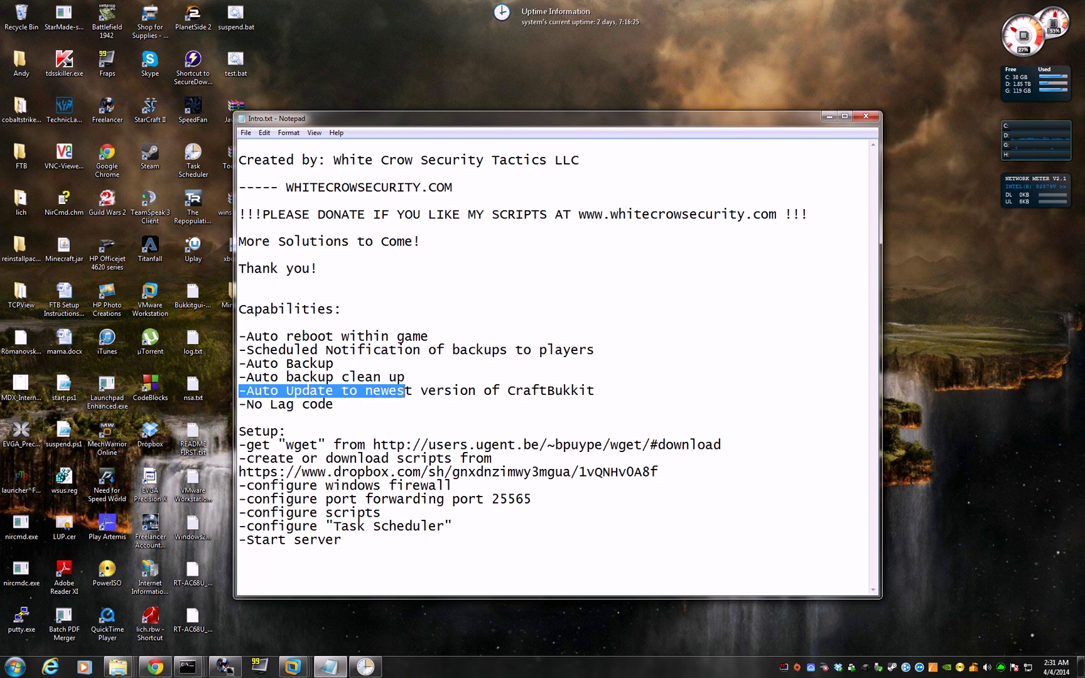
pyautogui.hotkey('shift', 'Right')
pyautogui.hotkey('shift', 'Right')
pyautogui.hotkey('shift', 'Right')
pyautogui.hotkey('shift', 'Right')
pyautogui.hotkey('shift', 'Right')
pyautogui.hotkey('shift', 'Right')
pyautogui.hotkey('shift', 'Right')
pyautogui.hotkey('shift', 'Right')
pyautogui.hotkey('shift', 'Right')
pyautogui.hotkey('shift', 'Right')
pyautogui.hotkey('shift', 'Right')
pyautogui.hotkey('shift', 'Right')
pyautogui.hotkey('shift', 'Right')
pyautogui.hotkey('shift', 'Right')
pyautogui.hotkey('shift', 'Right')
pyautogui.hotkey('shift', 'Right')
pyautogui.hotkey('shift', 'Right')
pyautogui.hotkey('shift', 'Right')
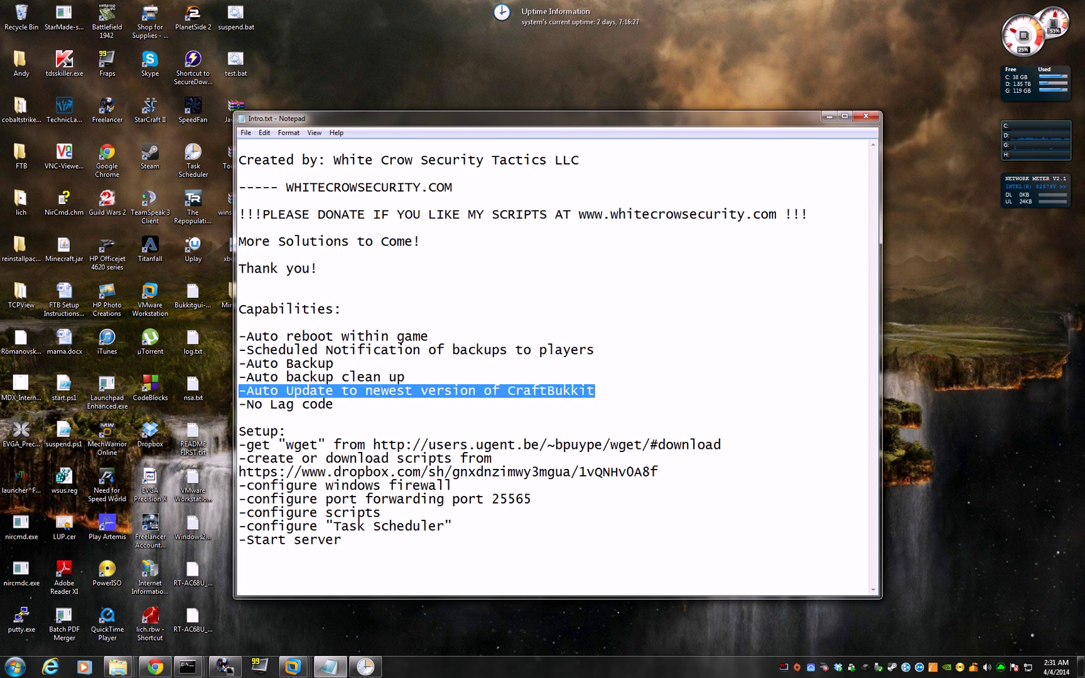
pyautogui.press('Right')
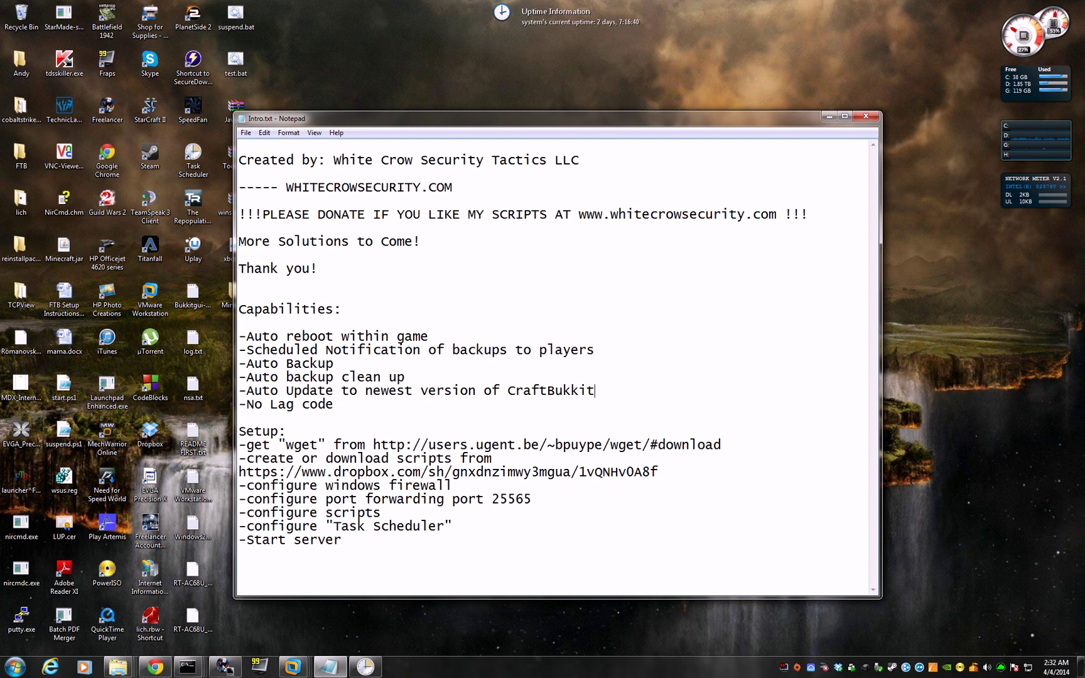
# - Select the No Lag code line, with and without its leading dash
pyautogui.press('Right')
pyautogui.hotkey('ctrl', 'shift', 'Right')
pyautogui.hotkey('ctrl', 'shift', 'Right')
pyautogui.hotkey('ctrl', 'shift', 'Right')
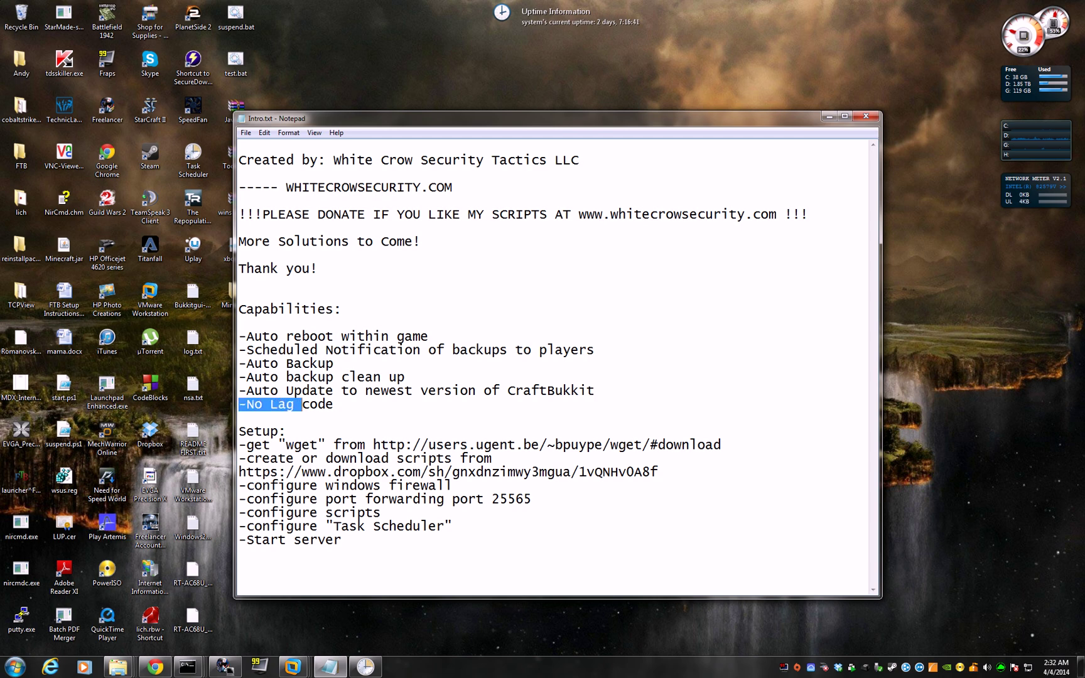
pyautogui.press('Right')
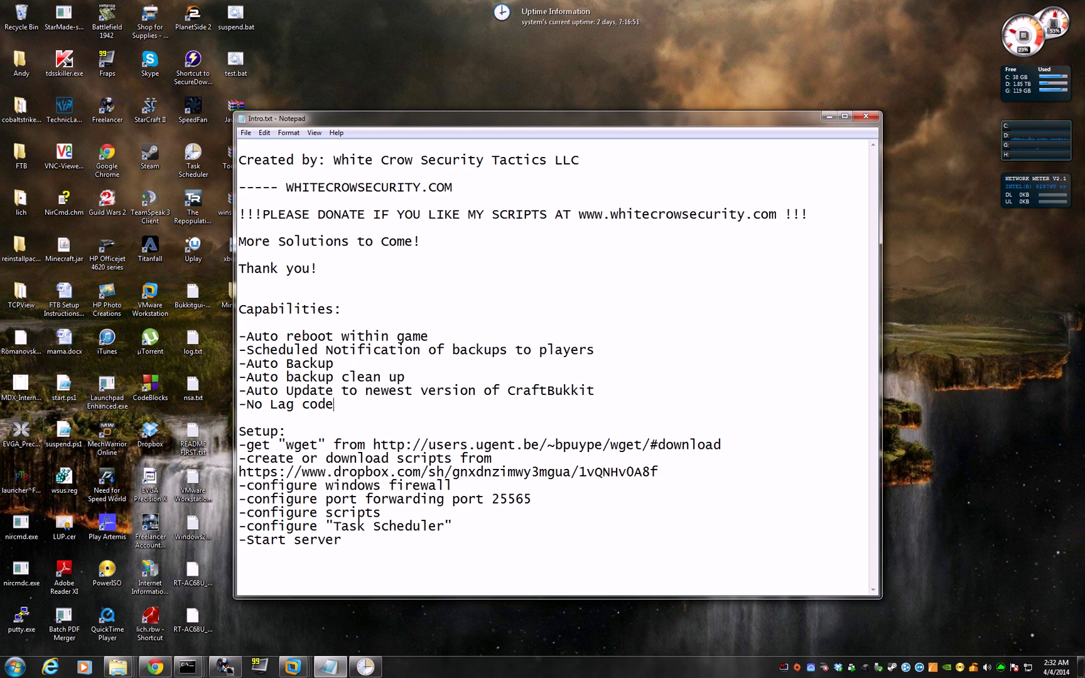
pyautogui.hotkey('shift', 'Home')
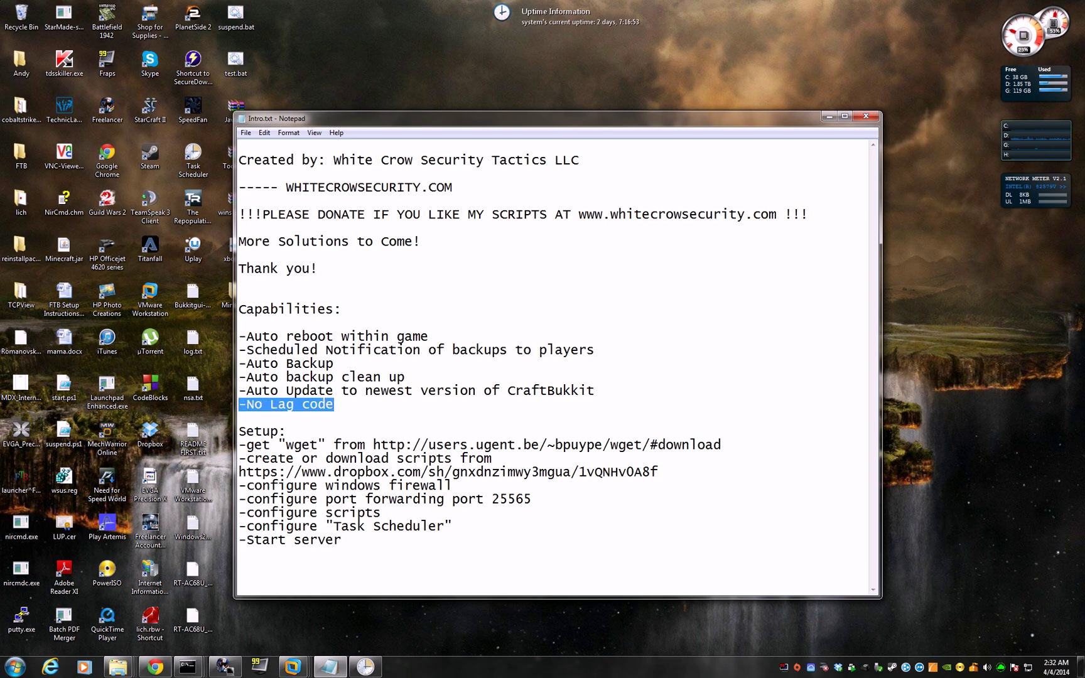
pyautogui.press('Right')
pyautogui.hotkey('ctrl', 'shift', 'Left')
pyautogui.hotkey('ctrl', 'shift', 'Left')
pyautogui.hotkey('shift', 'Left')
pyautogui.hotkey('shift', 'Left')
pyautogui.hotkey('shift', 'Left')
pyautogui.hotkey('shift', 'Left')
pyautogui.hotkey('shift', 'Right')
pyautogui.hotkey('shift', 'Right')
pyautogui.hotkey('shift', 'Right')
pyautogui.hotkey('shift', 'Right')
pyautogui.hotkey('shift', 'Right')
pyautogui.hotkey('shift', 'Right')
pyautogui.hotkey('shift', 'Right')
pyautogui.hotkey('shift', 'Right')
pyautogui.hotkey('shift', 'Right')
pyautogui.hotkey('shift', 'Right')
pyautogui.hotkey('shift', 'Right')
pyautogui.hotkey('shift', 'Right')
pyautogui.hotkey('shift', 'Left')
pyautogui.hotkey('shift', 'Left')
pyautogui.hotkey('shift', 'Left')
pyautogui.hotkey('shift', 'Left')
pyautogui.hotkey('shift', 'Left')
pyautogui.hotkey('shift', 'Left')
pyautogui.hotkey('shift', 'Left')
pyautogui.hotkey('shift', 'Left')
pyautogui.hotkey('shift', 'Left')
pyautogui.hotkey('shift', 'Left')
pyautogui.hotkey('shift', 'Left')
pyautogui.hotkey('shift', 'Left')
pyautogui.press('End')
# - Select the wget download setup step in the notes
pyautogui.hotkey('shift', 'Left')
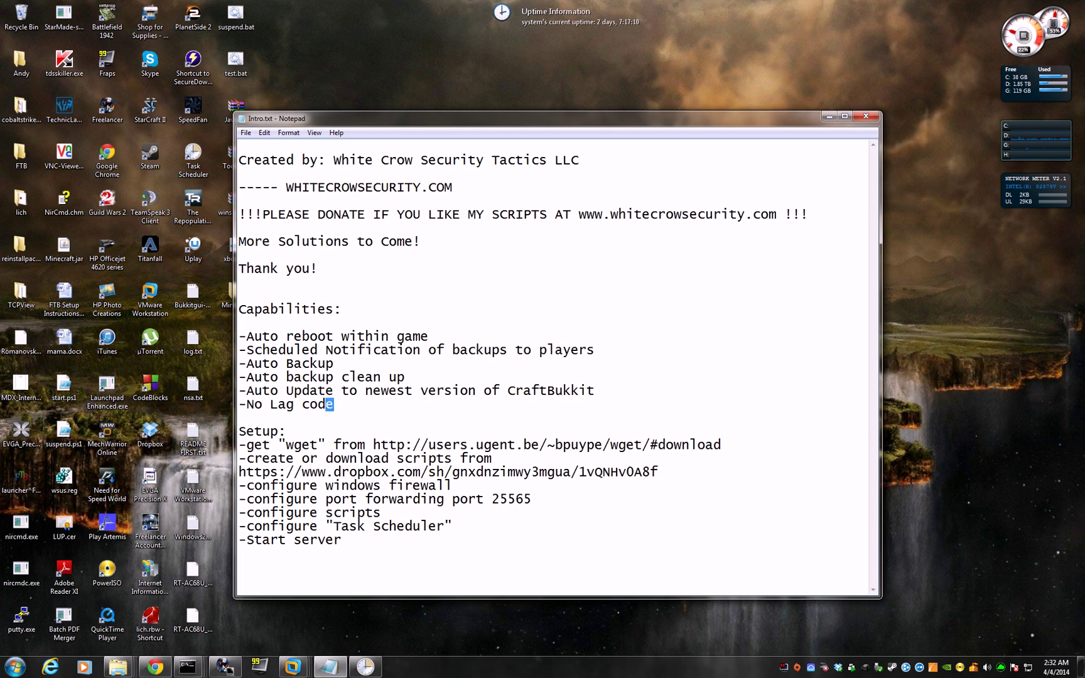
pyautogui.hotkey('ctrl', 'shift', 'Left')
pyautogui.hotkey('ctrl', 'shift', 'Left')
pyautogui.hotkey('ctrl', 'shift', 'Left')
pyautogui.hotkey('ctrl', 'shift', 'Left')
pyautogui.press('End')
pyautogui.press('Down')
pyautogui.press('Down')
pyautogui.hotkey('shift', 'Right')
pyautogui.hotkey('shift', 'Right')
pyautogui.hotkey('shift', 'Right')
pyautogui.hotkey('shift', 'Right')
pyautogui.hotkey('shift', 'Right')
pyautogui.hotkey('shift', 'Right')
pyautogui.hotkey('shift', 'Right')
pyautogui.hotkey('shift', 'Right')
pyautogui.hotkey('shift', 'Right')
pyautogui.hotkey('shift', 'Right')
pyautogui.hotkey('shift', 'Right')
pyautogui.hotkey('shift', 'Right')
pyautogui.hotkey('shift', 'Right')
pyautogui.hotkey('shift', 'Right')
pyautogui.hotkey('shift', 'Right')
pyautogui.hotkey('shift', 'Down')
pyautogui.hotkey('shift', 'Up')
pyautogui.hotkey('shift', 'Left')
pyautogui.hotkey('shift', 'Left')
pyautogui.press('Right')
pyautogui.press('Home')
pyautogui.hotkey('shift', 'Right')
pyautogui.hotkey('shift', 'Right')
pyautogui.hotkey('shift', 'Right')
pyautogui.hotkey('shift', 'Right')
pyautogui.hotkey('shift', 'Right')
pyautogui.hotkey('shift', 'Right')
pyautogui.hotkey('shift', 'Right')
pyautogui.hotkey('shift', 'Right')
pyautogui.hotkey('shift', 'Right')
pyautogui.hotkey('shift', 'Right')
pyautogui.hotkey('shift', 'Right')
pyautogui.hotkey('shift', 'Right')
pyautogui.hotkey('shift', 'Right')
pyautogui.hotkey('shift', 'Right')
pyautogui.hotkey('shift', 'Right')
pyautogui.hotkey('shift', 'Right')
pyautogui.hotkey('shift', 'Right')
pyautogui.hotkey('shift', 'Right')
pyautogui.hotkey('shift', 'Right')
pyautogui.hotkey('shift', 'Right')
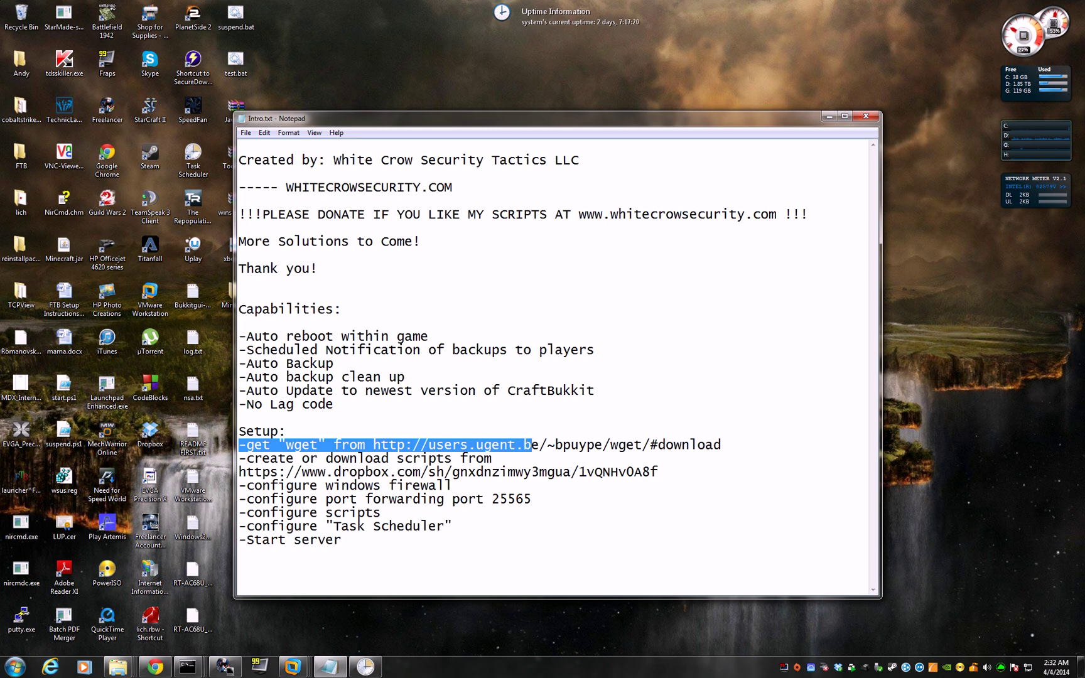
pyautogui.hotkey('shift', 'Down')
pyautogui.hotkey('shift', 'Up')
pyautogui.hotkey('shift', 'Right')
pyautogui.hotkey('shift', 'Right')
pyautogui.hotkey('shift', 'Right')
pyautogui.hotkey('shift', 'Right')
pyautogui.hotkey('shift', 'Right')
pyautogui.hotkey('shift', 'Right')
pyautogui.hotkey('shift', 'Right')
pyautogui.hotkey('shift', 'Right')
pyautogui.hotkey('shift', 'Right')
pyautogui.hotkey('shift', 'Right')
pyautogui.hotkey('shift', 'Right')
pyautogui.hotkey('shift', 'Right')
pyautogui.hotkey('shift', 'Right')
pyautogui.hotkey('shift', 'Right')
pyautogui.hotkey('shift', 'Right')
pyautogui.hotkey('shift', 'Right')
pyautogui.hotkey('shift', 'Right')
pyautogui.hotkey('shift', 'Right')
pyautogui.hotkey('shift', 'Right')
pyautogui.hotkey('shift', 'Right')
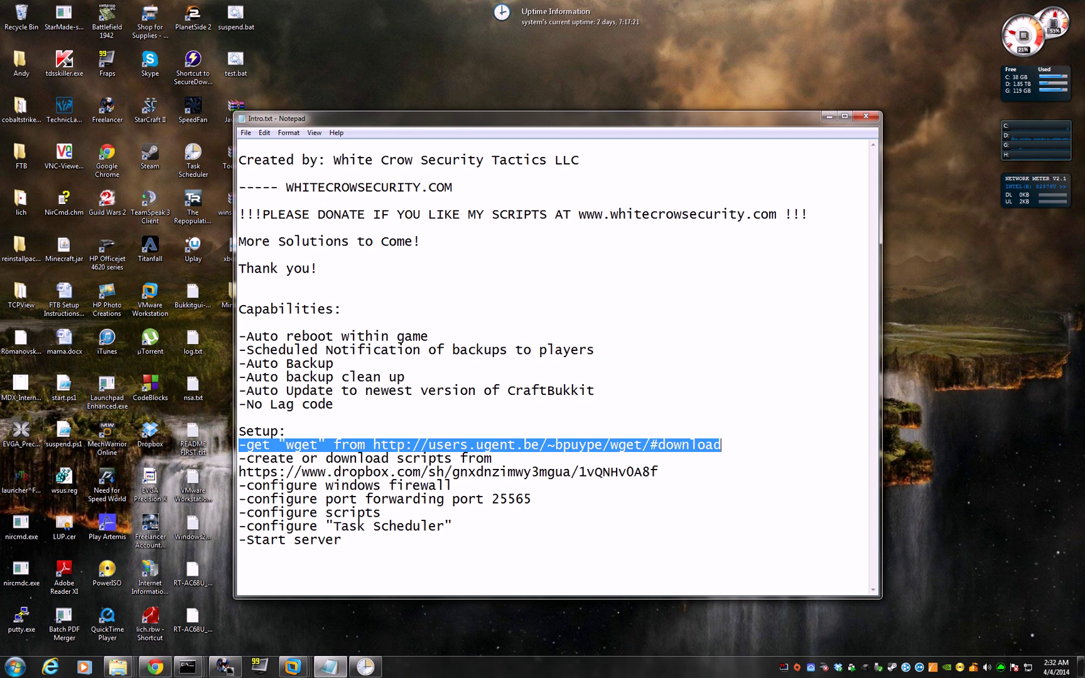
pyautogui.press('Right')
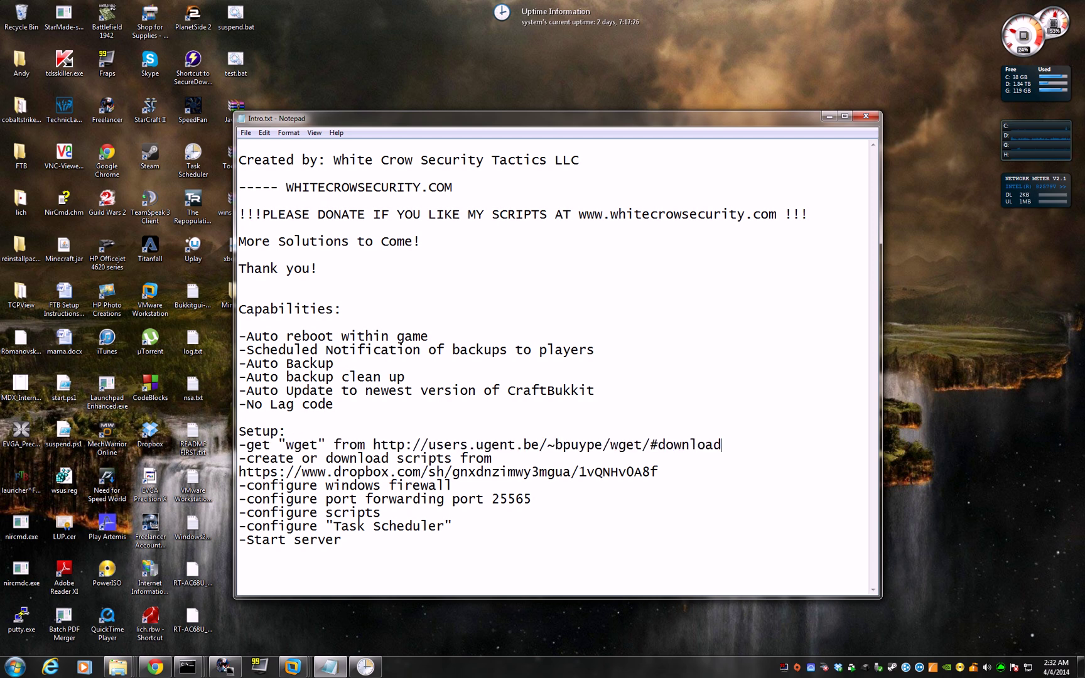
# - Select the Dropbox scripts link and the wget download web address
pyautogui.press('Down')
pyautogui.press('Down')
pyautogui.press('Home')
pyautogui.hotkey('shift', 'Right')
pyautogui.hotkey('shift', 'Right')
pyautogui.hotkey('shift', 'Right')
pyautogui.hotkey('shift', 'Right')
pyautogui.hotkey('shift', 'Right')
pyautogui.hotkey('shift', 'Right')
pyautogui.hotkey('shift', 'Right')
pyautogui.hotkey('shift', 'Right')
pyautogui.hotkey('shift', 'Right')
pyautogui.hotkey('shift', 'Right')
pyautogui.hotkey('shift', 'Right')
pyautogui.hotkey('shift', 'Right')
pyautogui.hotkey('shift', 'Right')
pyautogui.hotkey('shift', 'Right')
pyautogui.hotkey('shift', 'Right')
pyautogui.hotkey('shift', 'Right')
pyautogui.hotkey('shift', 'Right')
pyautogui.hotkey('shift', 'Right')
pyautogui.hotkey('shift', 'Right')
pyautogui.hotkey('shift', 'Right')
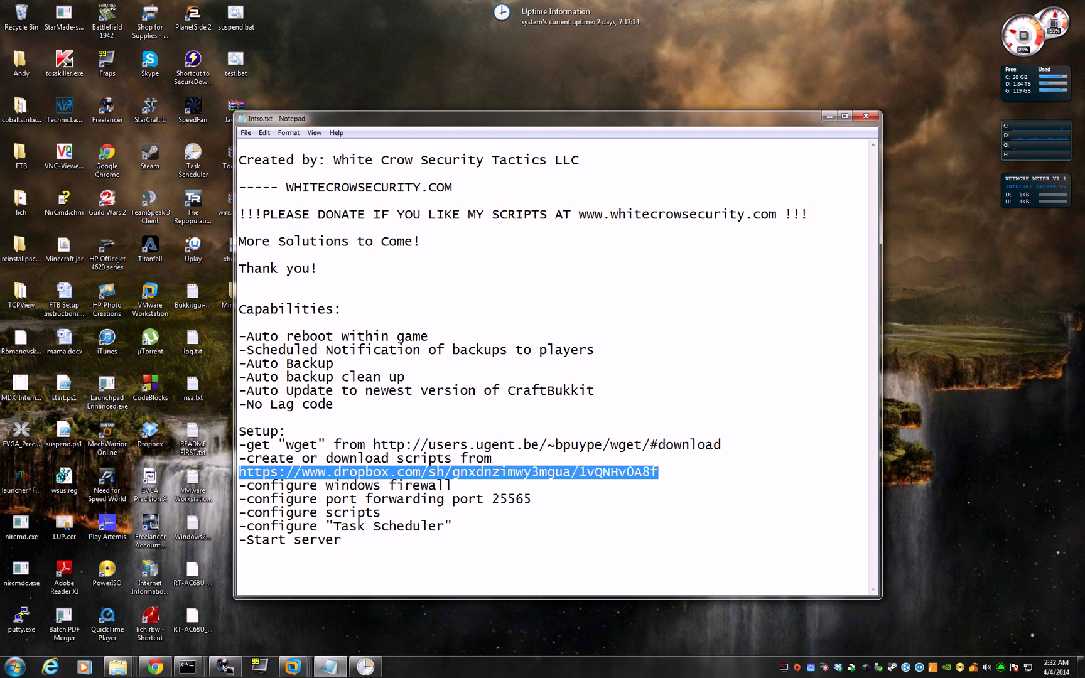
pyautogui.press('Up')
pyautogui.press('Up')
pyautogui.press('Home')
pyautogui.hotkey('ctrl', 'Right')
pyautogui.hotkey('ctrl', 'Right')
pyautogui.hotkey('ctrl', 'Right')
pyautogui.hotkey('shift', 'Right')
pyautogui.hotkey('shift', 'Right')
pyautogui.hotkey('shift', 'Right')
pyautogui.hotkey('shift', 'Right')
pyautogui.hotkey('shift', 'Right')
pyautogui.hotkey('shift', 'Right')
pyautogui.hotkey('shift', 'Right')
pyautogui.hotkey('shift', 'Right')
pyautogui.hotkey('shift', 'Right')
pyautogui.hotkey('shift', 'Right')
pyautogui.hotkey('shift', 'Right')
pyautogui.hotkey('shift', 'Right')
pyautogui.hotkey('shift', 'Right')
pyautogui.hotkey('shift', 'Right')
pyautogui.hotkey('shift', 'Right')
pyautogui.hotkey('shift', 'Right')
pyautogui.hotkey('shift', 'Right')
pyautogui.hotkey('shift', 'Right')
pyautogui.hotkey('shift', 'Right')
pyautogui.hotkey('shift', 'Right')
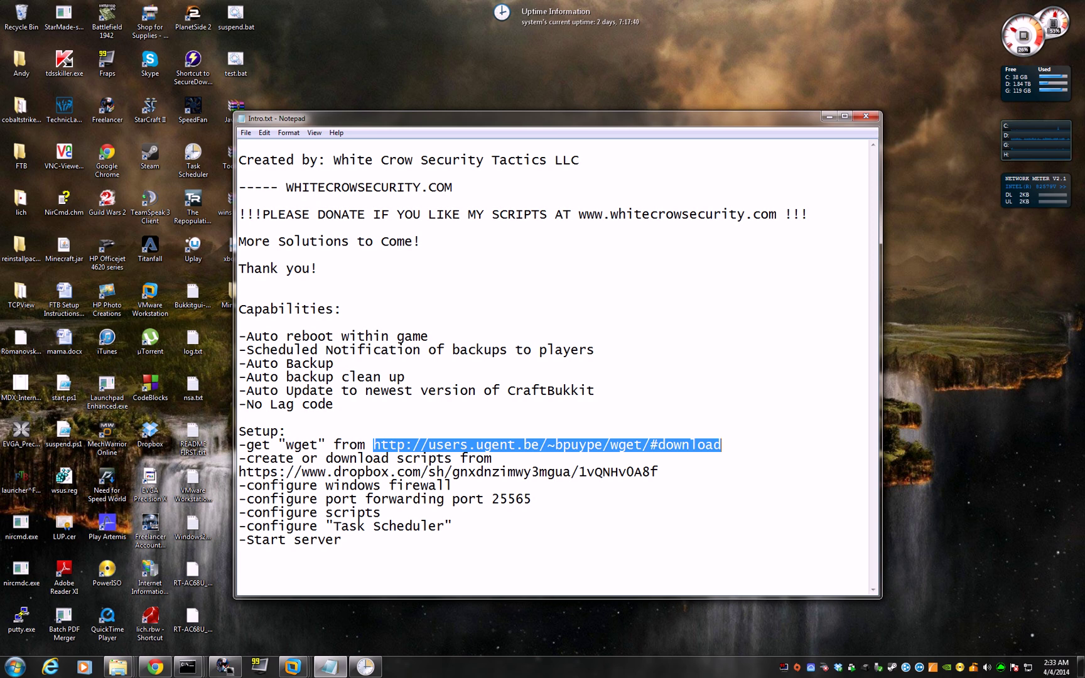
pyautogui.click(404, 458)
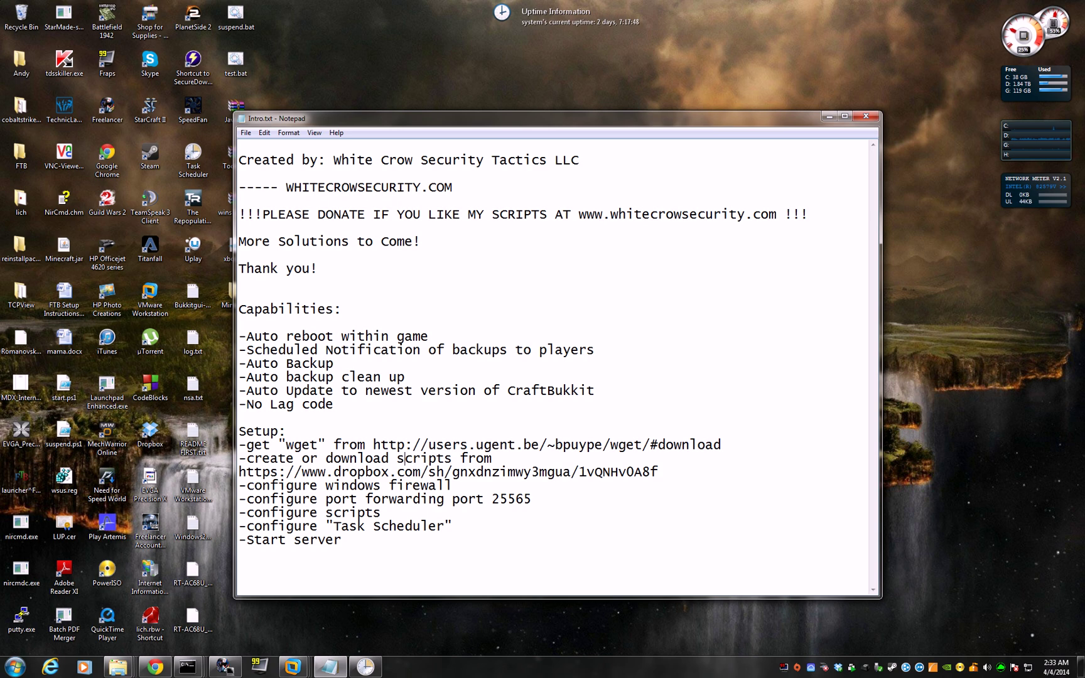
# - Highlight the scripts download lines and the configure windows firewall step
pyautogui.moveTo(254, 472)
pyautogui.mouseDown()
pyautogui.moveTo(532, 500)
pyautogui.moveTo(658, 471)
pyautogui.moveTo(424, 458)
pyautogui.moveTo(239, 473)
pyautogui.mouseUp()
pyautogui.click(658, 471)
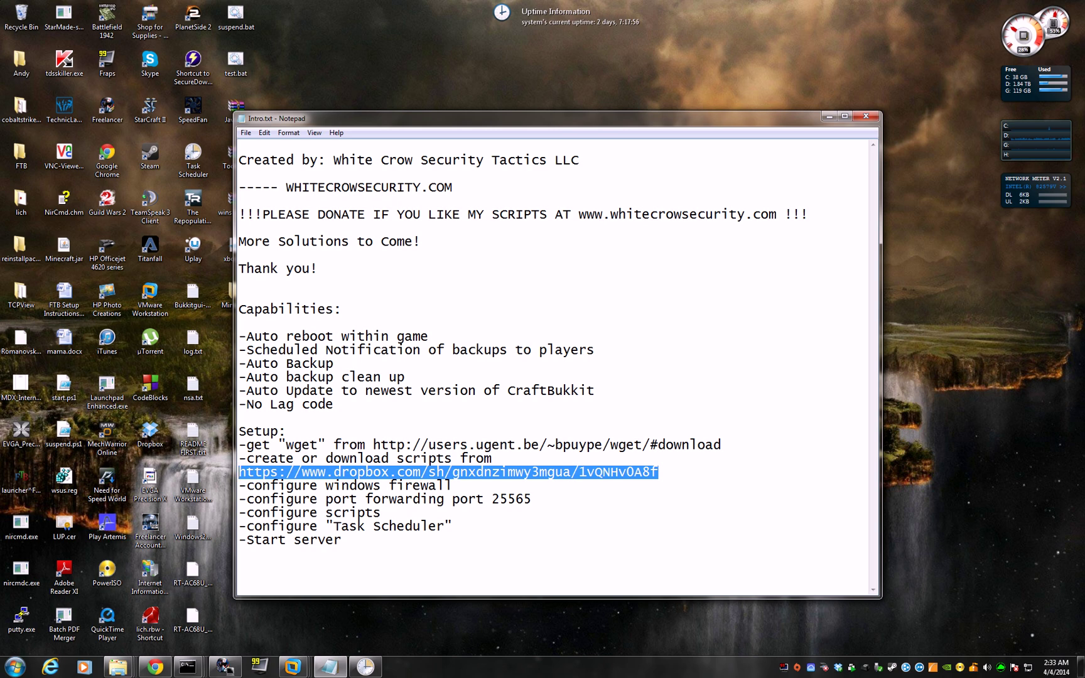
pyautogui.moveTo(239, 472); pyautogui.dragTo(218, 482)
pyautogui.click(353, 513)
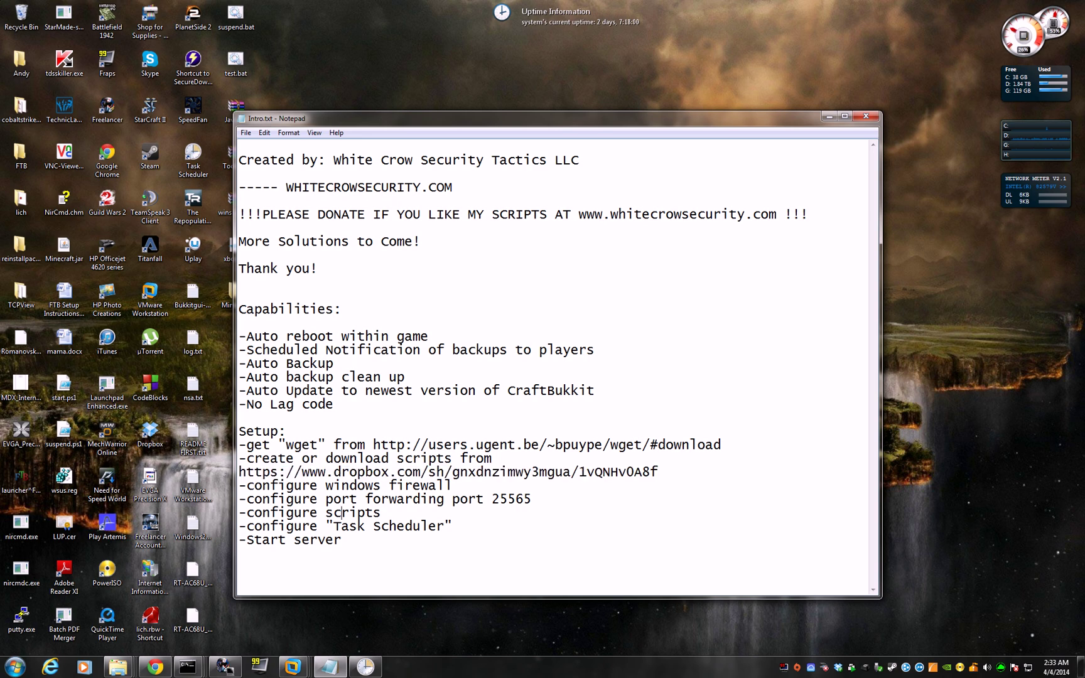
pyautogui.moveTo(238, 485); pyautogui.dragTo(452, 485)
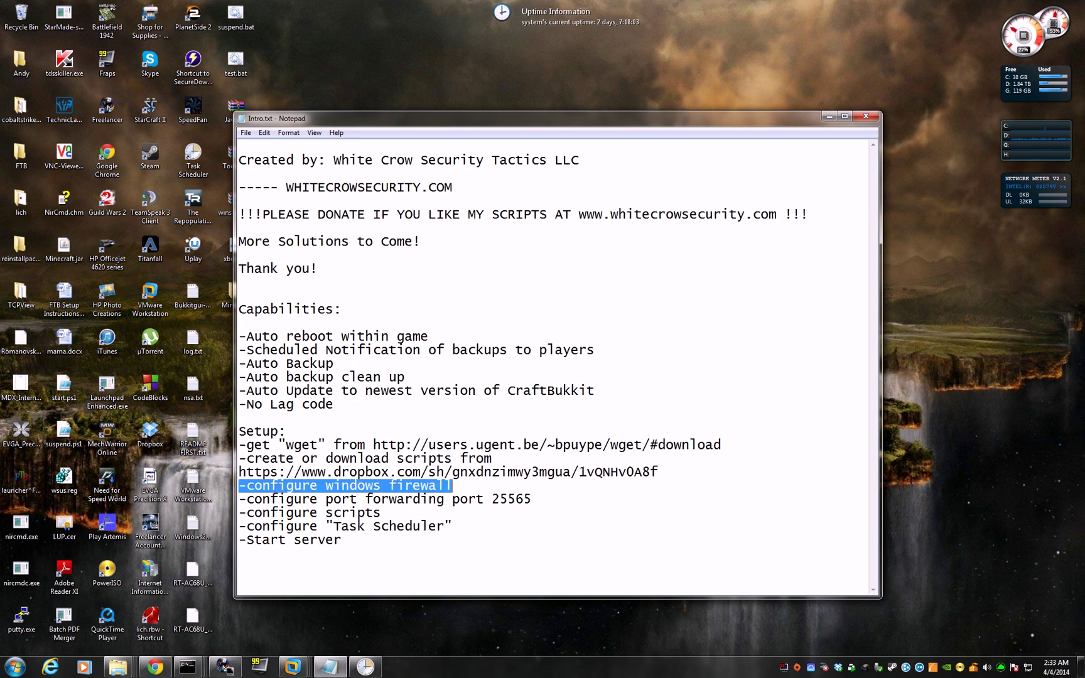
# - Open Control Panel and show all items as large icons
pyautogui.click(31, 670)
pyautogui.click(190, 544)
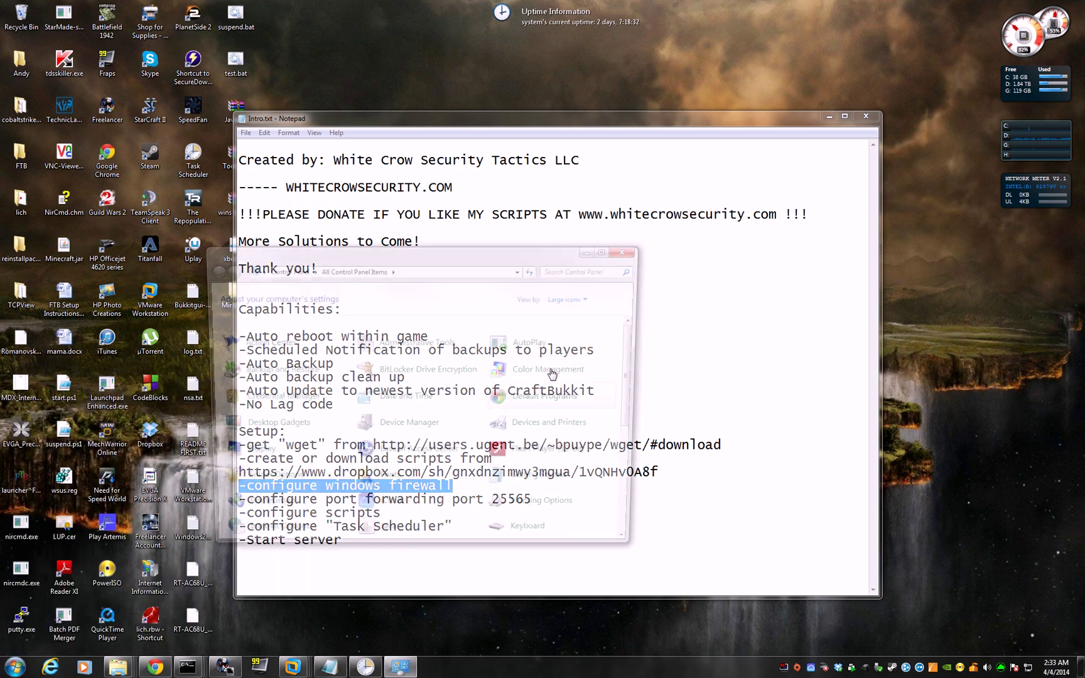
pyautogui.scroll(-2, 606, 441)
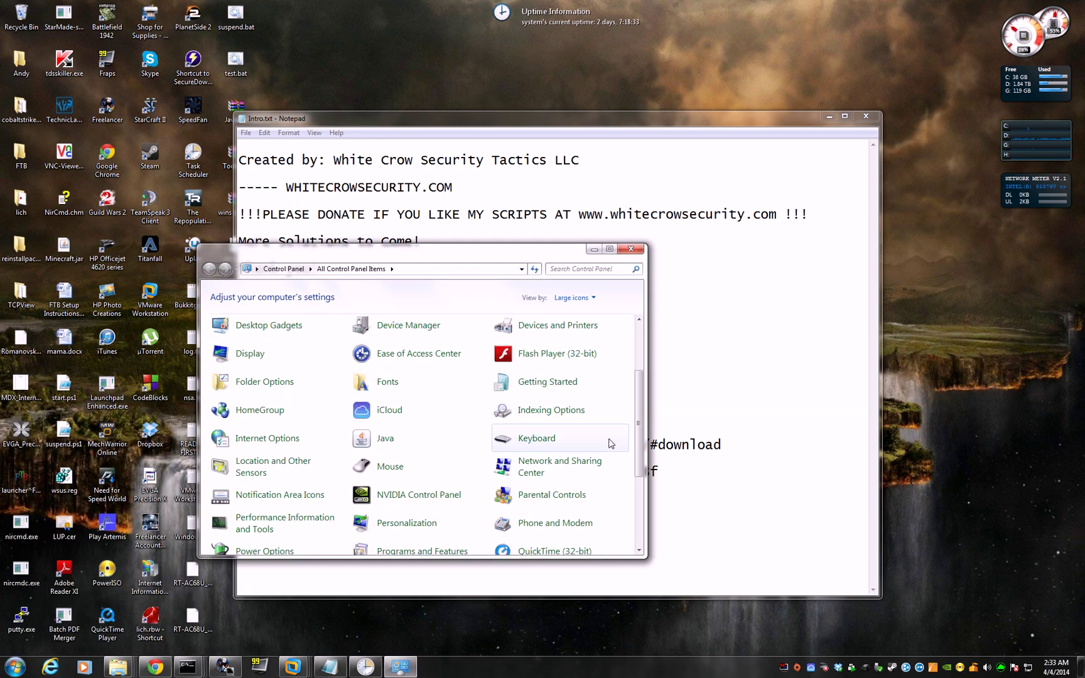
pyautogui.click(590, 300)
pyautogui.click(589, 311)
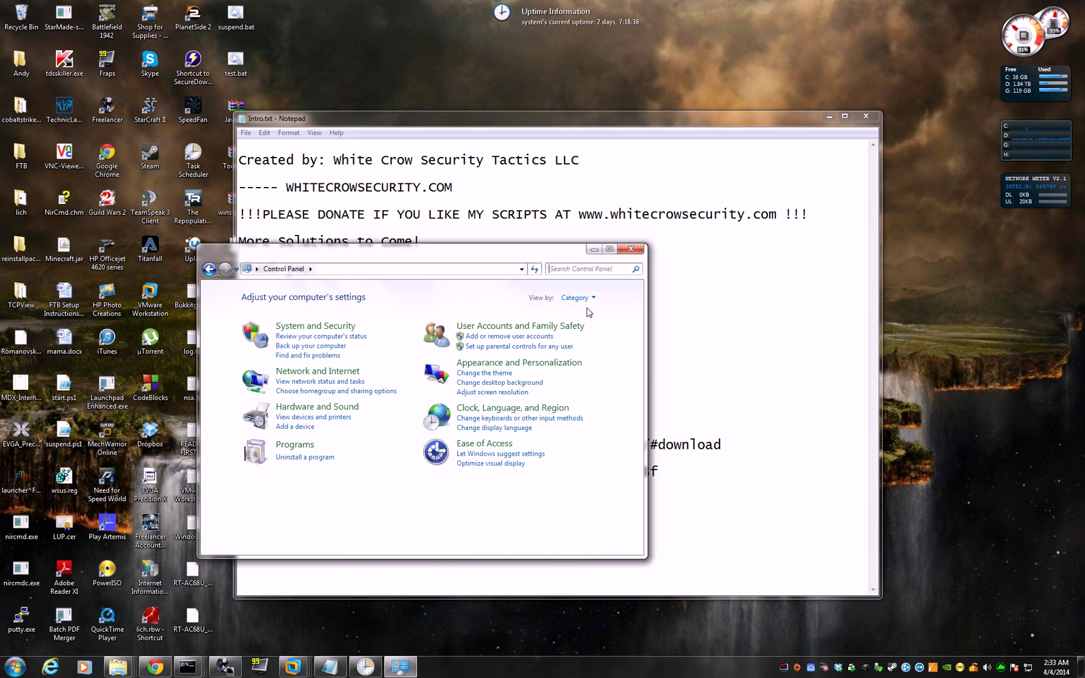
pyautogui.click(589, 299)
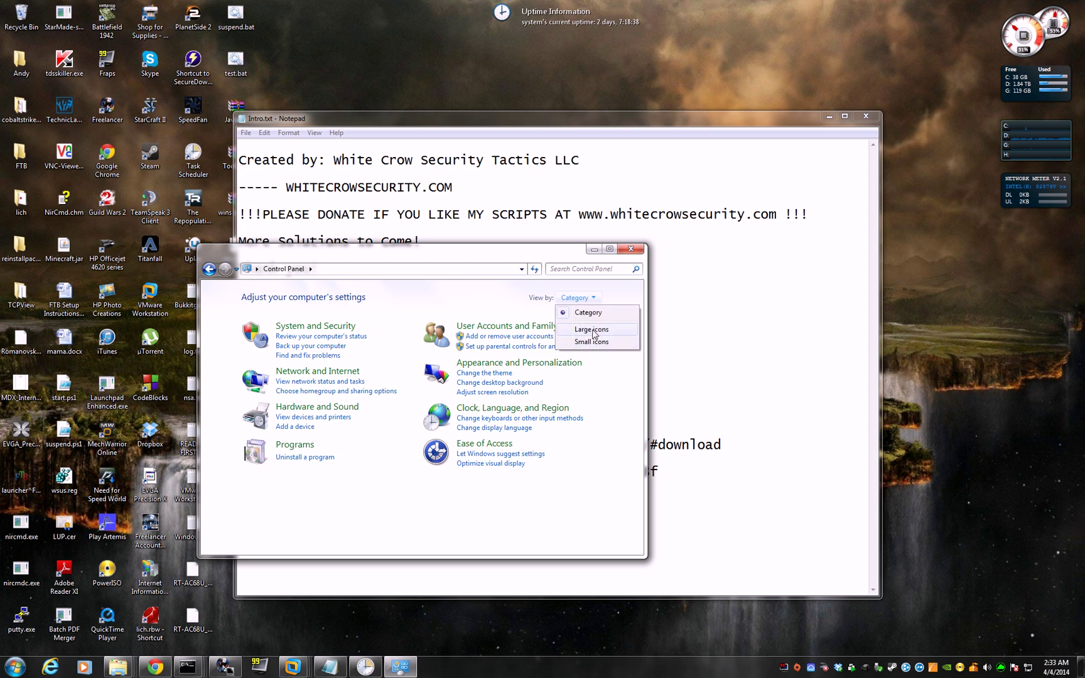
pyautogui.click(592, 331)
# - Go to Windows Firewall and its Advanced settings
pyautogui.scroll(-6, 462, 397)
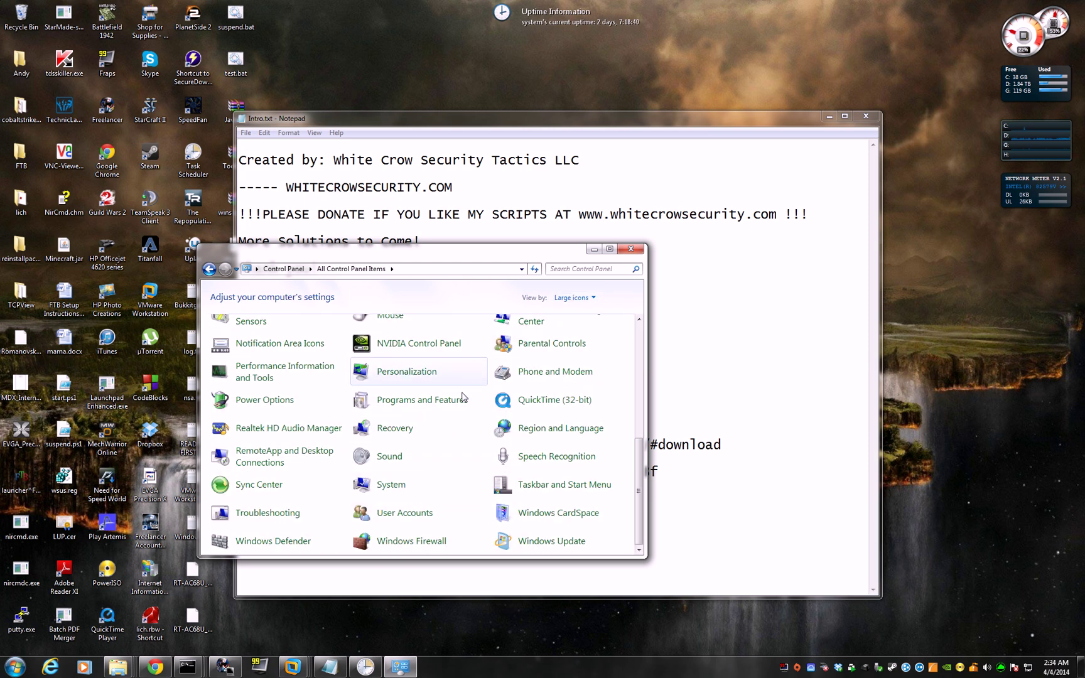
pyautogui.click(413, 541)
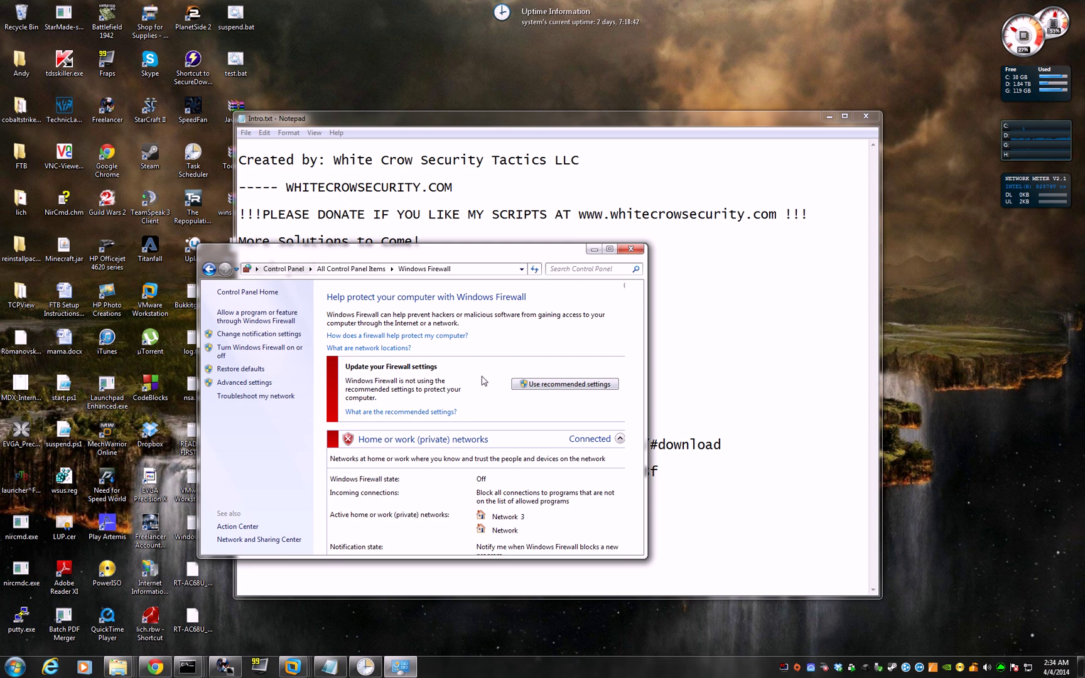
pyautogui.scroll(-2, 464, 438)
pyautogui.scroll(2, 460, 436)
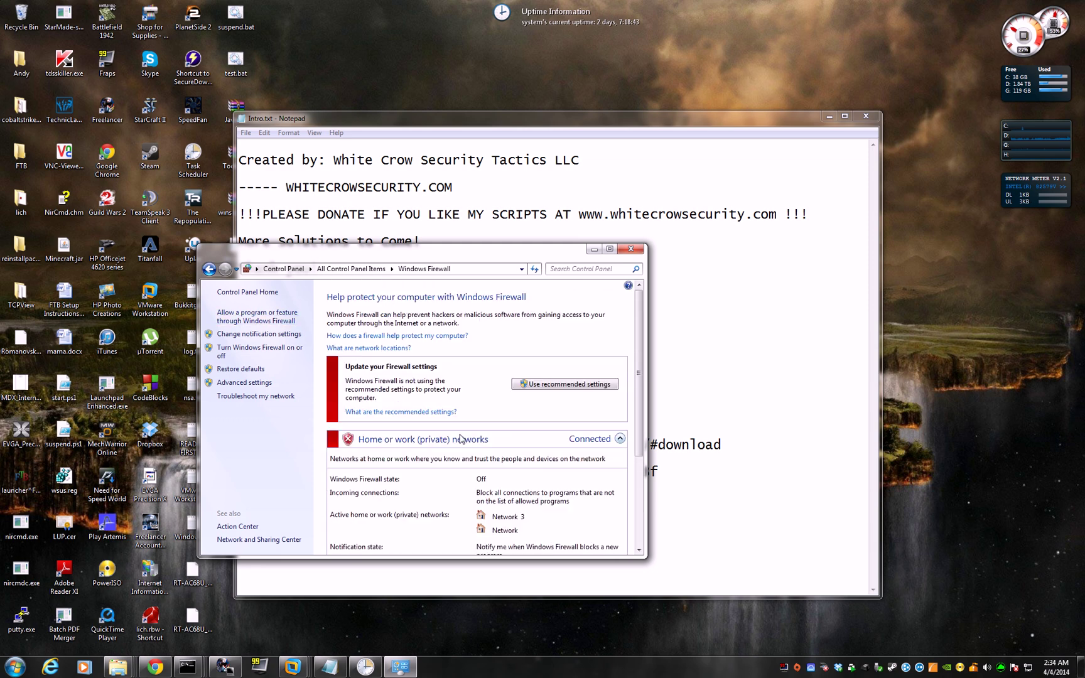
pyautogui.click(235, 384)
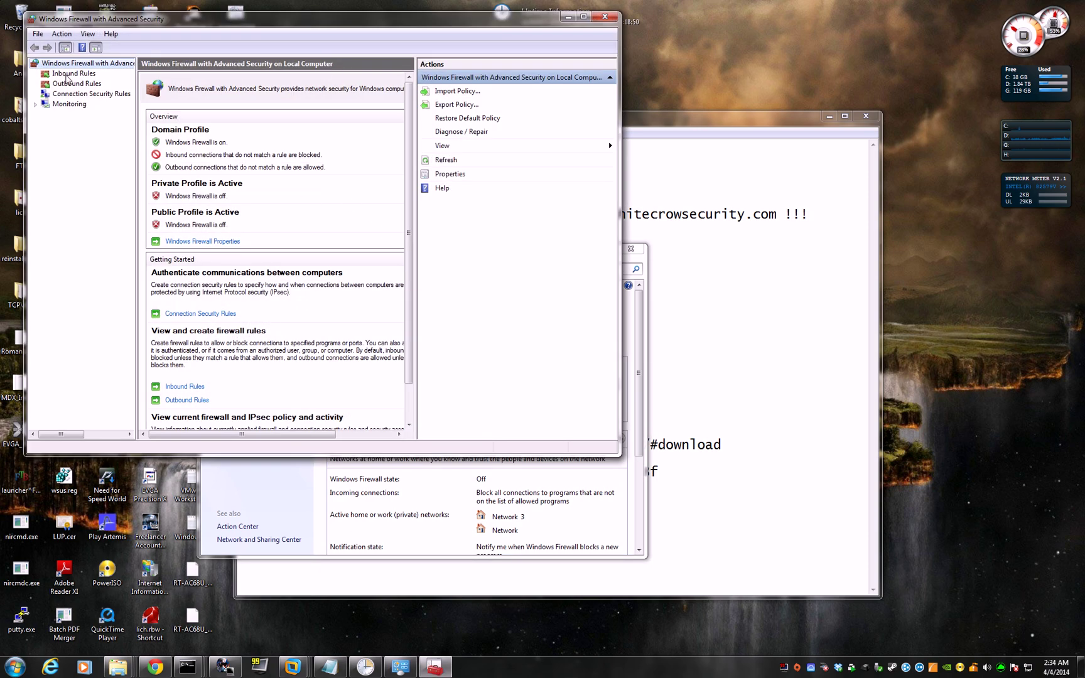
# - Find MinecraftServer in Inbound Rules, check its properties, then delete it and confirm
pyautogui.click(75, 74)
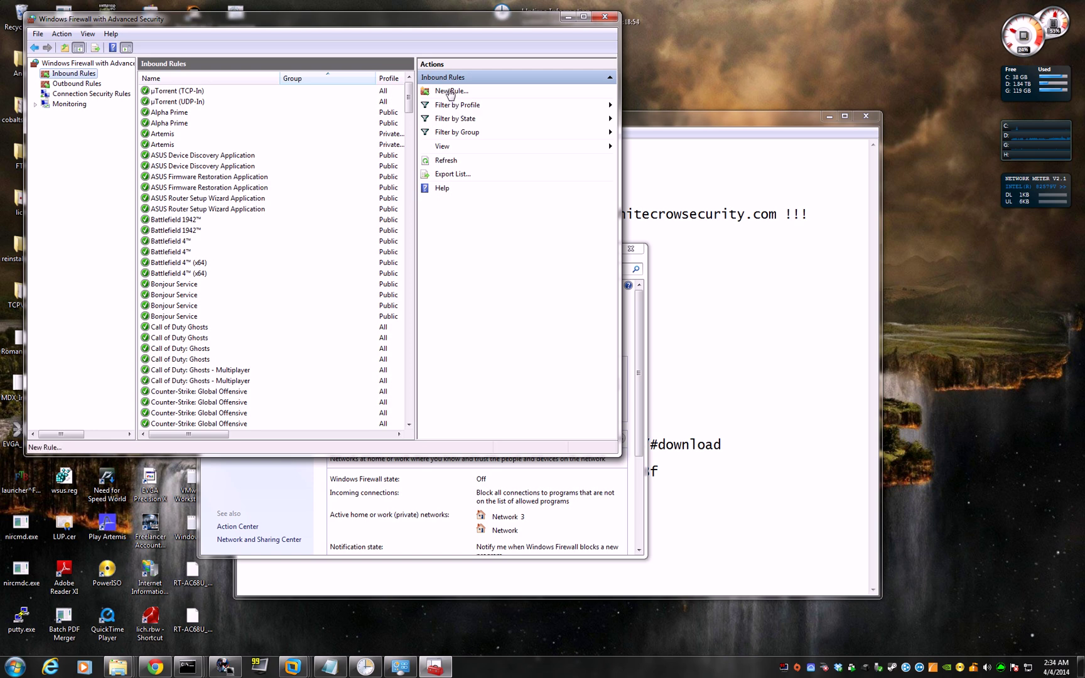
pyautogui.click(247, 296)
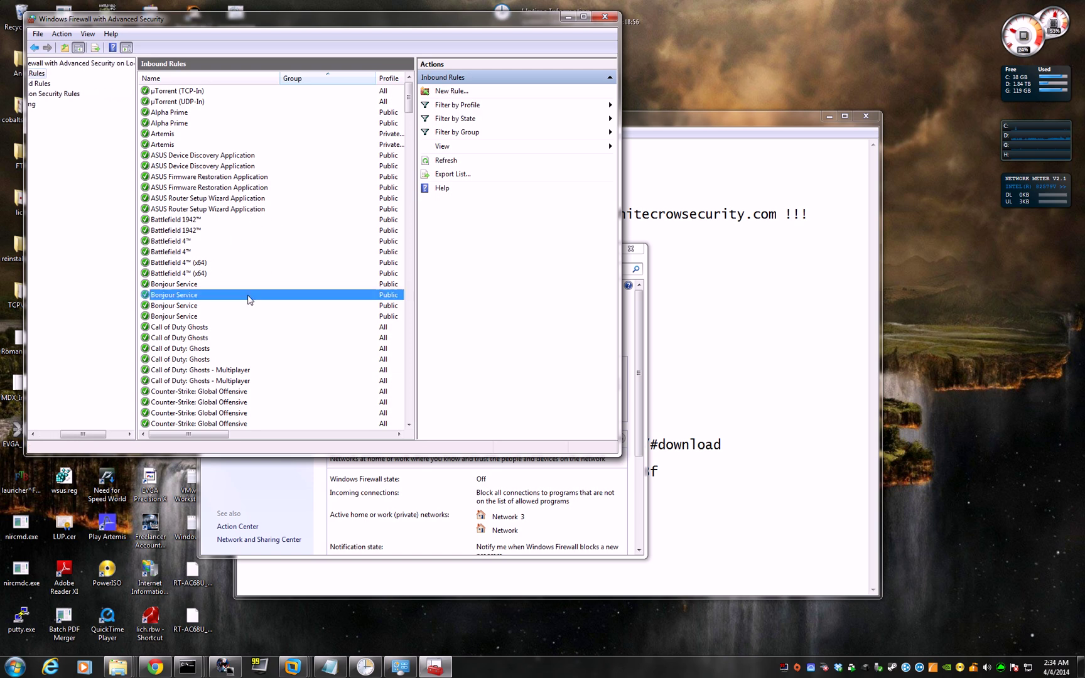
pyautogui.scroll(-15, 247, 298)
pyautogui.scroll(-3, 245, 299)
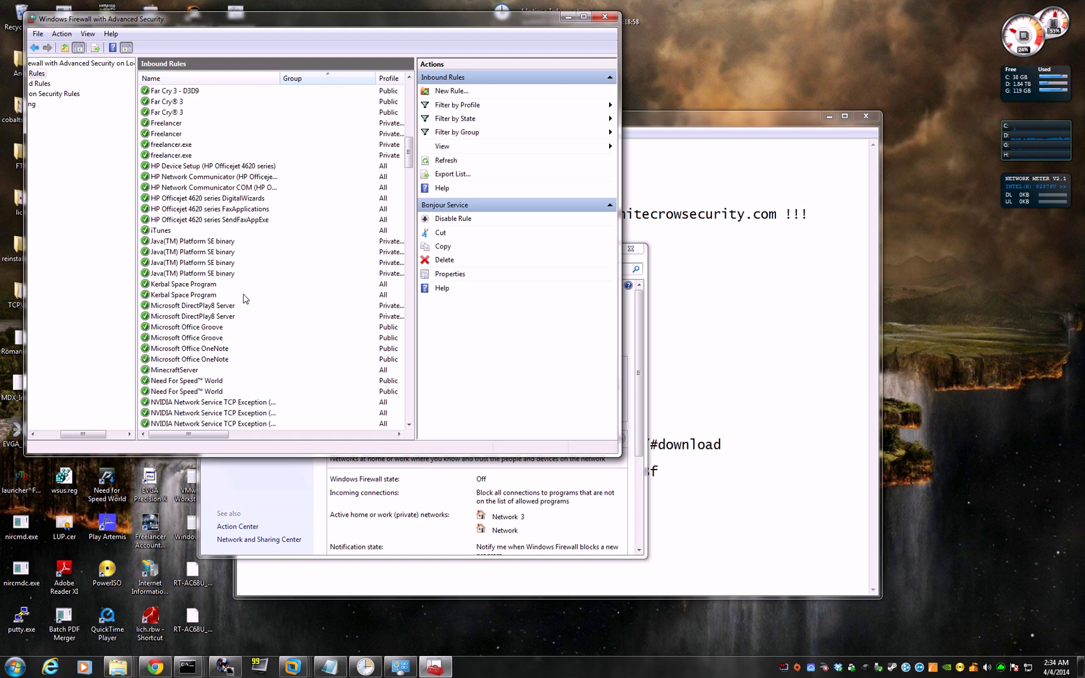
pyautogui.doubleClick(185, 306)
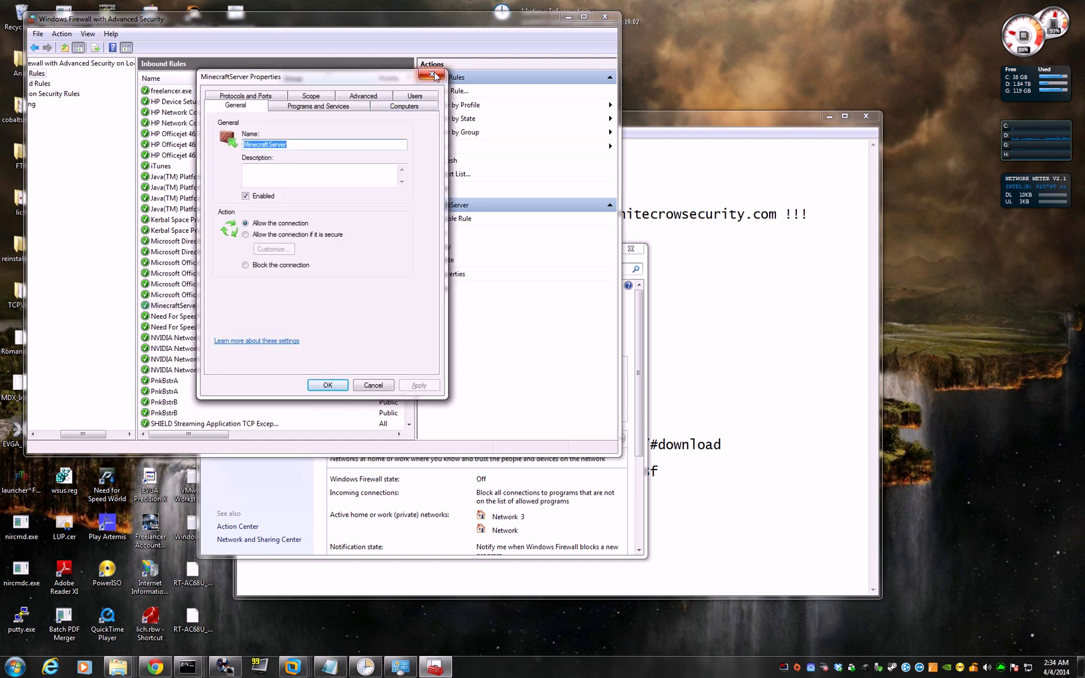
pyautogui.click(432, 75)
pyautogui.rightClick(175, 307)
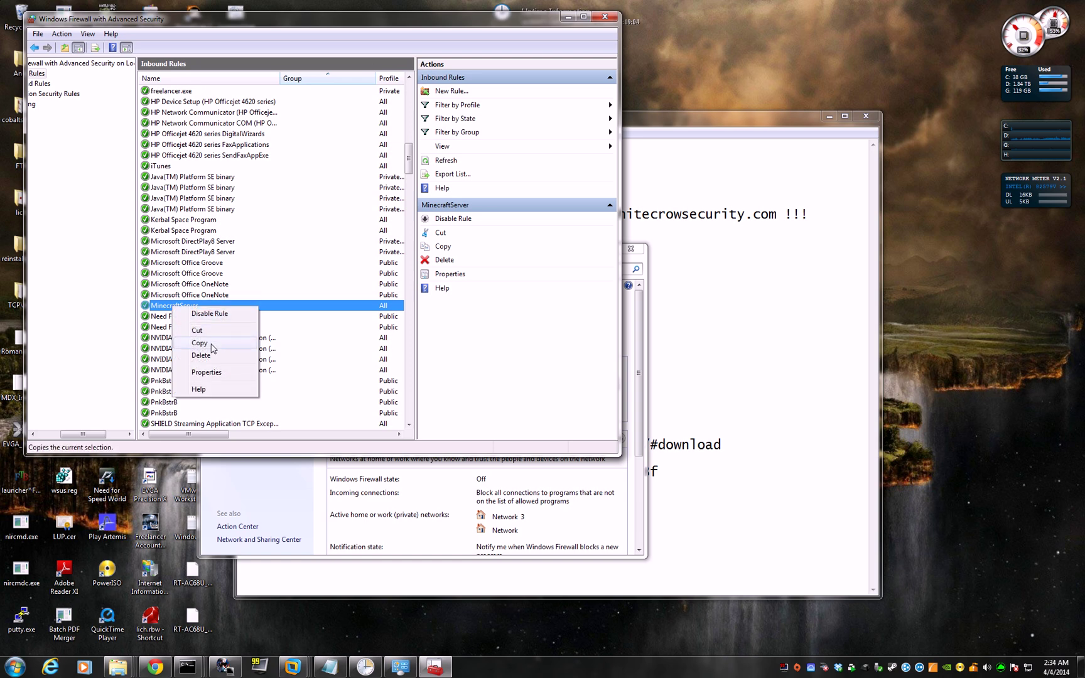
pyautogui.click(201, 356)
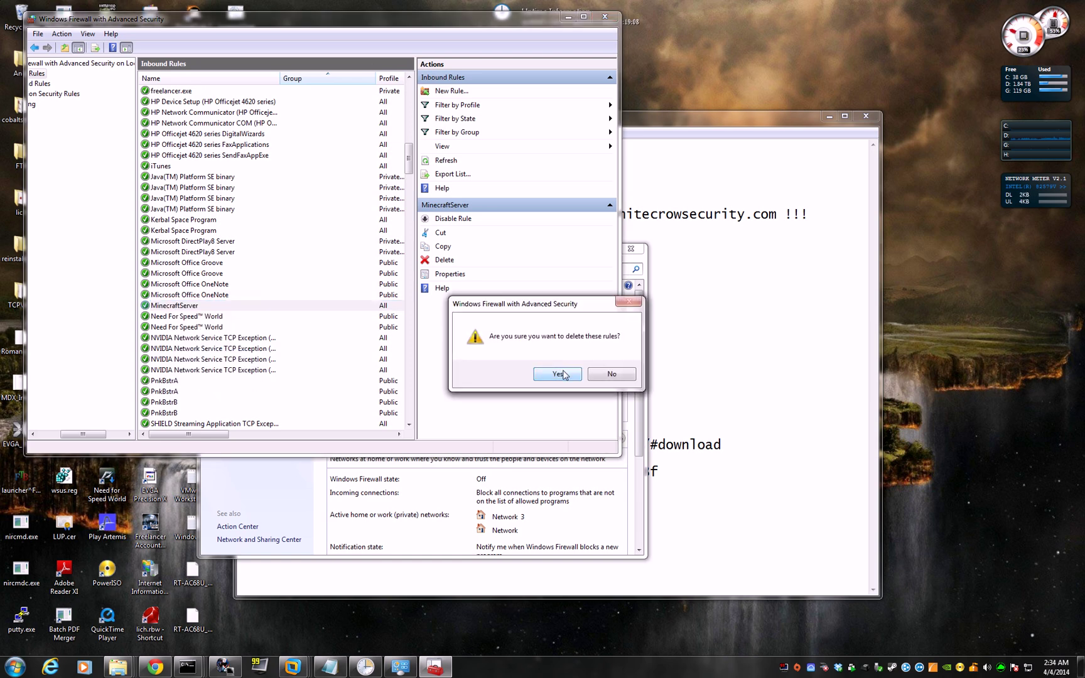
pyautogui.click(556, 373)
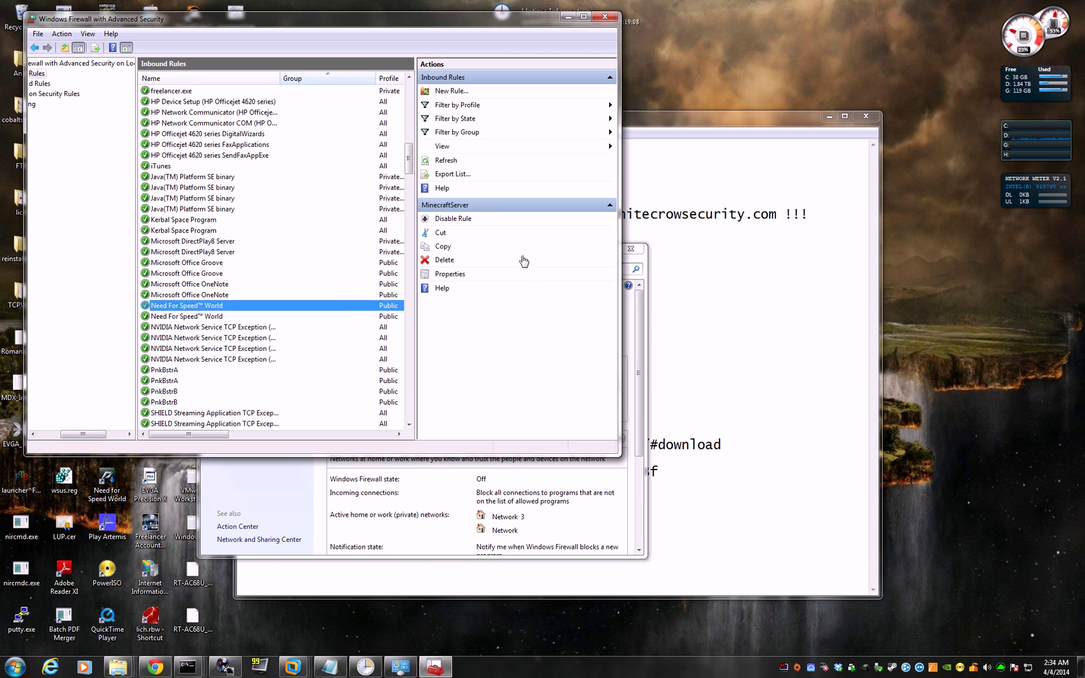
# - Create a new port rule for TCP 25565, allowing the connection on all profiles
pyautogui.click(451, 91)
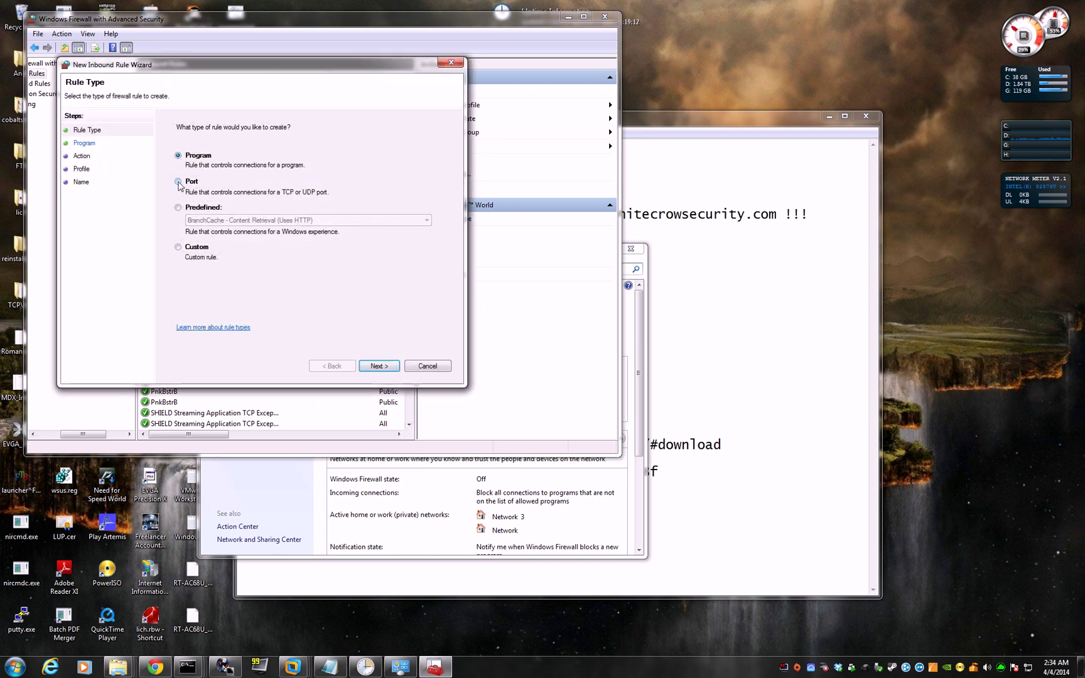
pyautogui.click(179, 181)
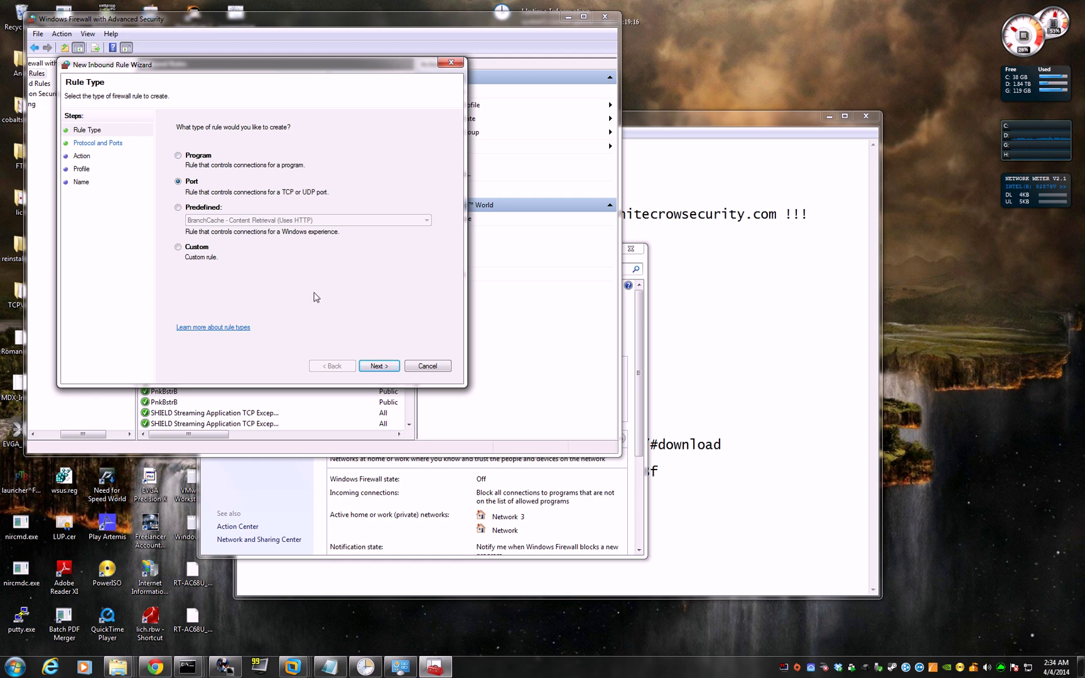
pyautogui.click(379, 366)
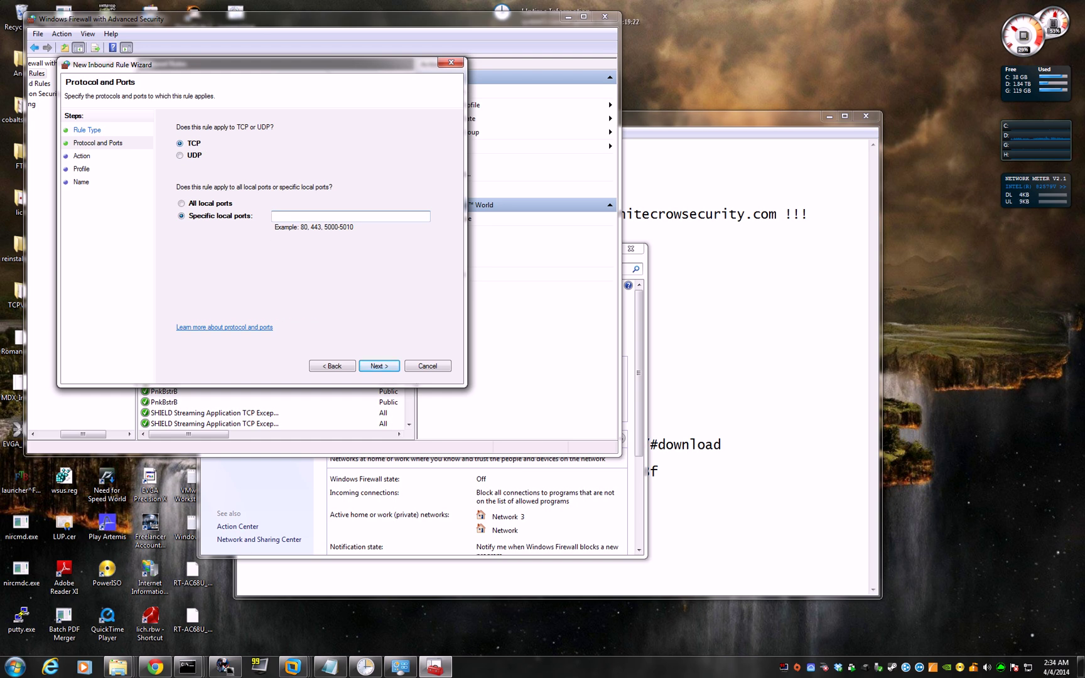
pyautogui.write('25565')
pyautogui.click(372, 366)
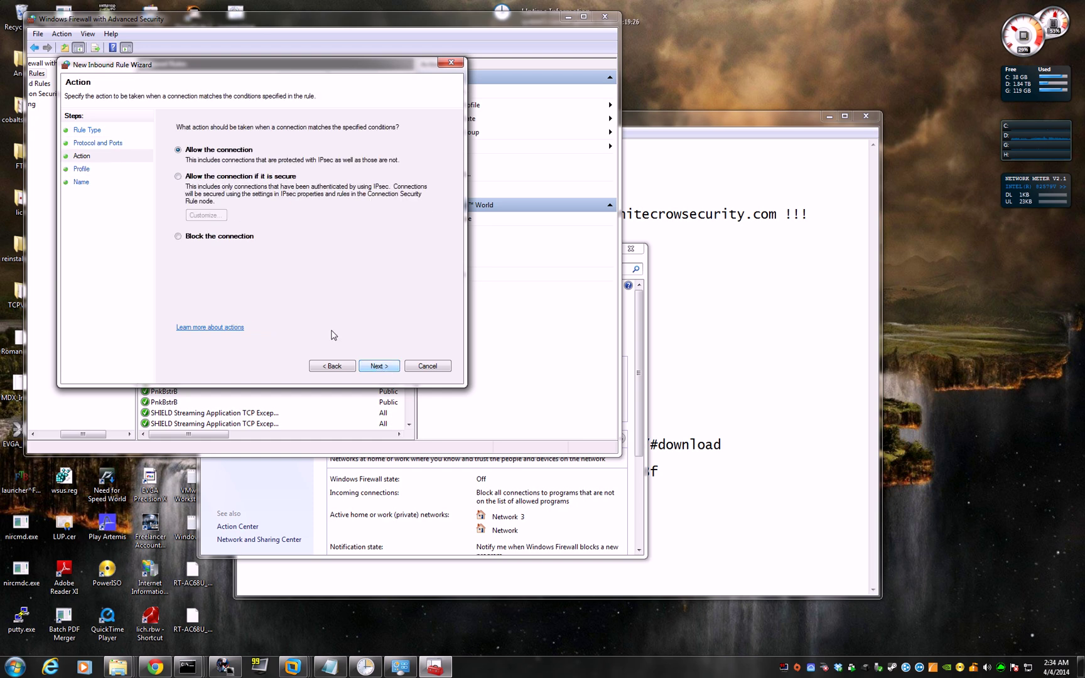
pyautogui.click(371, 367)
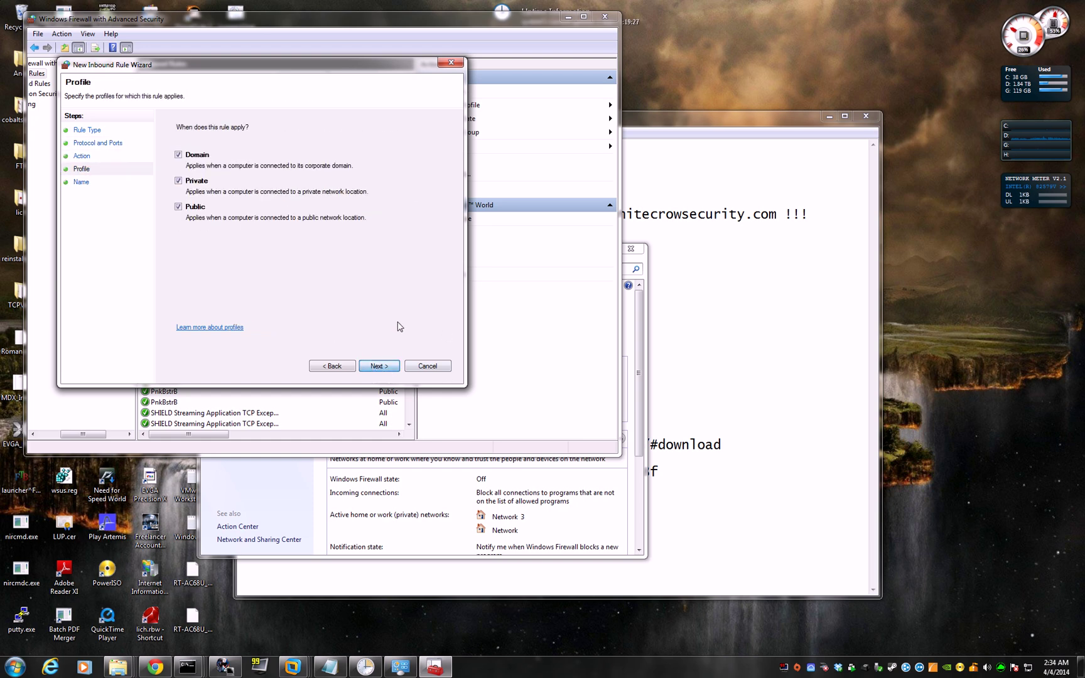
pyautogui.click(376, 366)
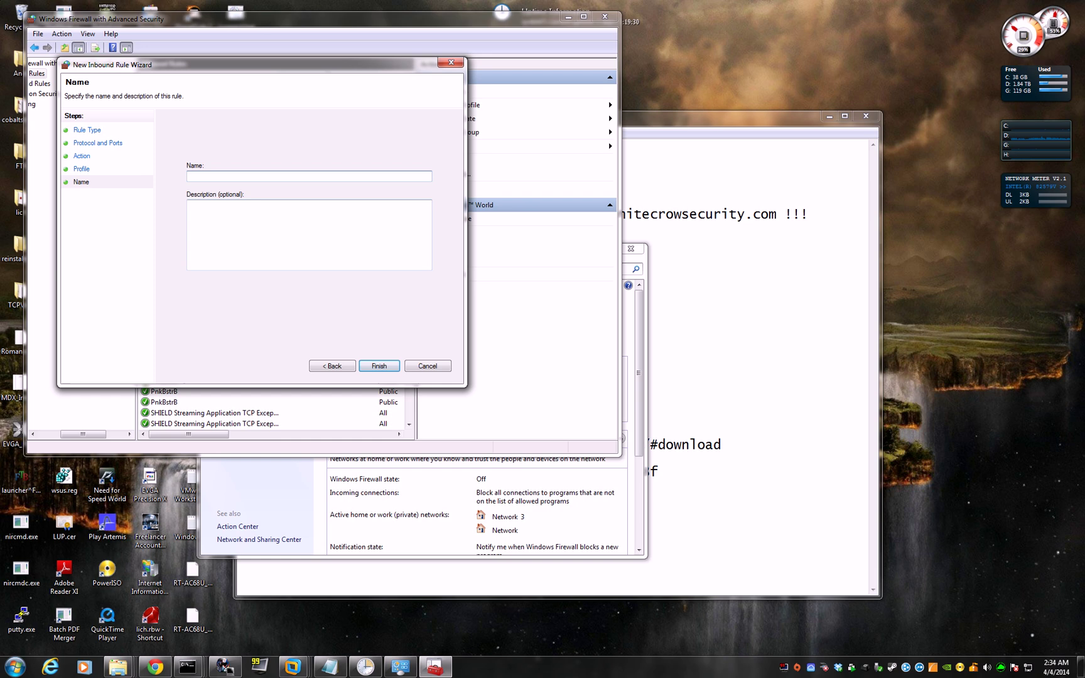
# - Name the rule MinecraftServer and finish the wizard
pyautogui.write('M')
pyautogui.write('ine')
pyautogui.write('craft')
pyautogui.write('SErv')
pyautogui.write('rver')
pyautogui.click(189, 204)
pyautogui.click(384, 369)
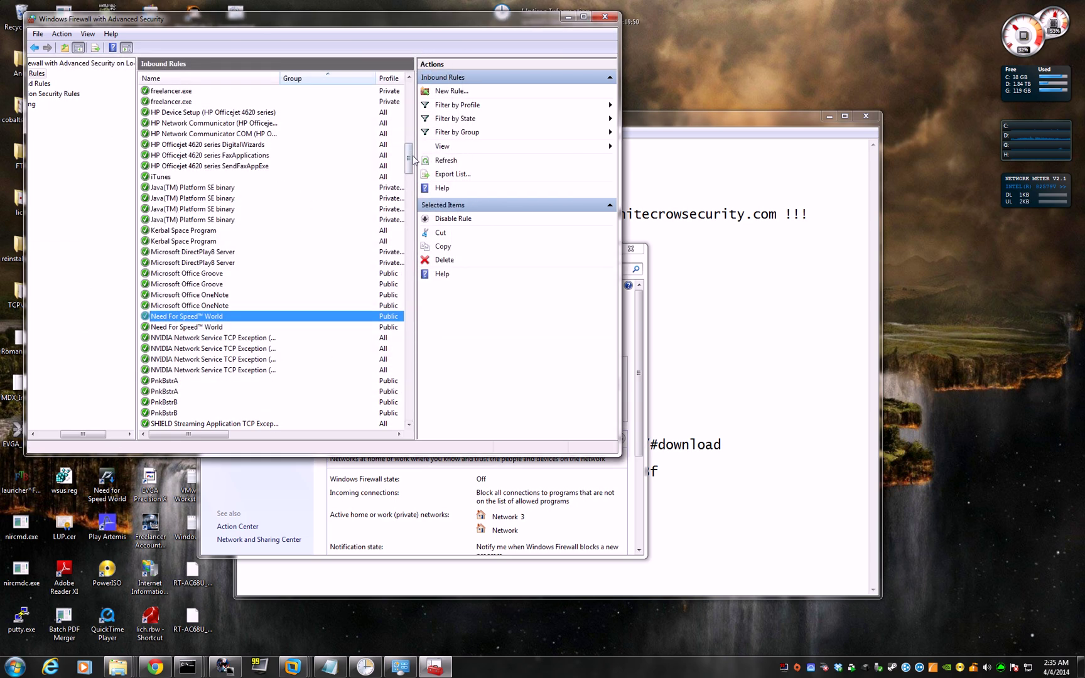
# - Close the advanced firewall console and the Control Panel firewall page
pyautogui.moveTo(408, 159); pyautogui.dragTo(405, 86)
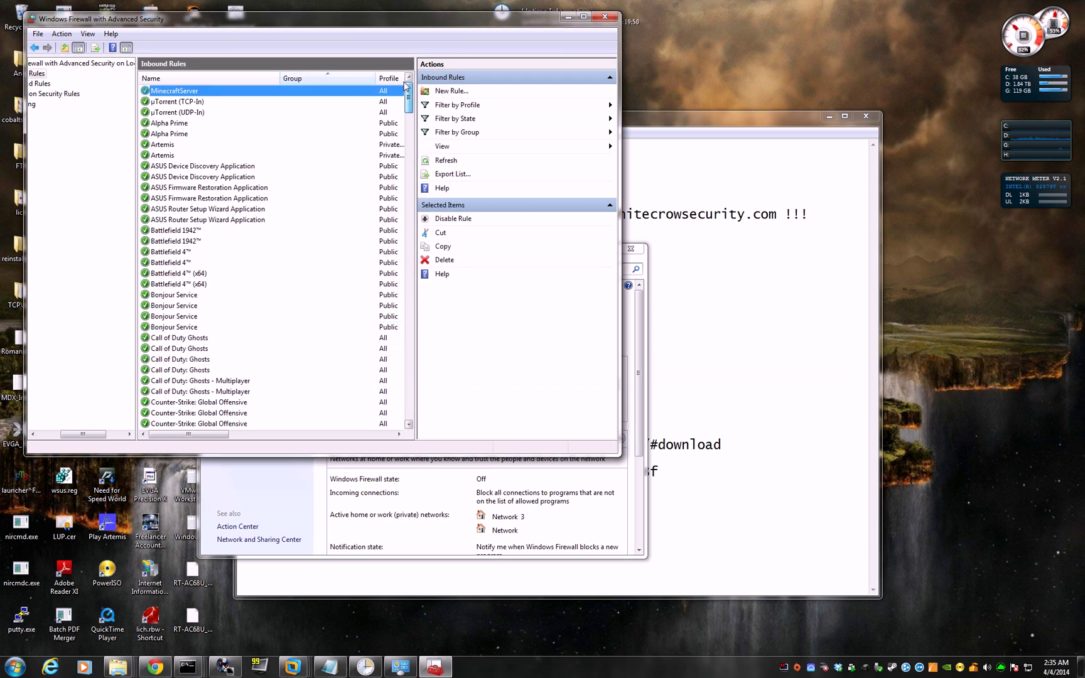
pyautogui.click(606, 17)
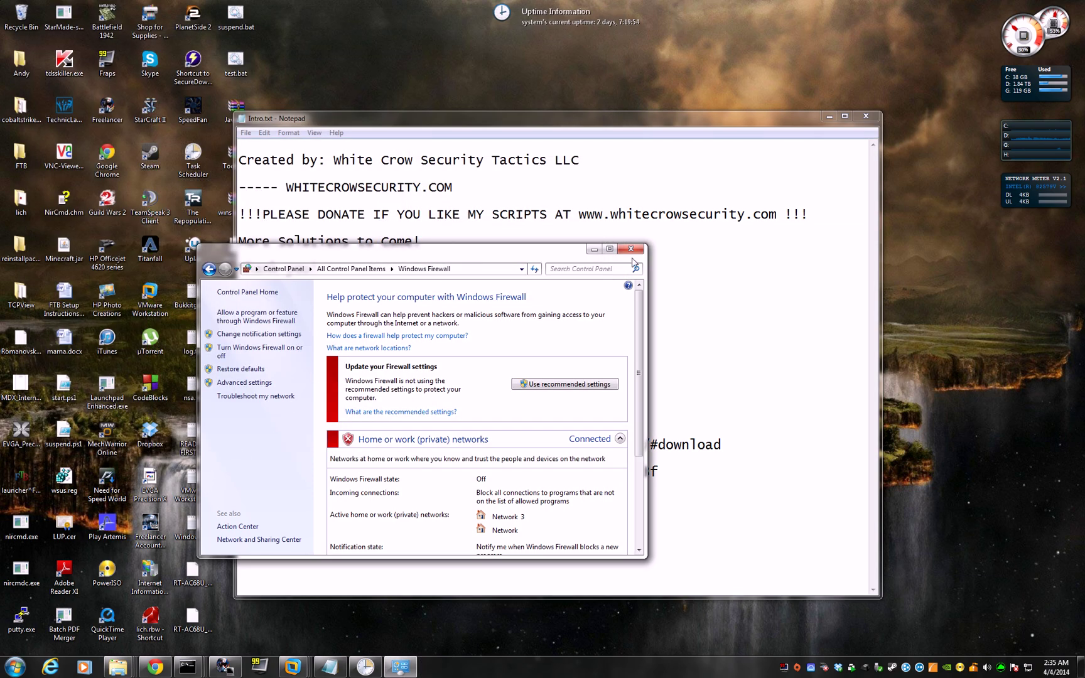
pyautogui.click(630, 249)
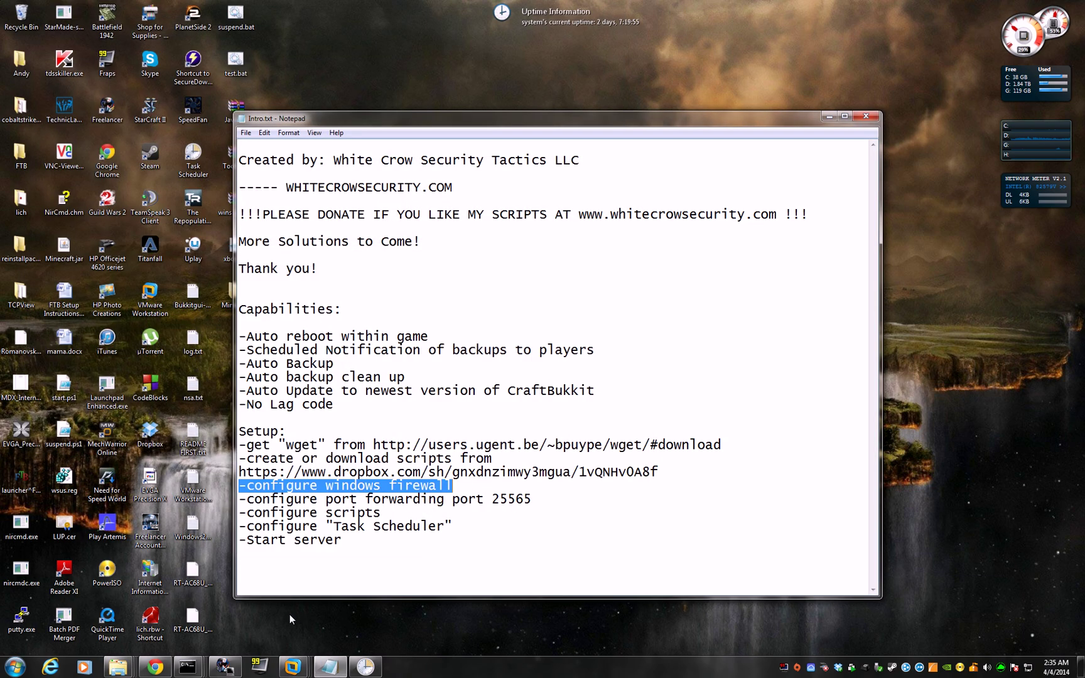
pyautogui.click(155, 667)
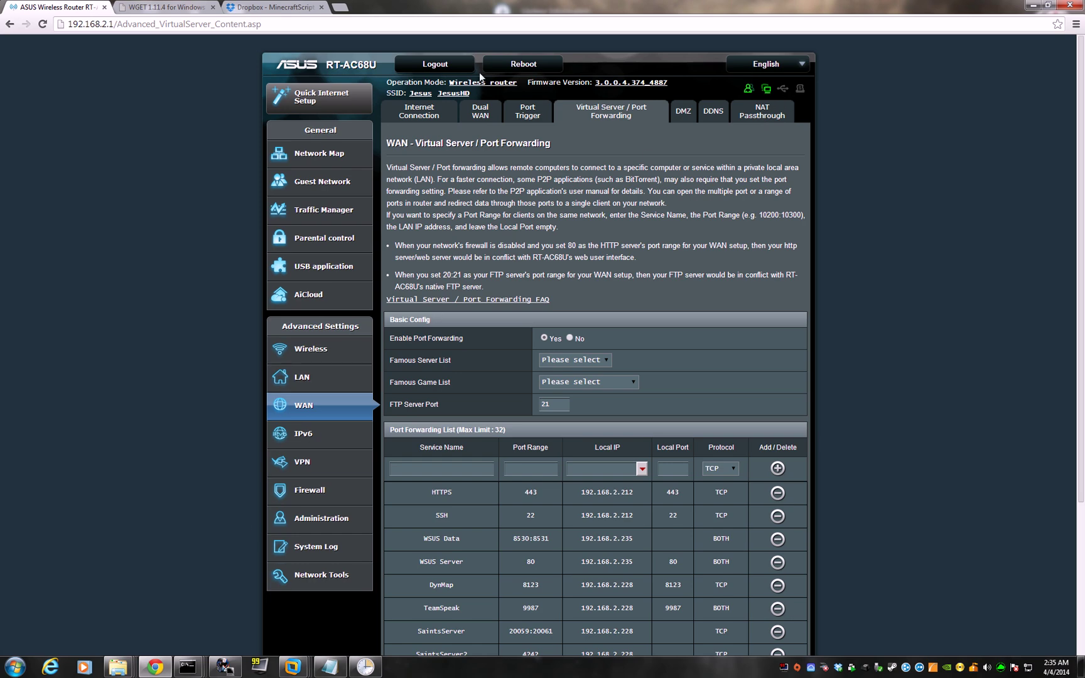
pyautogui.click(314, 379)
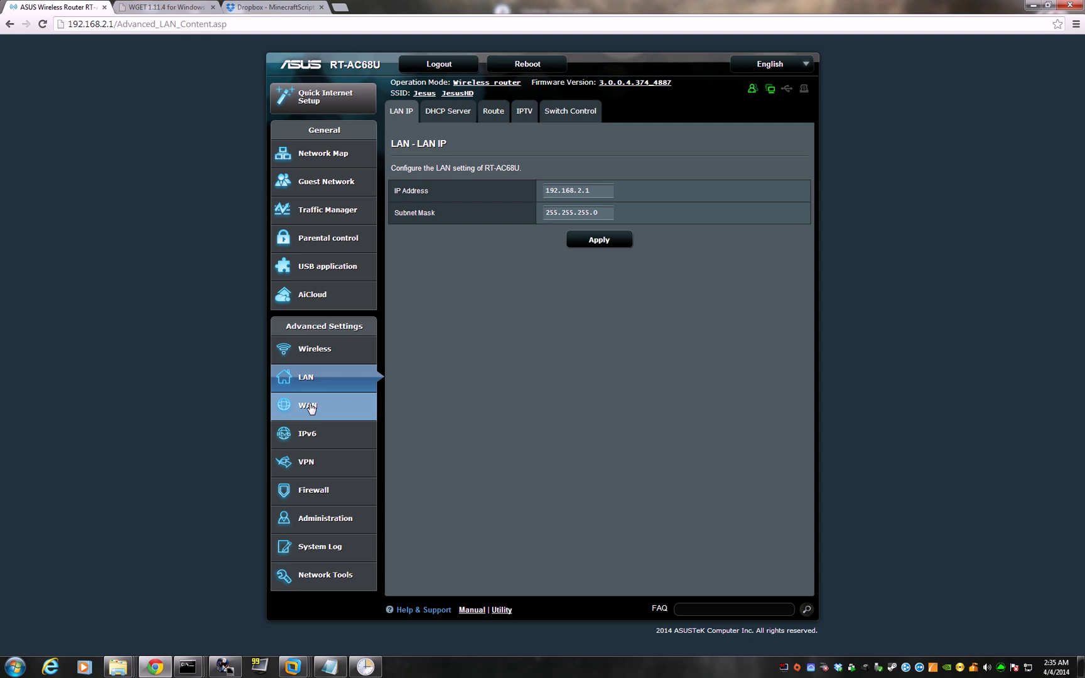
pyautogui.click(307, 410)
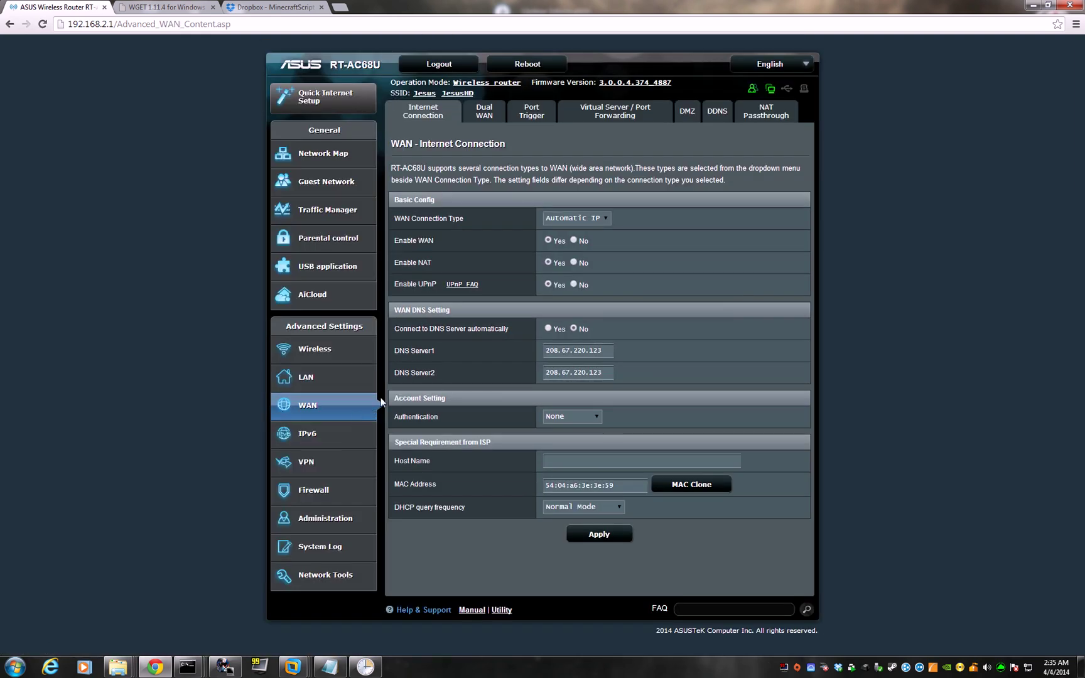
pyautogui.click(616, 114)
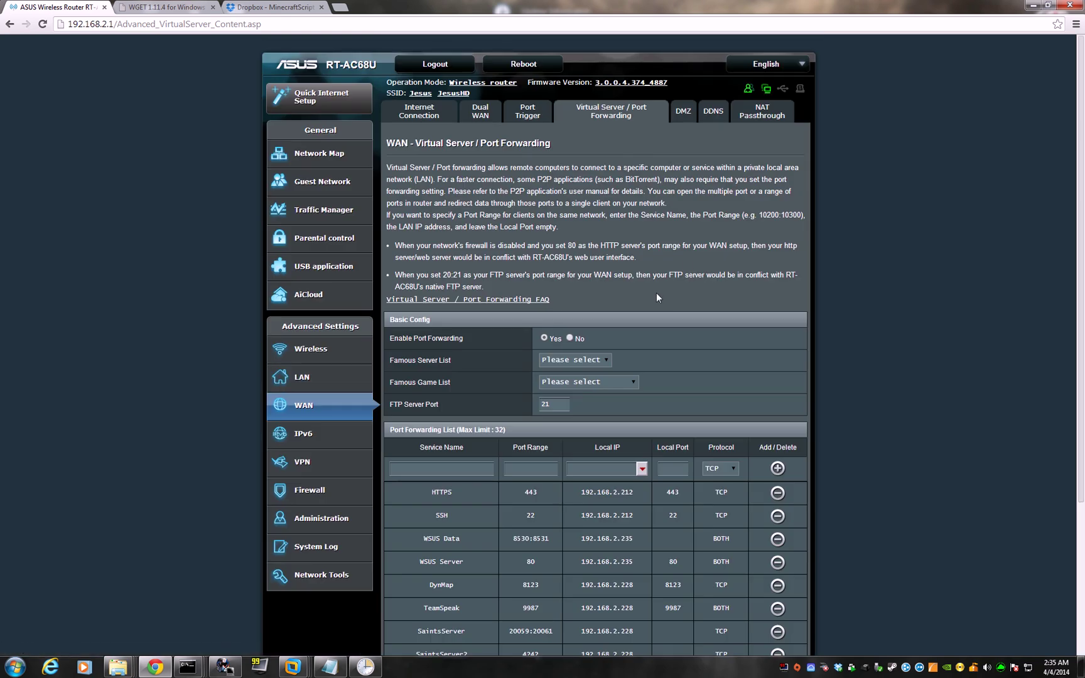
pyautogui.scroll(-2, 663, 300)
pyautogui.scroll(-2, 663, 295)
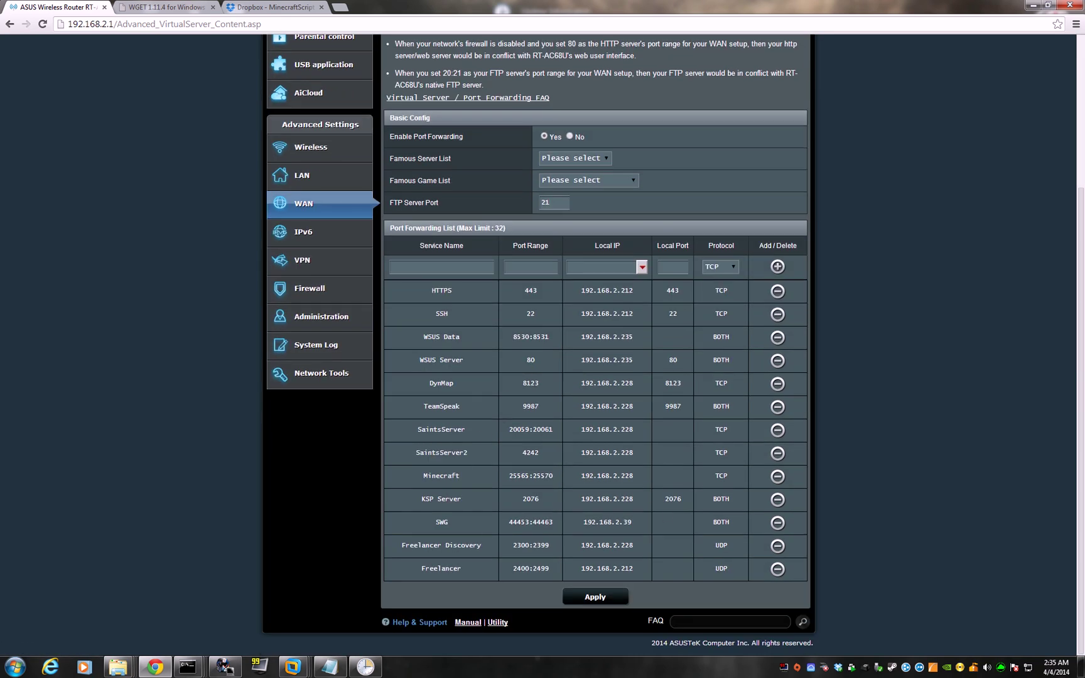
pyautogui.moveTo(459, 476); pyautogui.dragTo(648, 470)
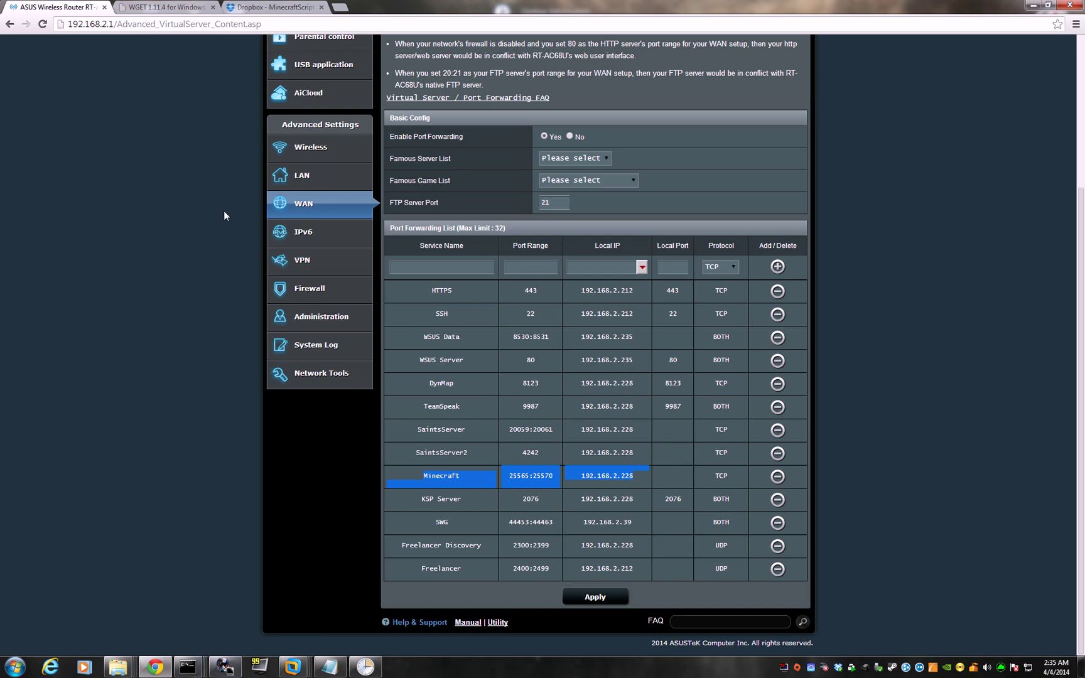
pyautogui.doubleClick(638, 476)
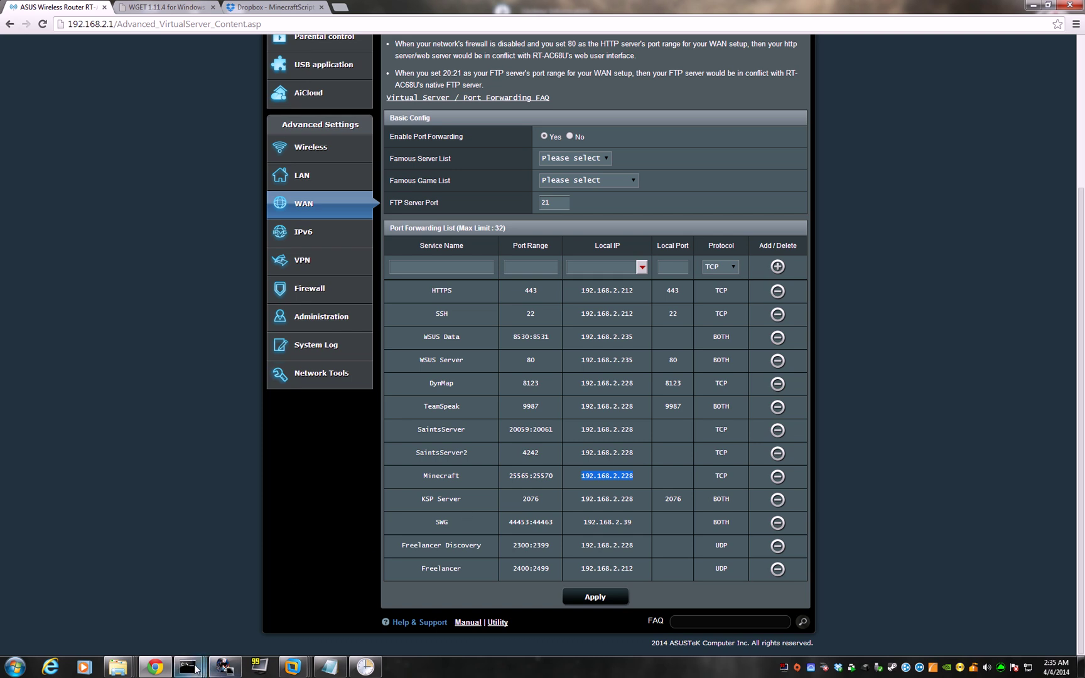
pyautogui.moveTo(195, 670)
pyautogui.click(182, 601)
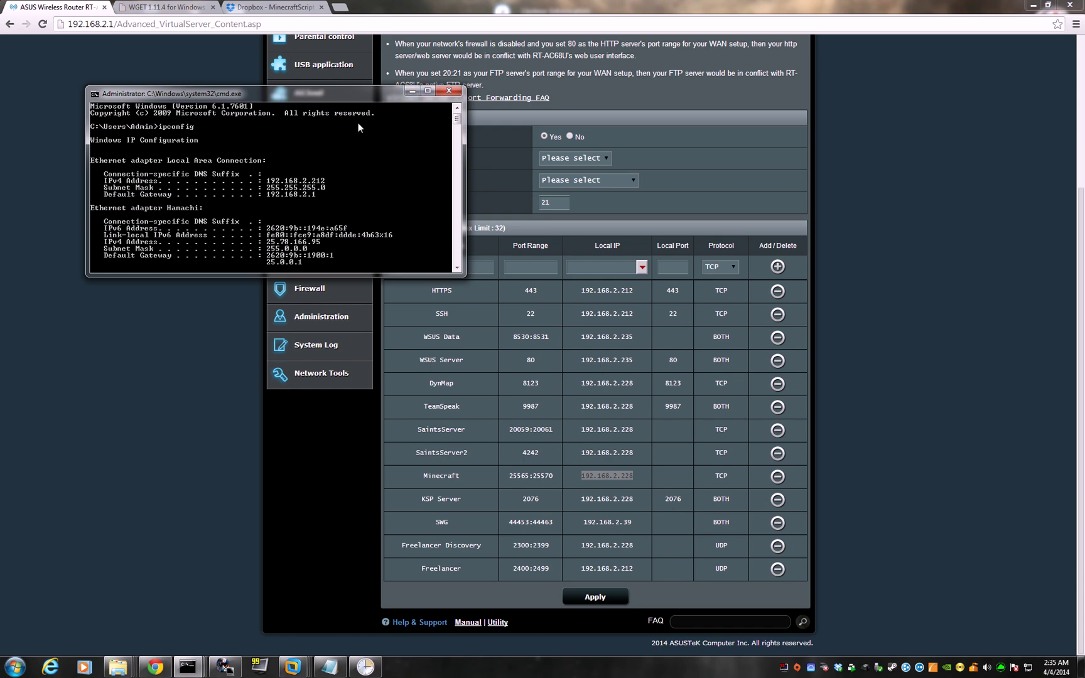
pyautogui.click(412, 94)
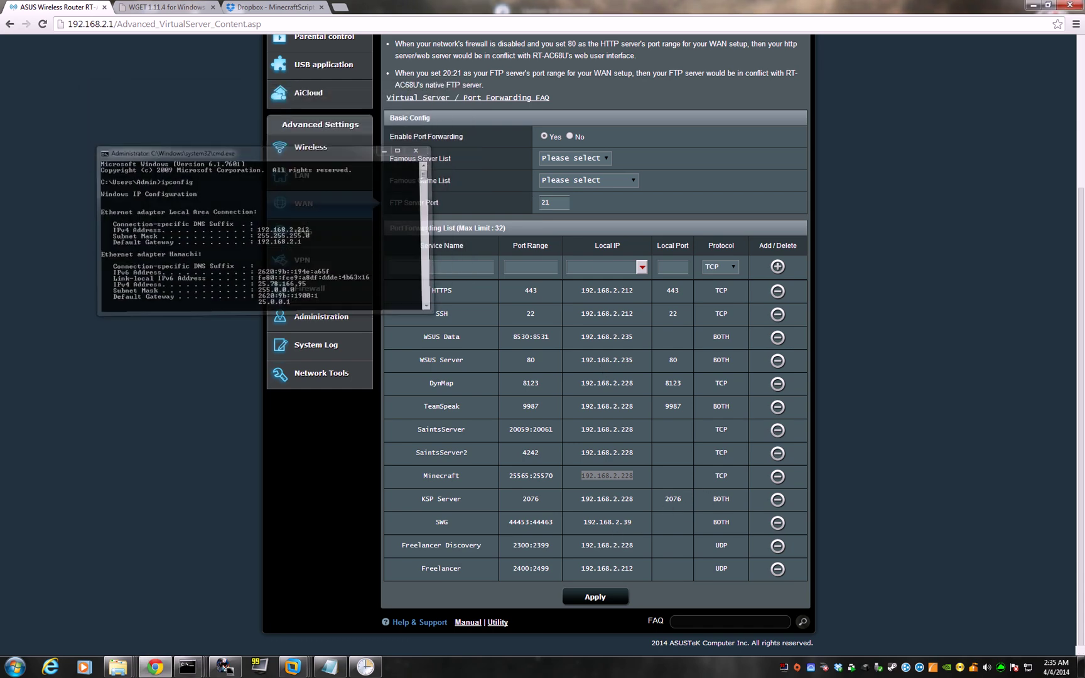
# - Return to Intro.txt and highlight the '-configure scripts' line below the port forwarding step
pyautogui.click(1032, 6)
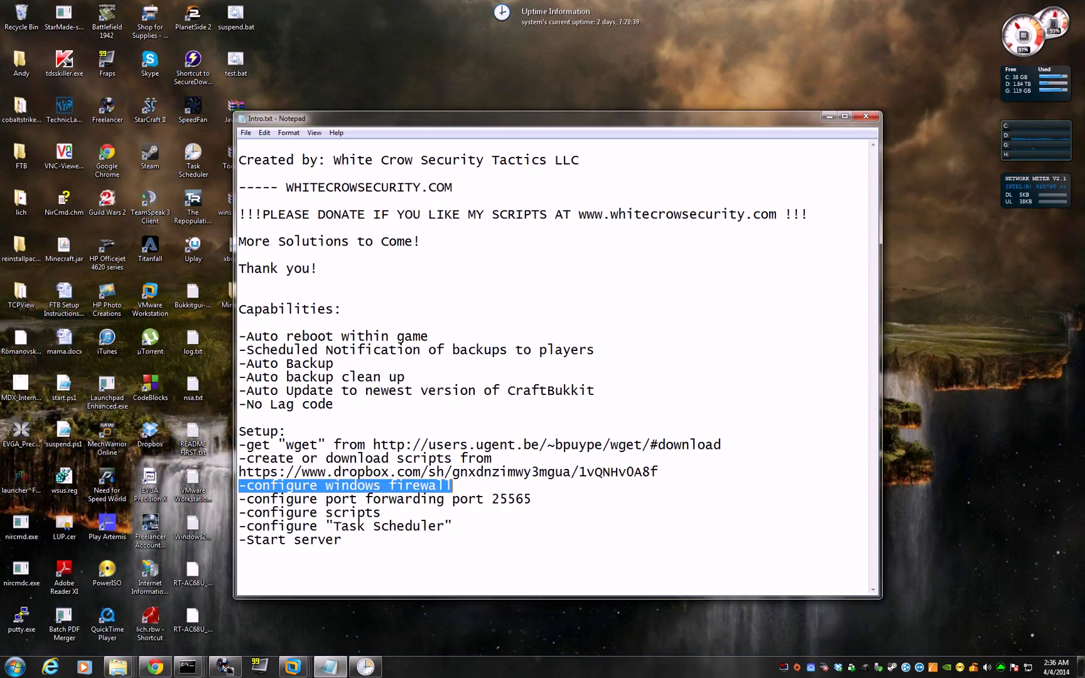
pyautogui.moveTo(532, 499); pyautogui.dragTo(238, 499)
pyautogui.click(396, 526)
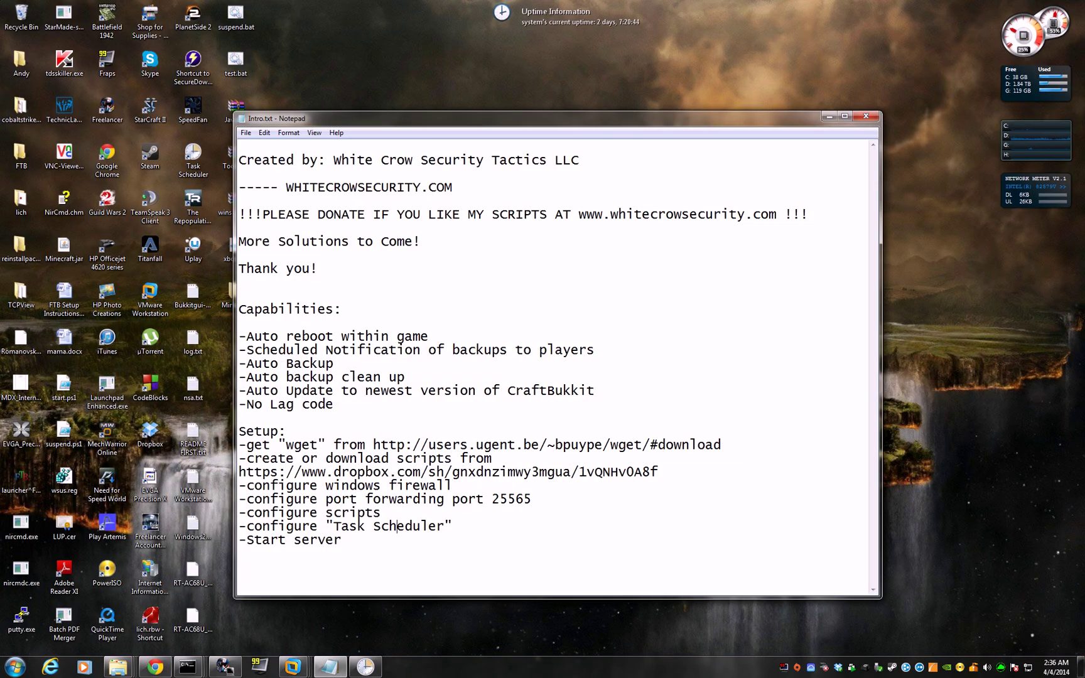
pyautogui.moveTo(381, 513); pyautogui.dragTo(238, 513)
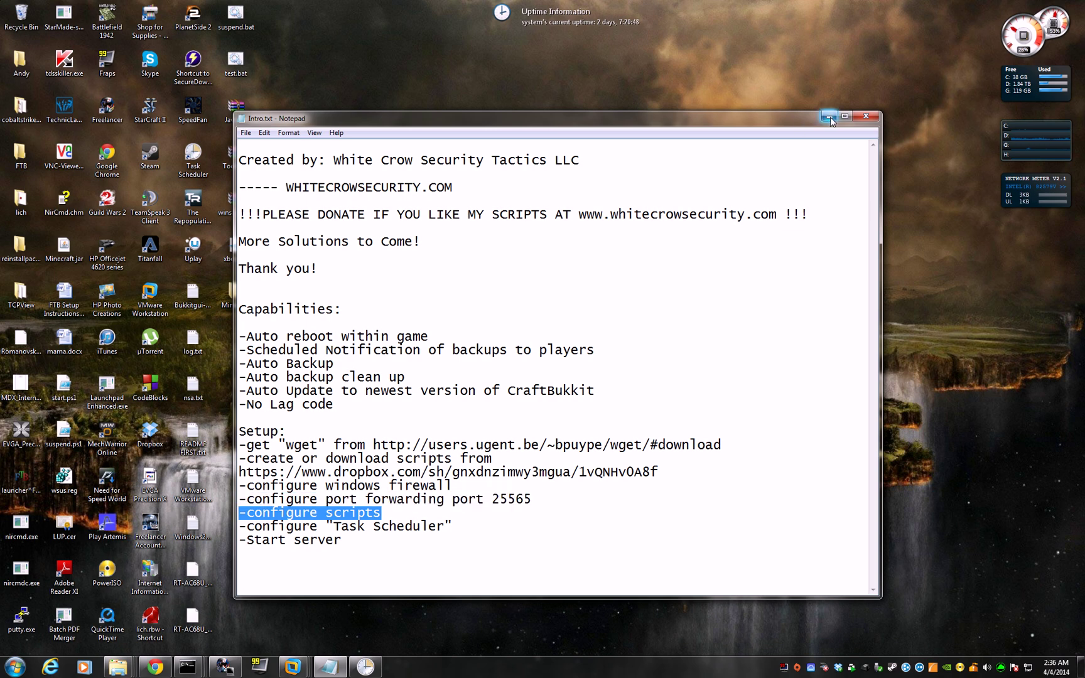
# - Move the Intro.txt window and switch to the Dropbox MinecraftScripts listing in Chrome
pyautogui.moveTo(342, 122); pyautogui.dragTo(444, 78)
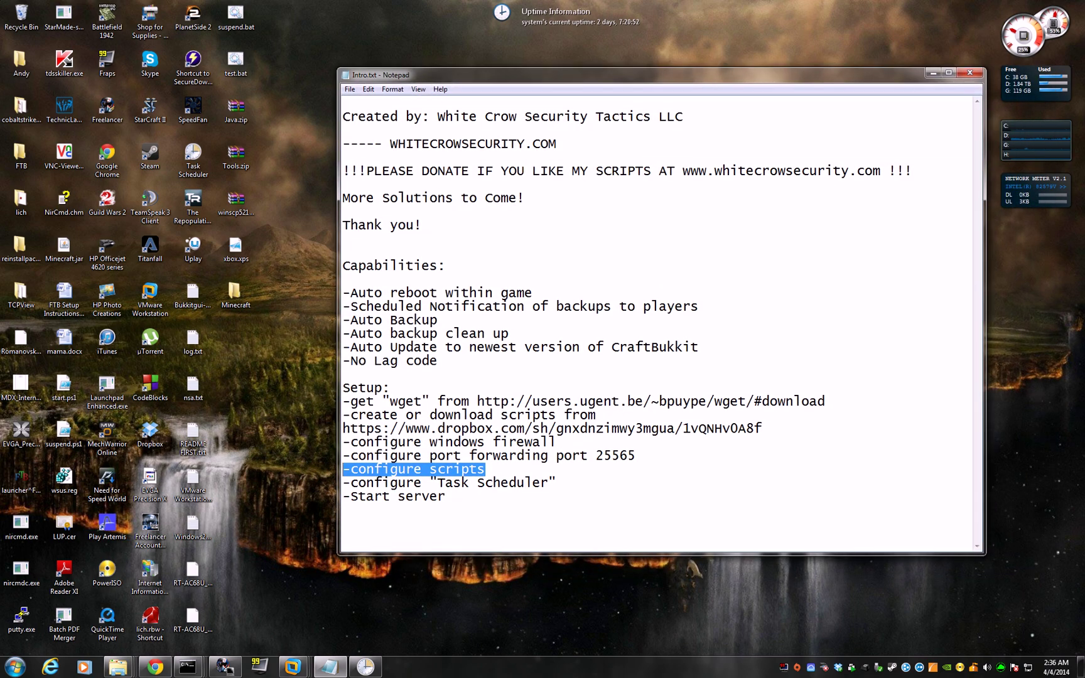
pyautogui.click(155, 667)
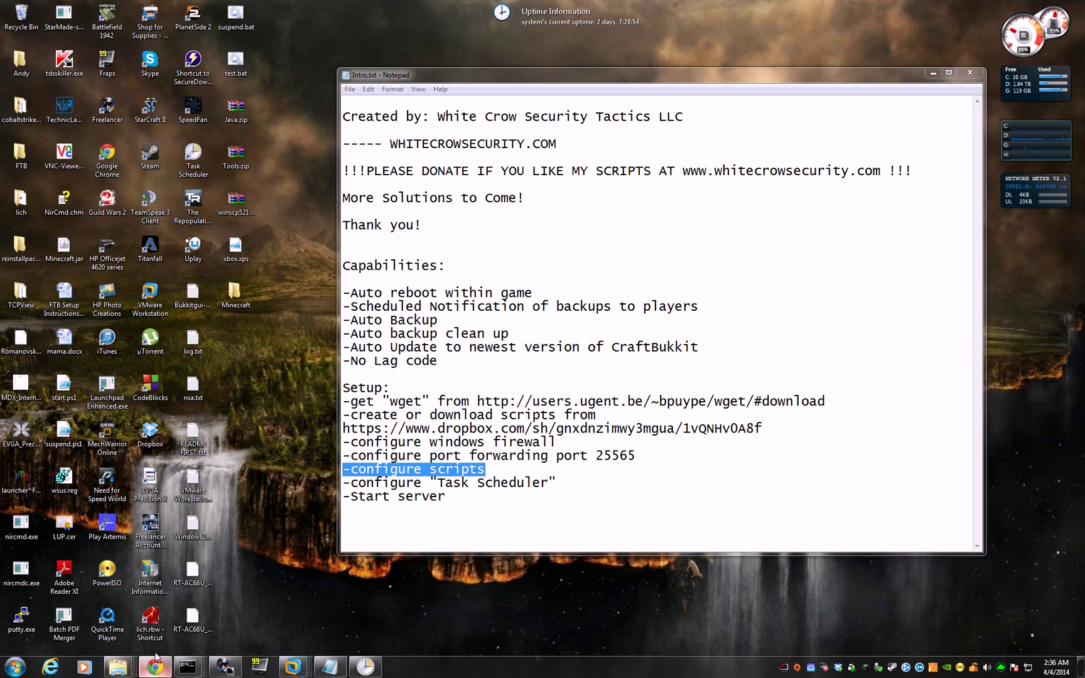
pyautogui.click(255, 7)
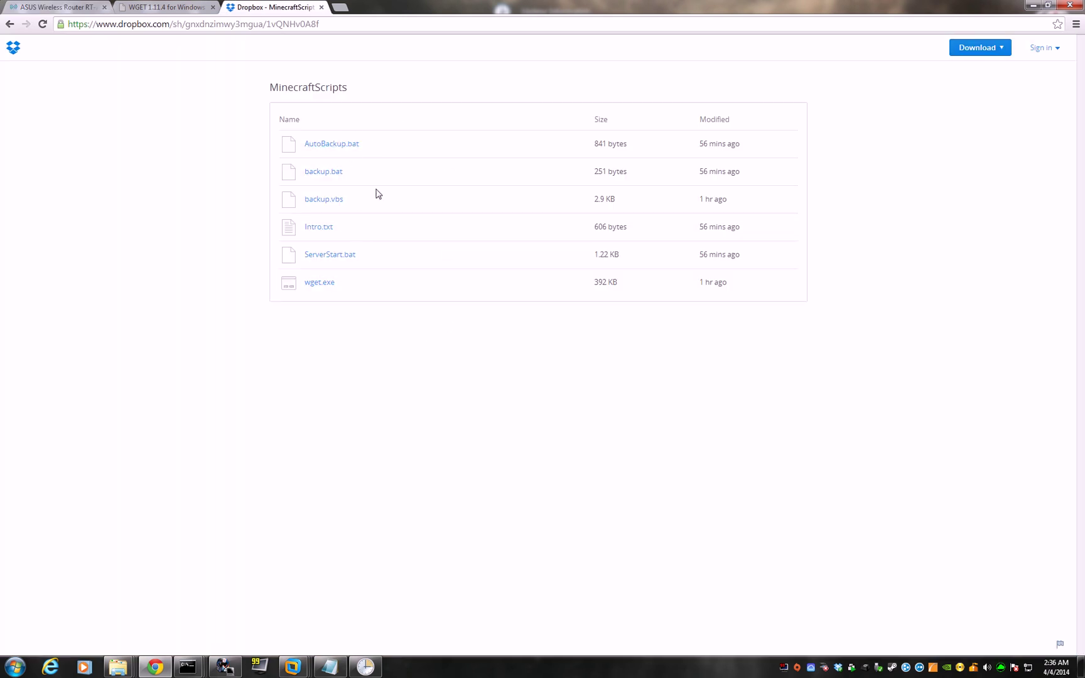
# - Open the desktop Minecraft folder and delete all 21 items to the Recycle Bin
pyautogui.click(1033, 6)
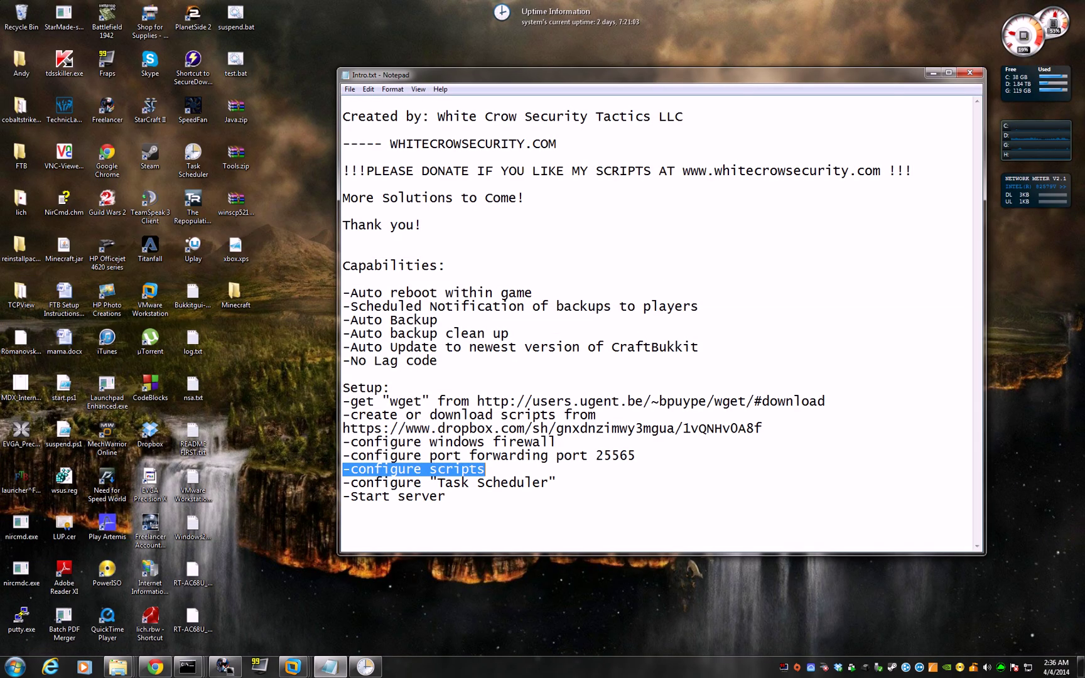
pyautogui.doubleClick(237, 292)
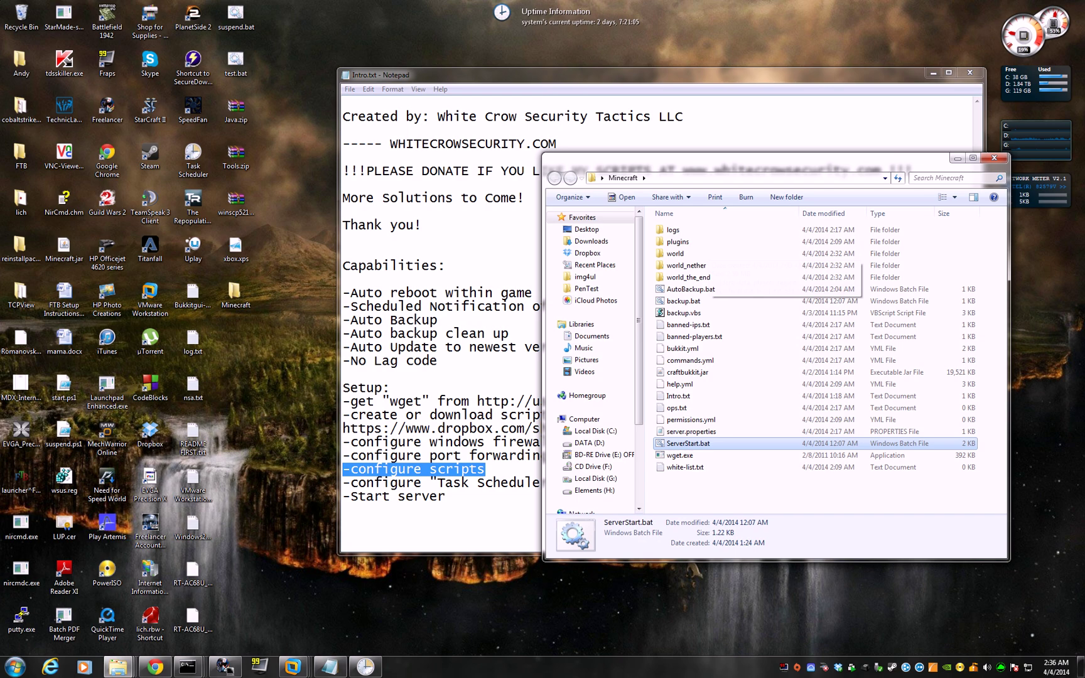
pyautogui.moveTo(746, 171); pyautogui.dragTo(481, 160)
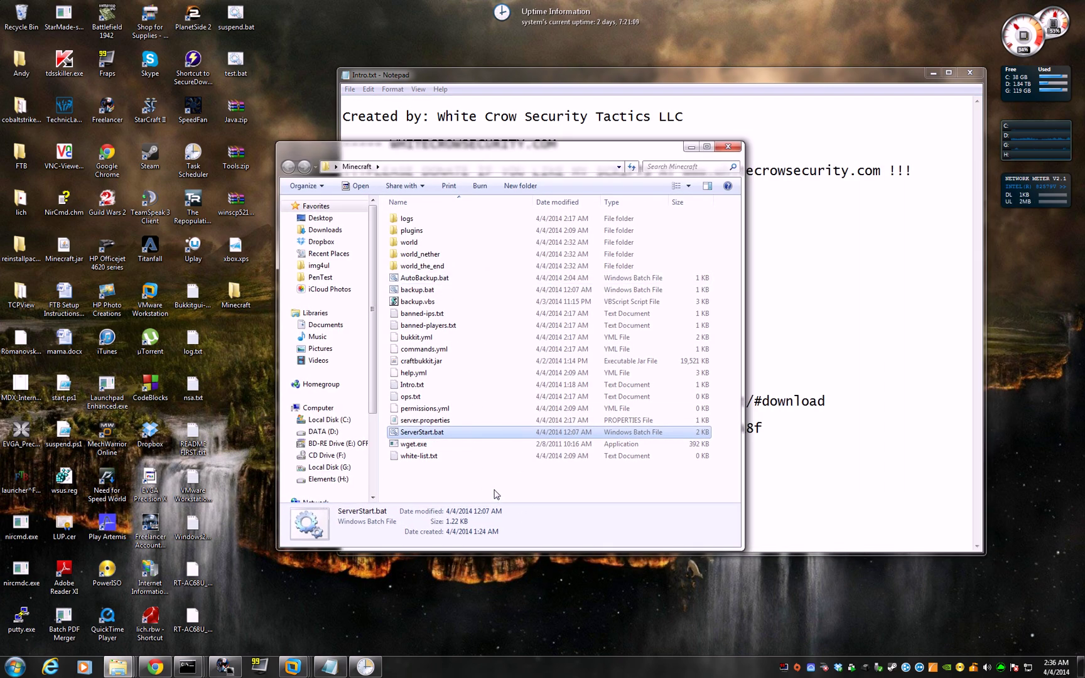
pyautogui.moveTo(509, 494); pyautogui.dragTo(391, 207)
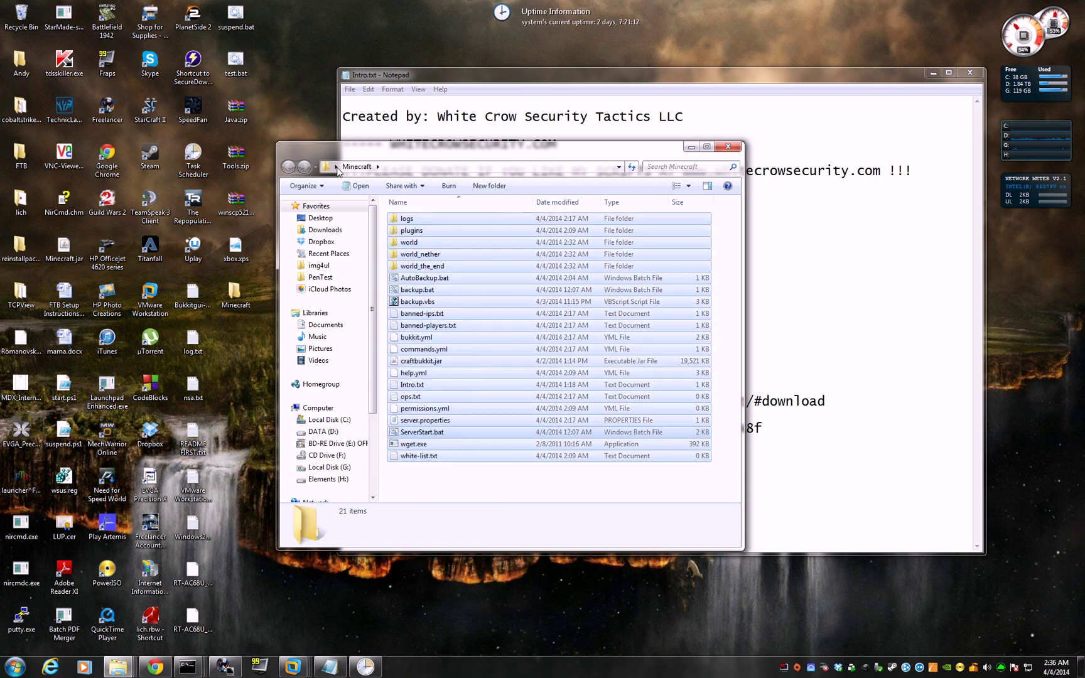
pyautogui.press('Delete')
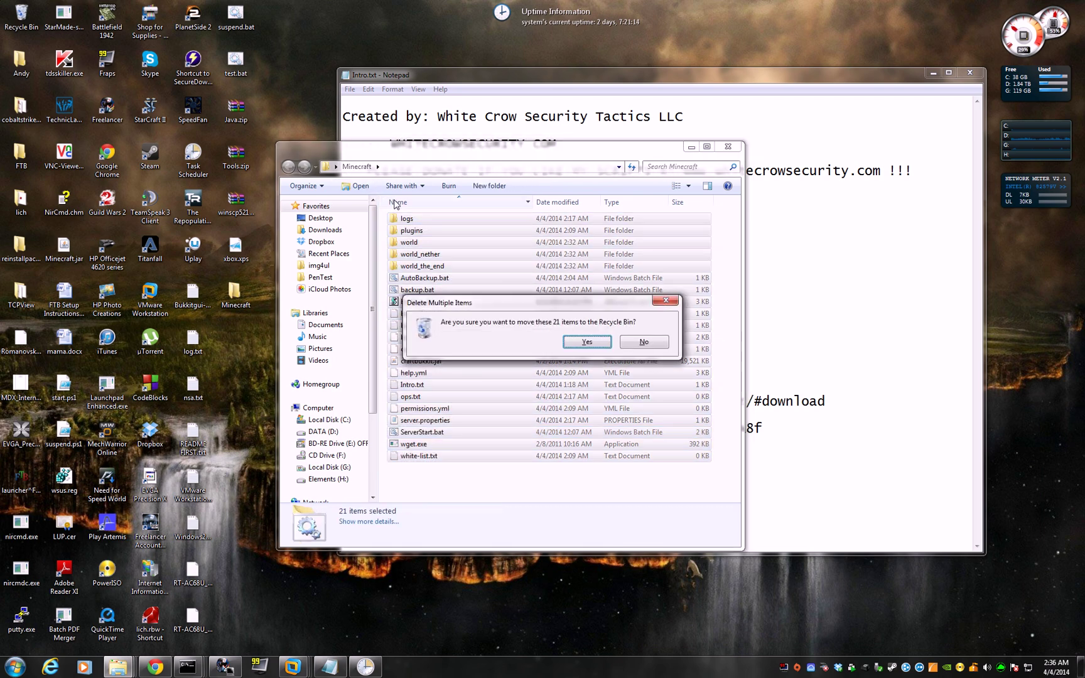
pyautogui.press('Return')
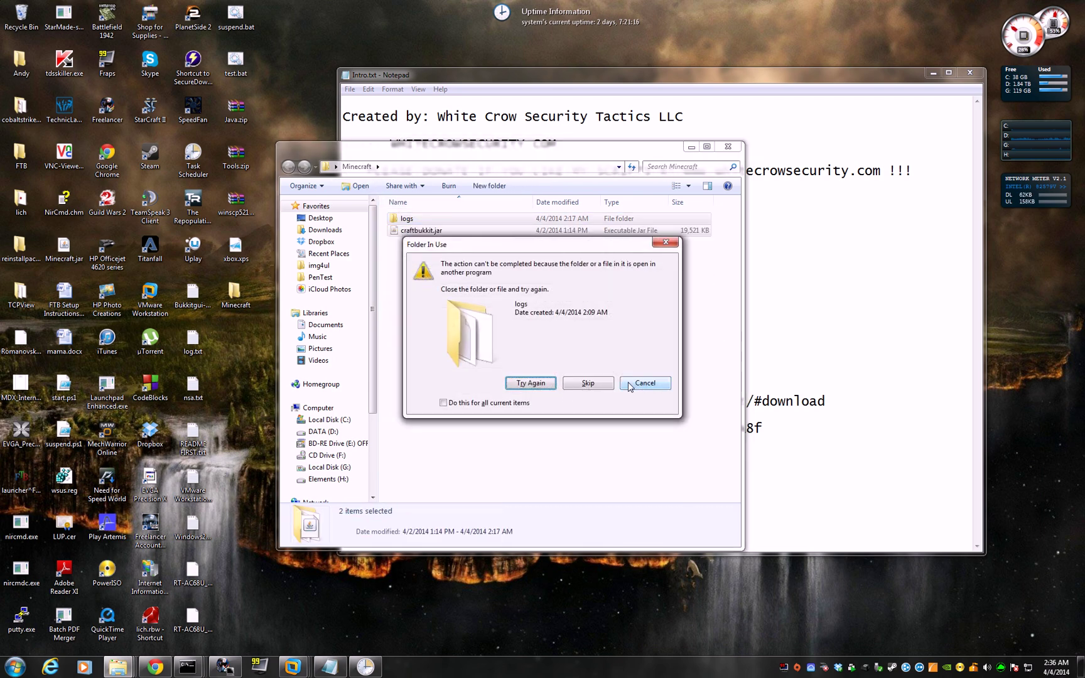
# - Close the Minecraft Server Watchdog console and retry the deletion
pyautogui.click(189, 667)
pyautogui.click(320, 597)
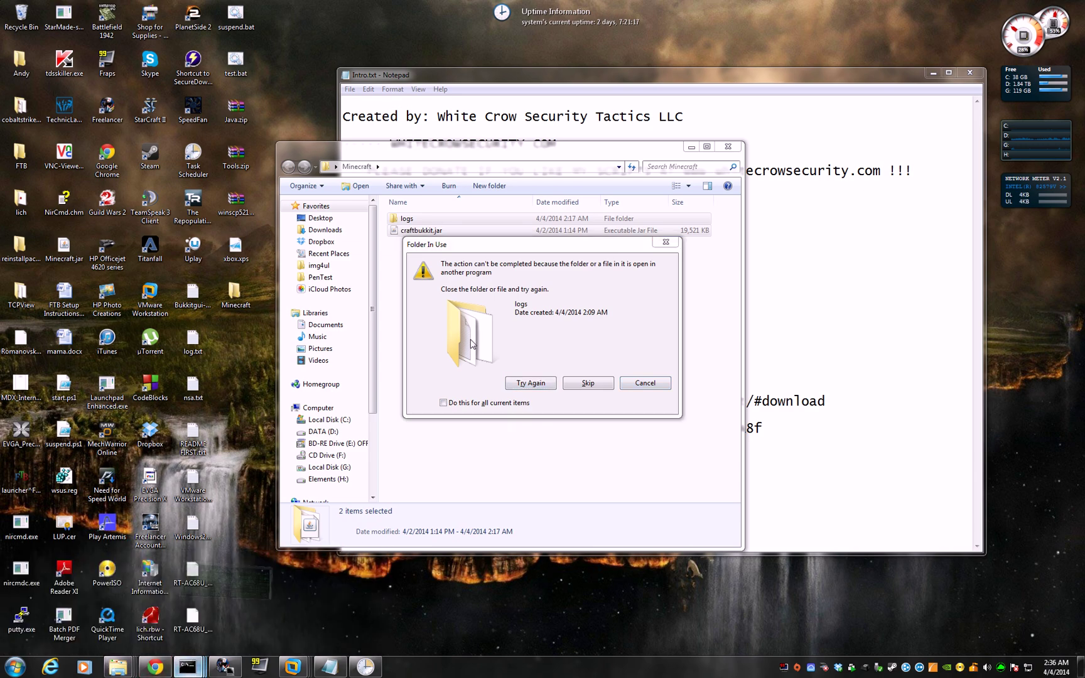
pyautogui.click(519, 141)
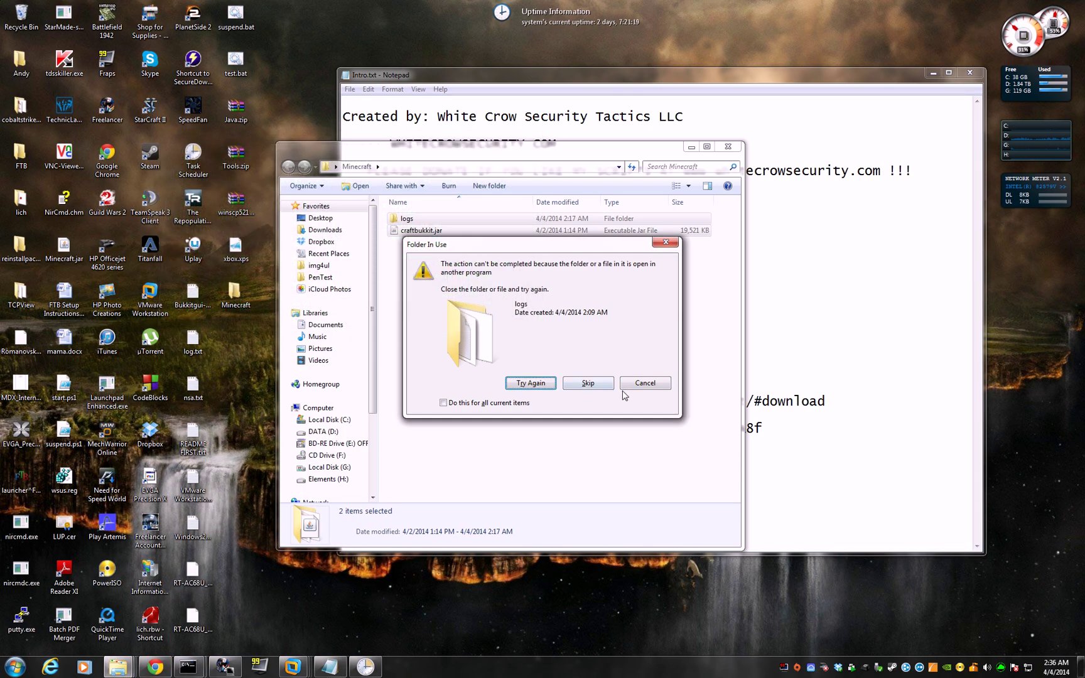
pyautogui.click(530, 383)
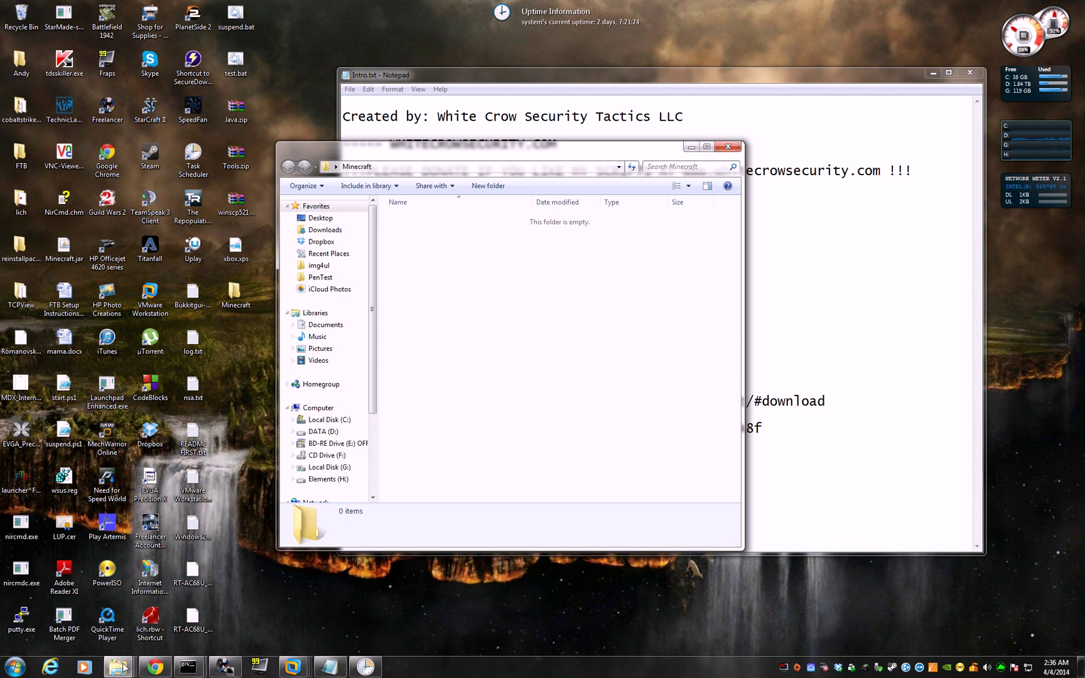
pyautogui.moveTo(123, 673)
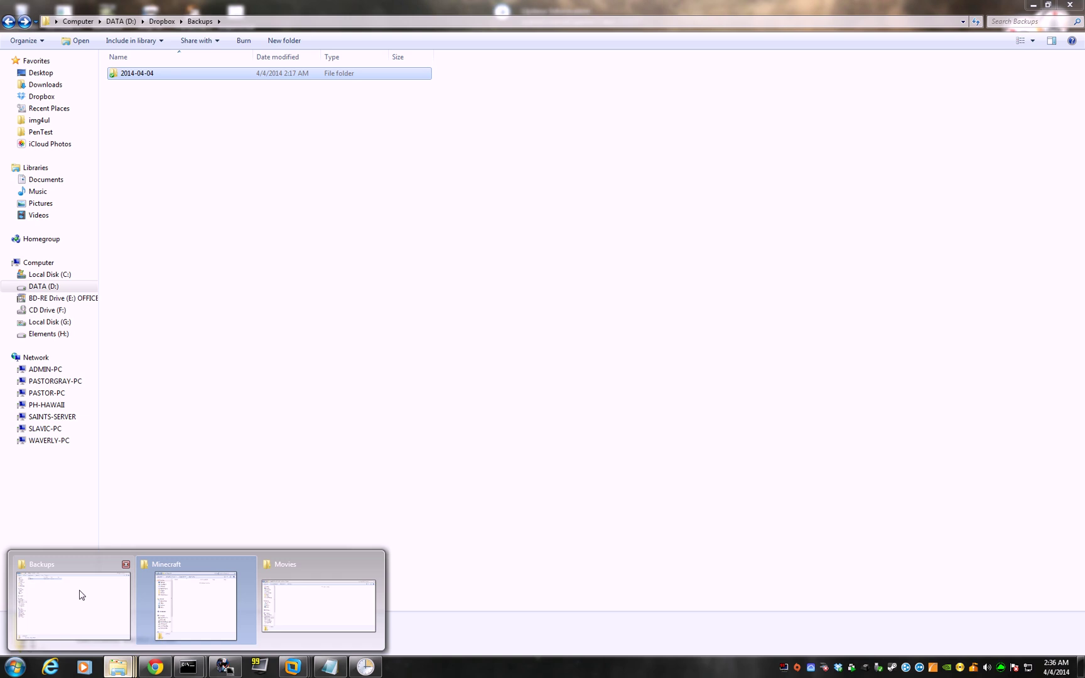
# - Copy the six script files from Dropbox\GameServers\Minecraft
pyautogui.click(80, 595)
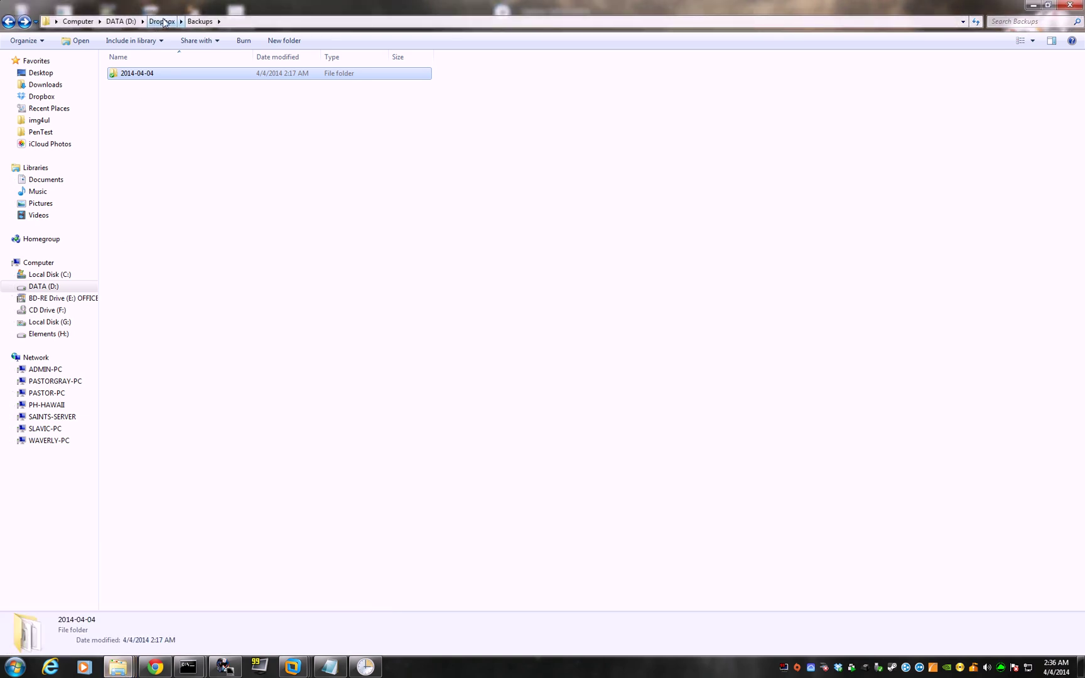
pyautogui.click(163, 22)
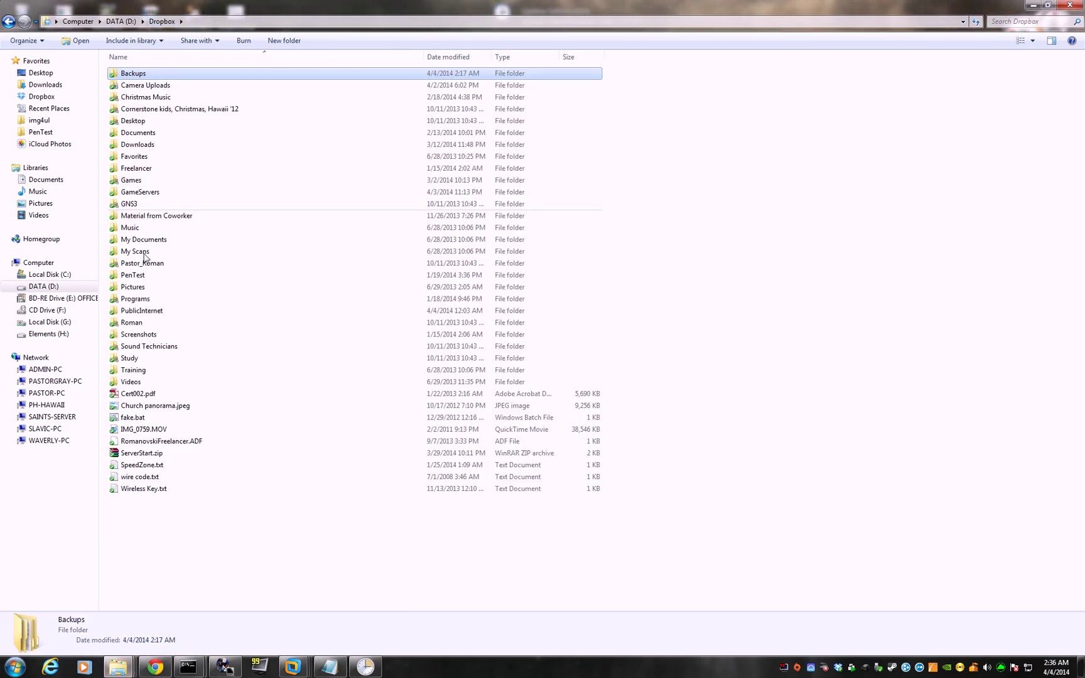
pyautogui.doubleClick(142, 193)
pyautogui.doubleClick(134, 86)
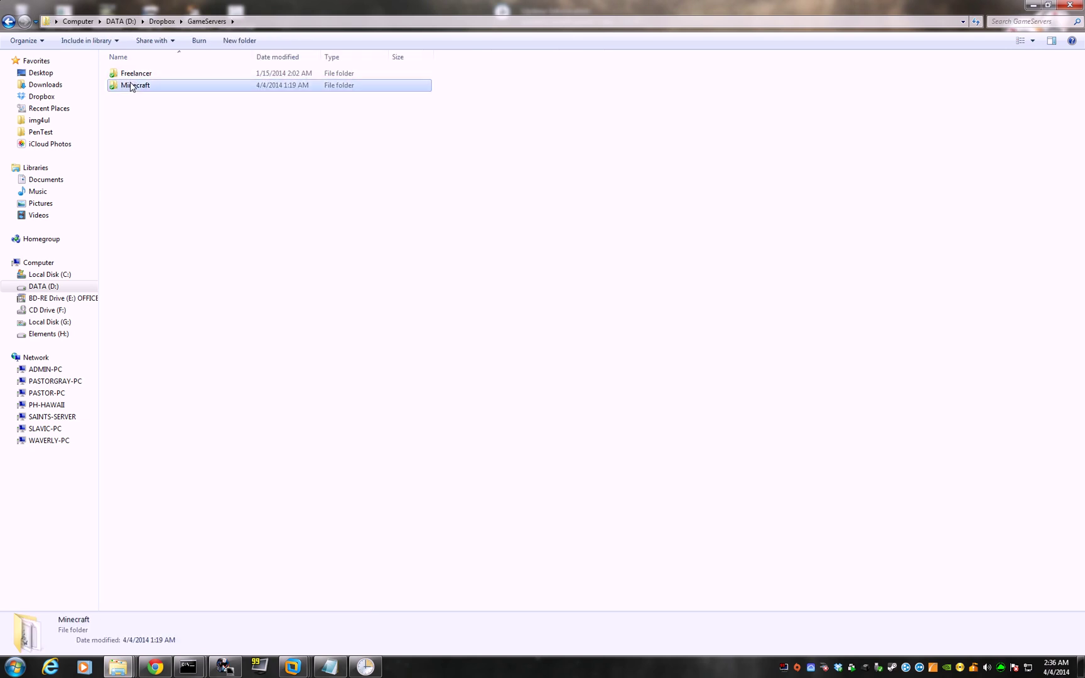
pyautogui.moveTo(157, 170); pyautogui.dragTo(112, 64)
pyautogui.rightClick(152, 106)
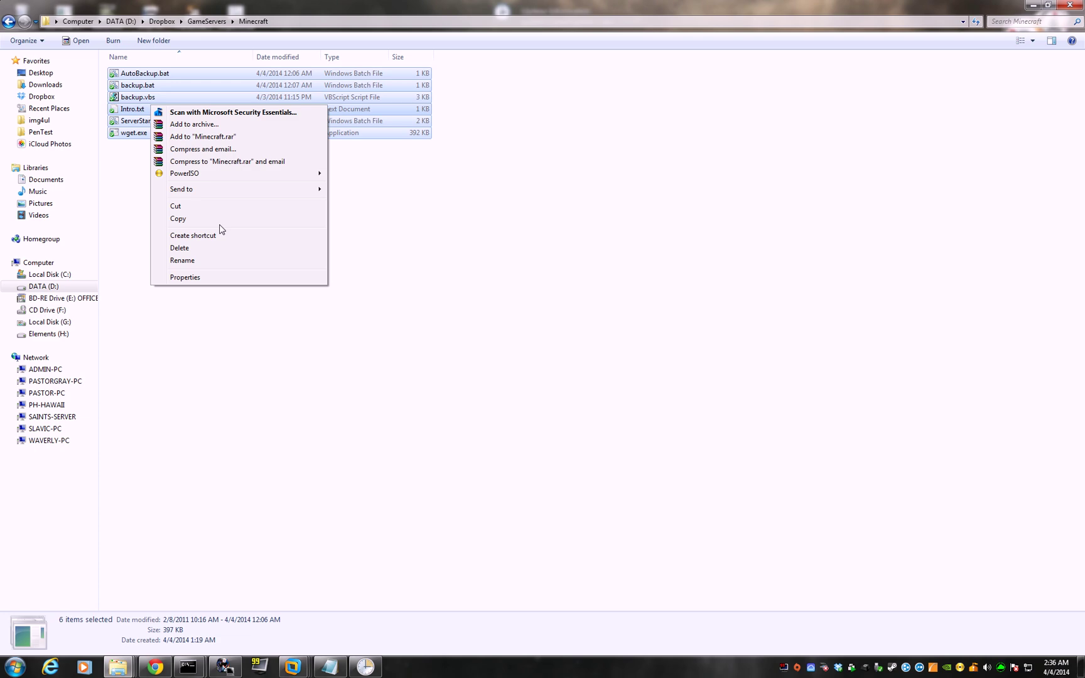
pyautogui.click(195, 220)
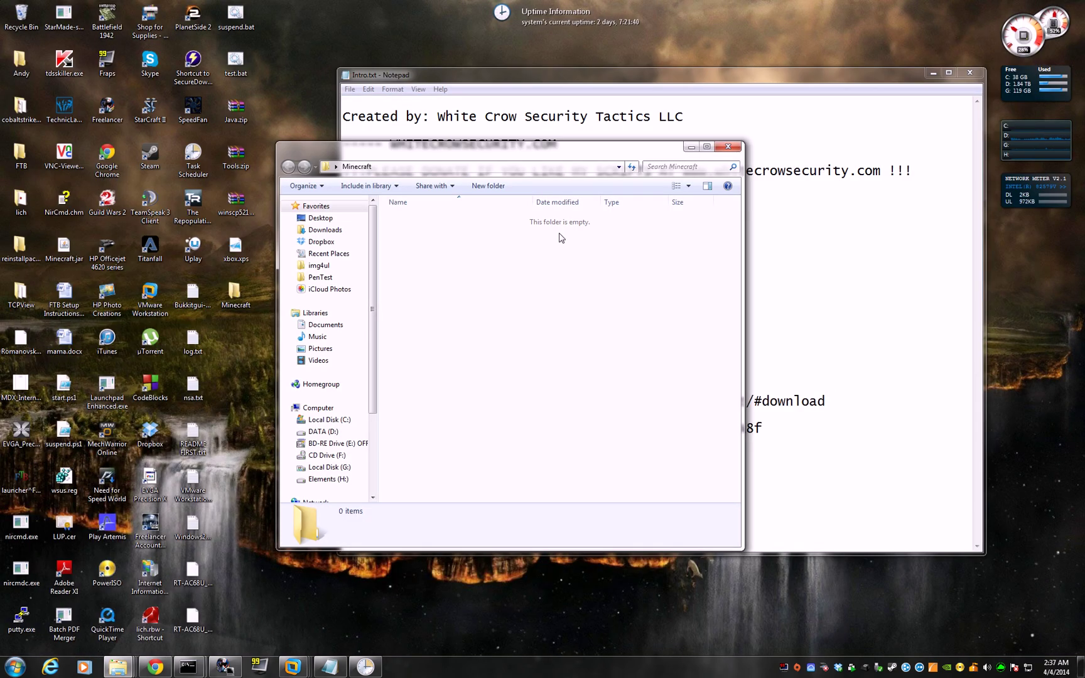
# - Paste the six scripts into the empty Minecraft folder and select AutoBackup.bat
pyautogui.rightClick(468, 263)
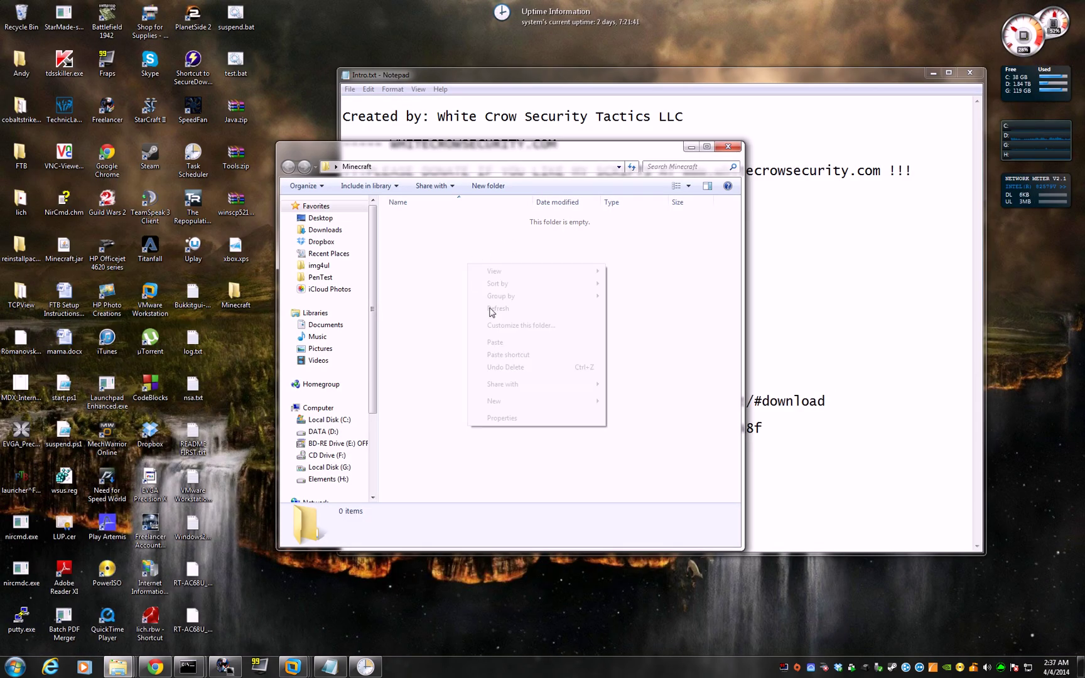
pyautogui.click(500, 343)
pyautogui.click(530, 317)
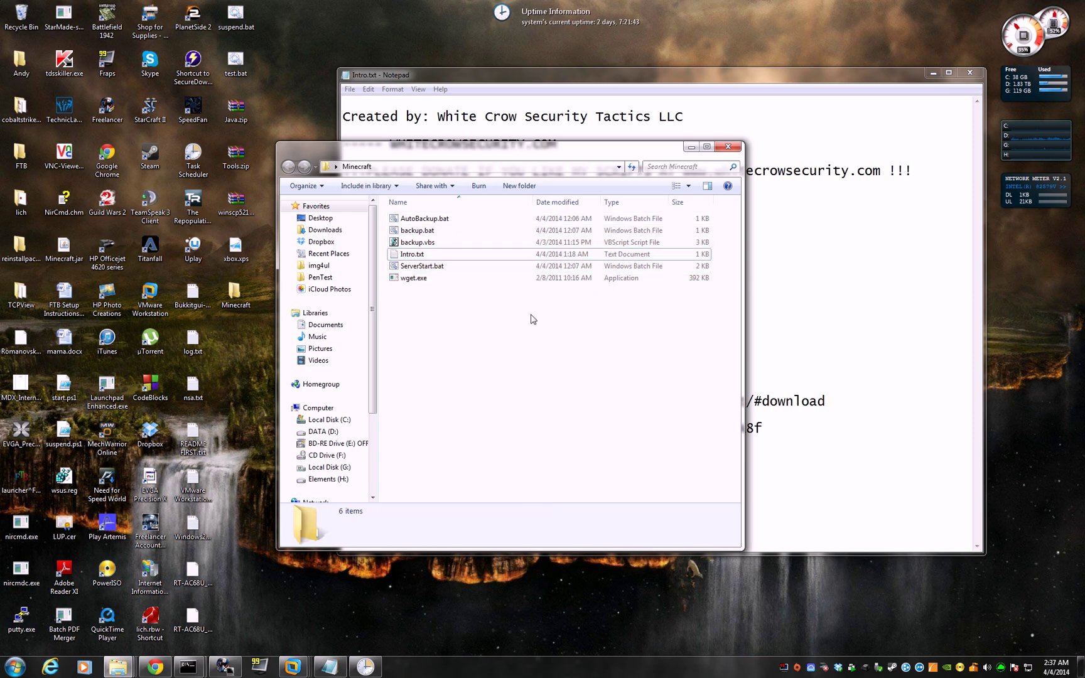
pyautogui.moveTo(461, 153); pyautogui.dragTo(459, 119)
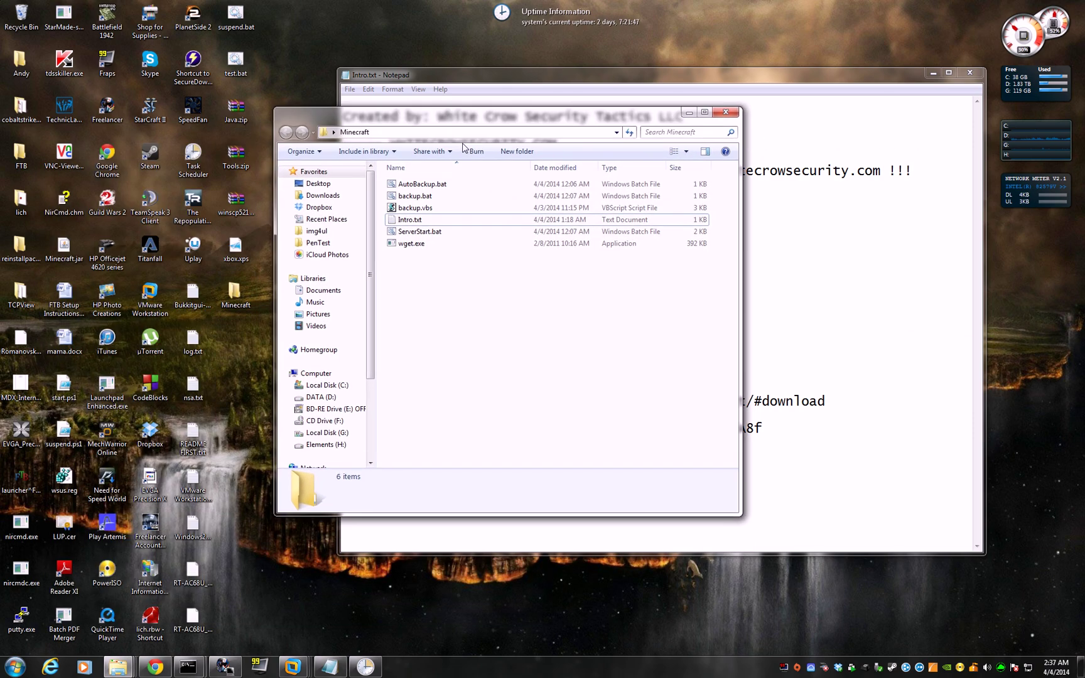
pyautogui.click(432, 186)
pyautogui.rightClick(414, 183)
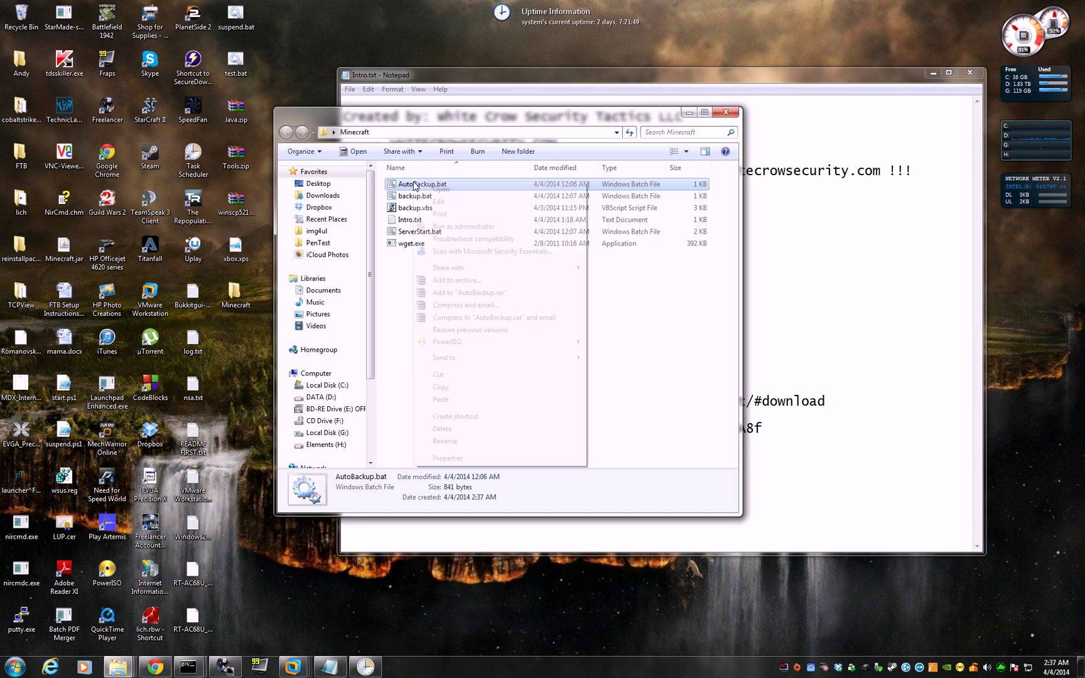
# - Open AutoBackup.bat in Notepad and inspect the source drive C and destination drive settings
pyautogui.click(450, 204)
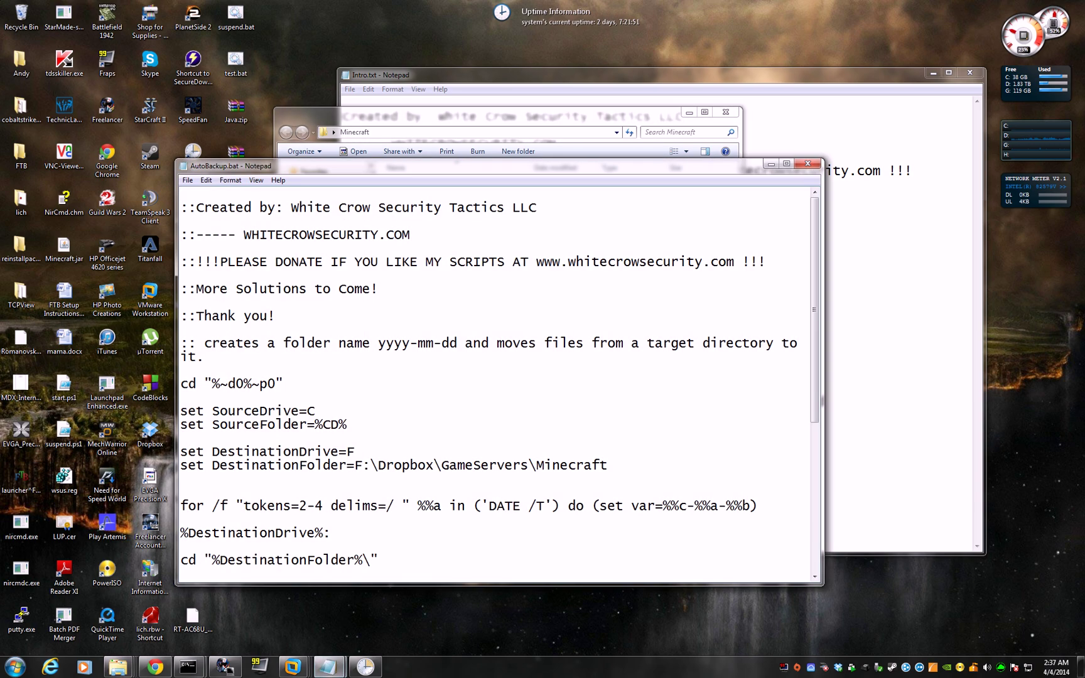
pyautogui.scroll(-1, 499, 383)
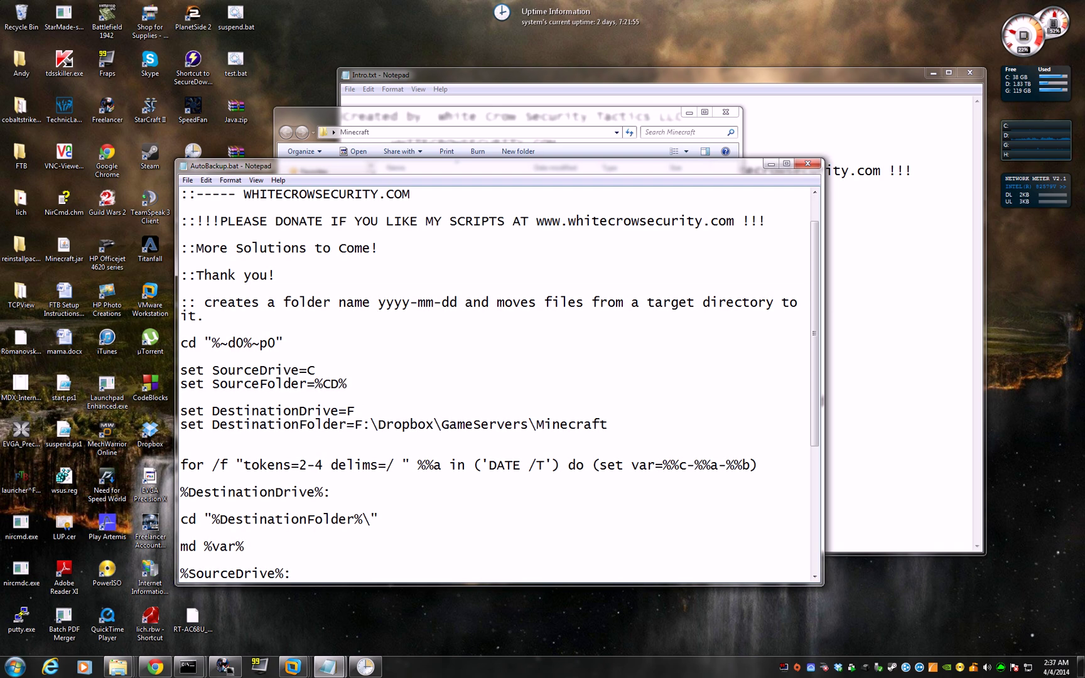
pyautogui.moveTo(189, 369); pyautogui.dragTo(608, 425)
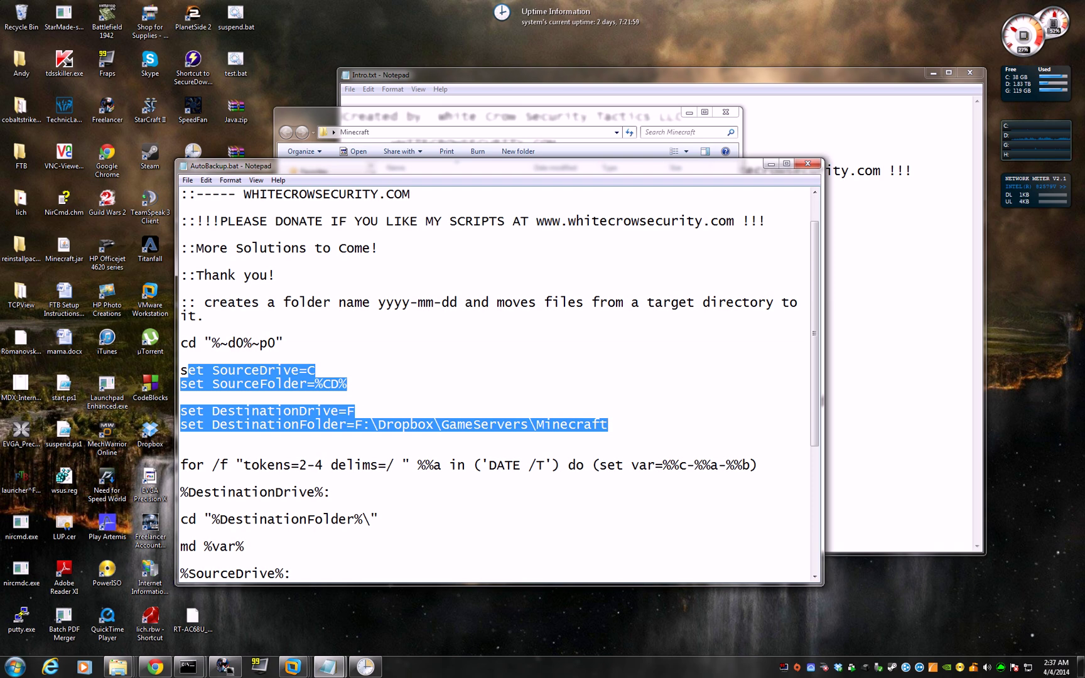
pyautogui.scroll(-3, 499, 384)
pyautogui.scroll(3, 500, 384)
pyautogui.click(347, 383)
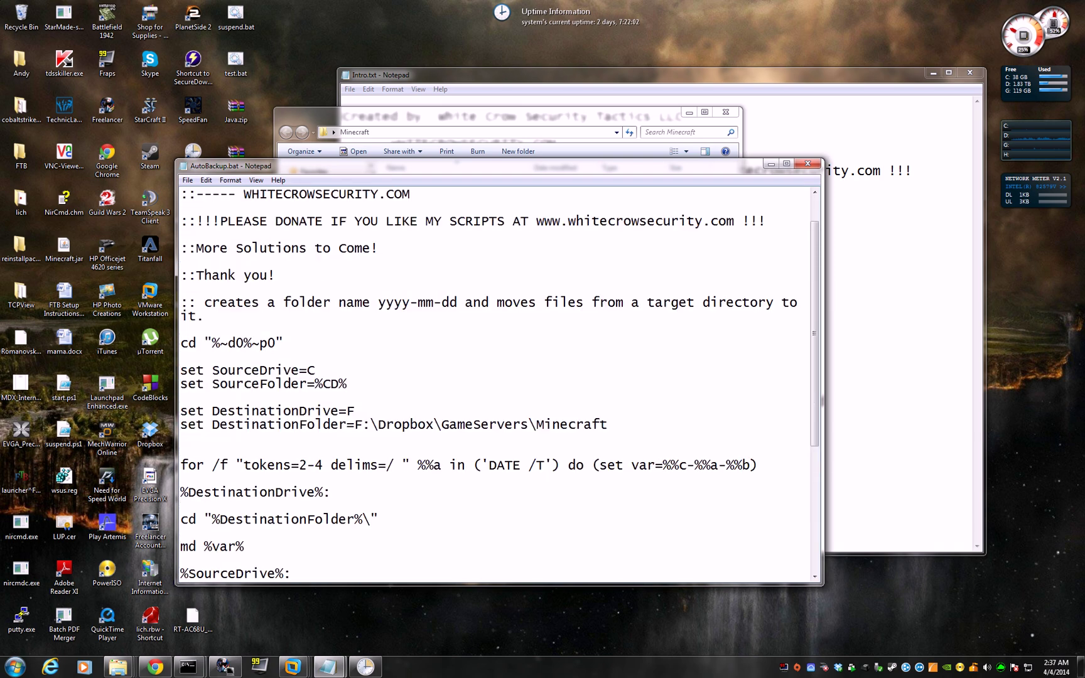
pyautogui.moveTo(307, 370); pyautogui.dragTo(315, 371)
# - Move the script window and inspect the %CD% SourceFolder value
pyautogui.moveTo(351, 166); pyautogui.dragTo(460, 143)
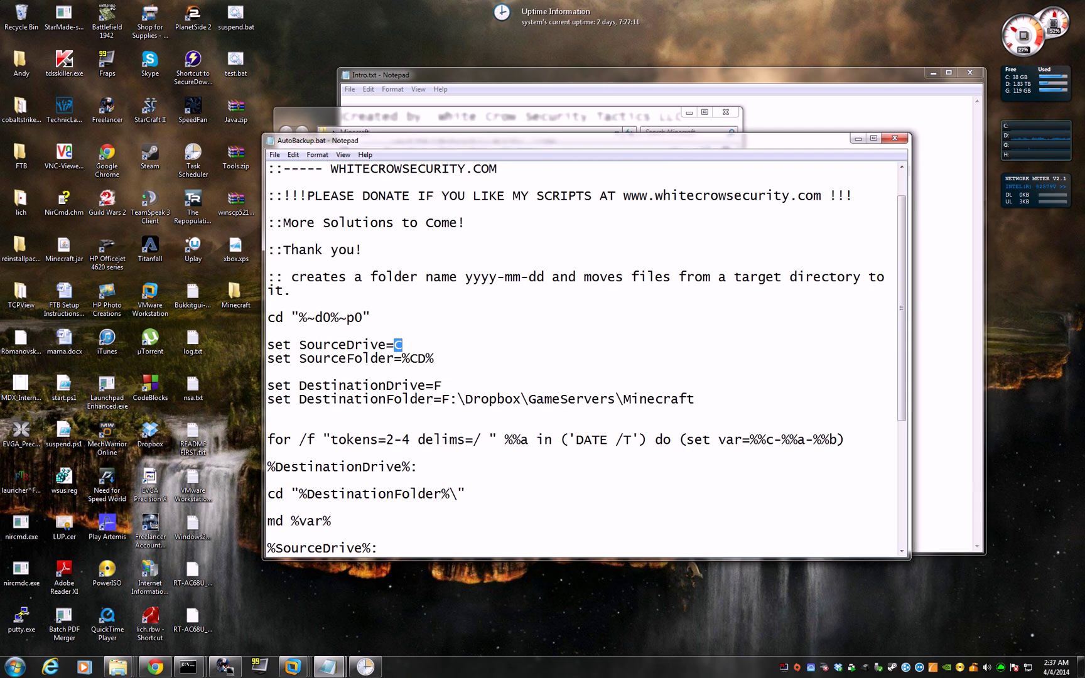
pyautogui.click(433, 358)
pyautogui.moveTo(434, 359); pyautogui.dragTo(402, 358)
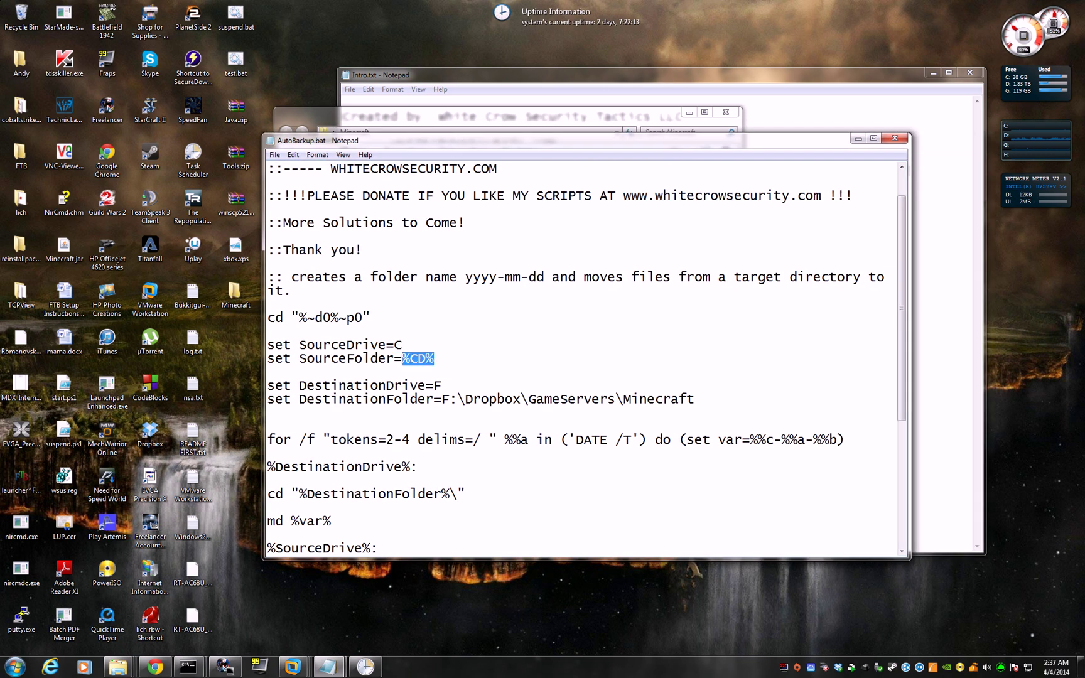
pyautogui.click(433, 358)
# - Delete the old 2014-04-04 backup folder from D:\Dropbox\Backups
pyautogui.moveTo(120, 667)
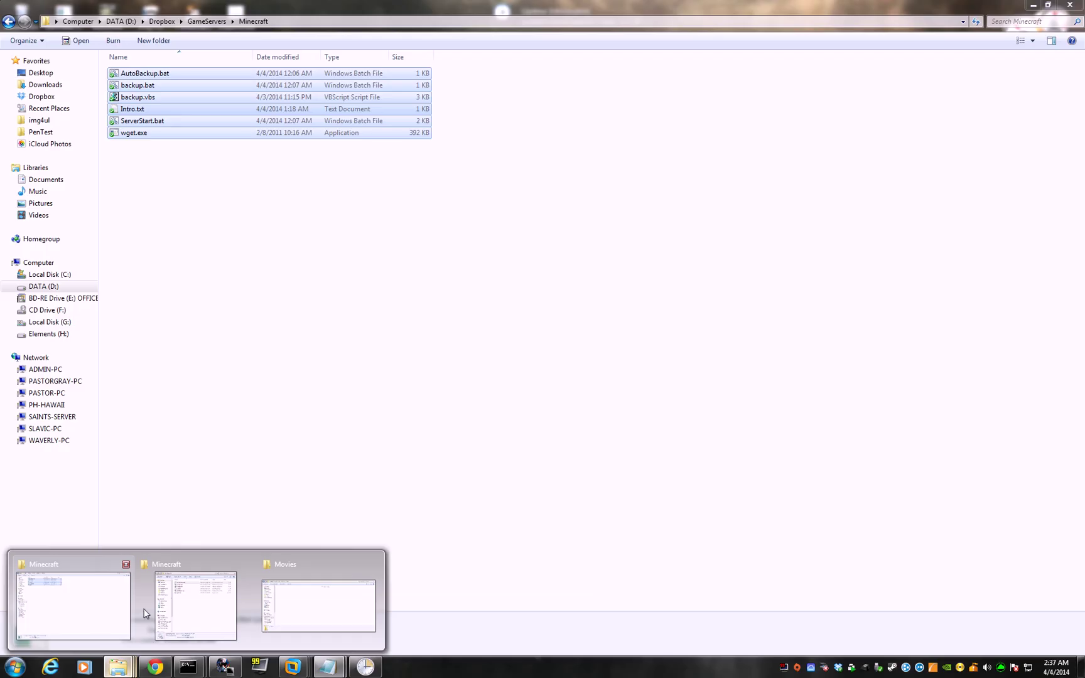
pyautogui.click(129, 612)
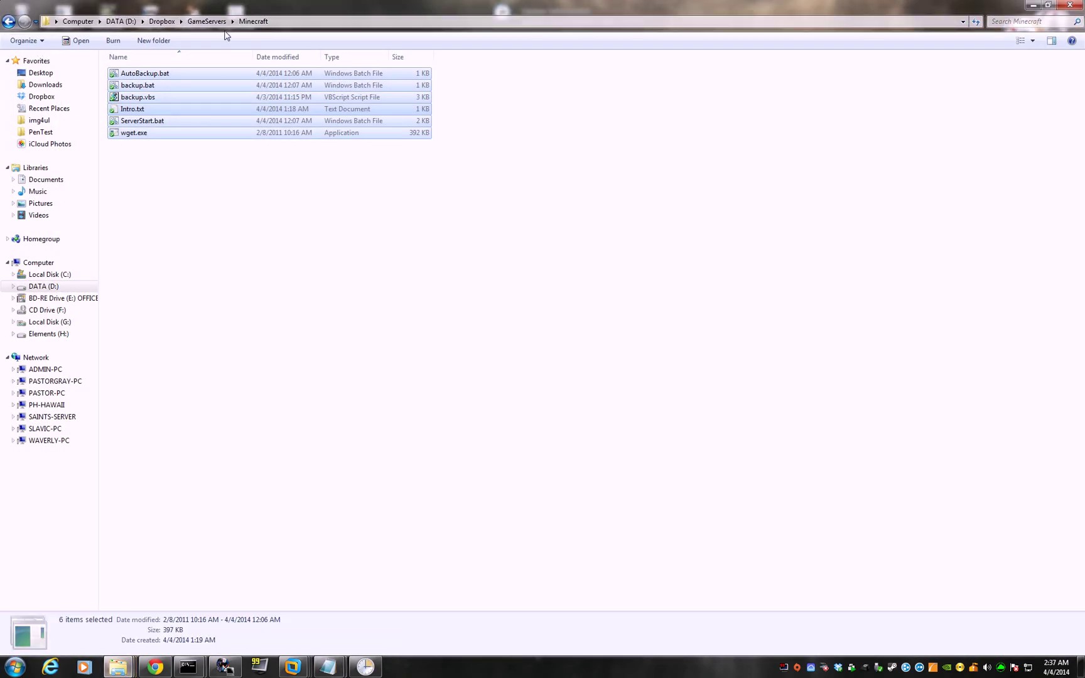
pyautogui.click(162, 21)
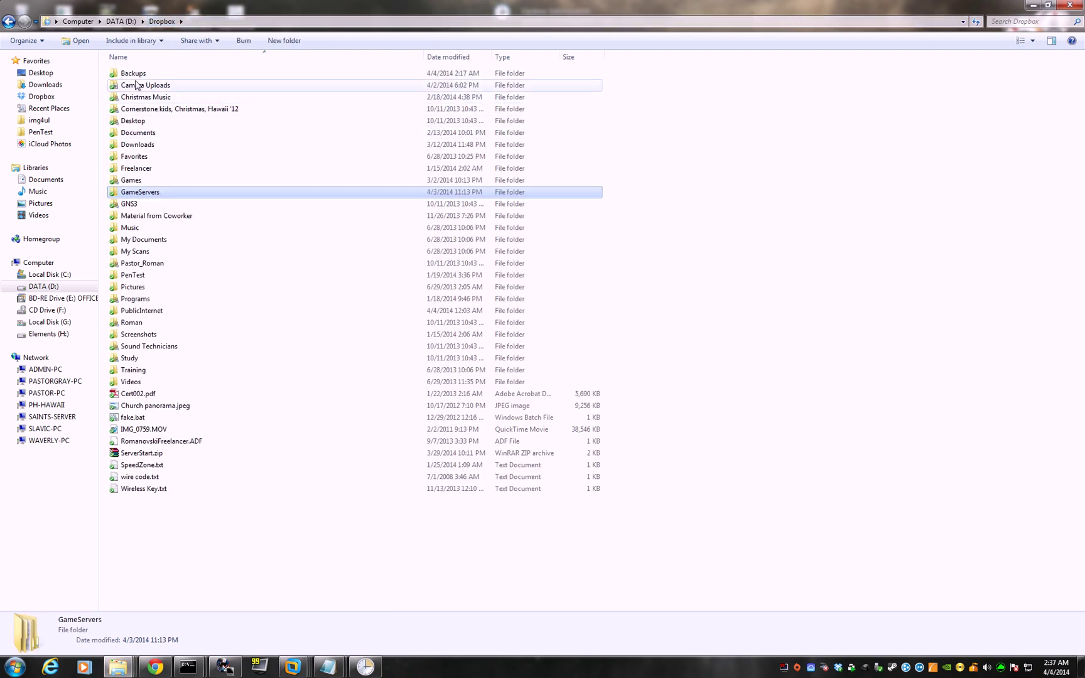
pyautogui.click(135, 75)
pyautogui.doubleClick(136, 78)
pyautogui.rightClick(180, 73)
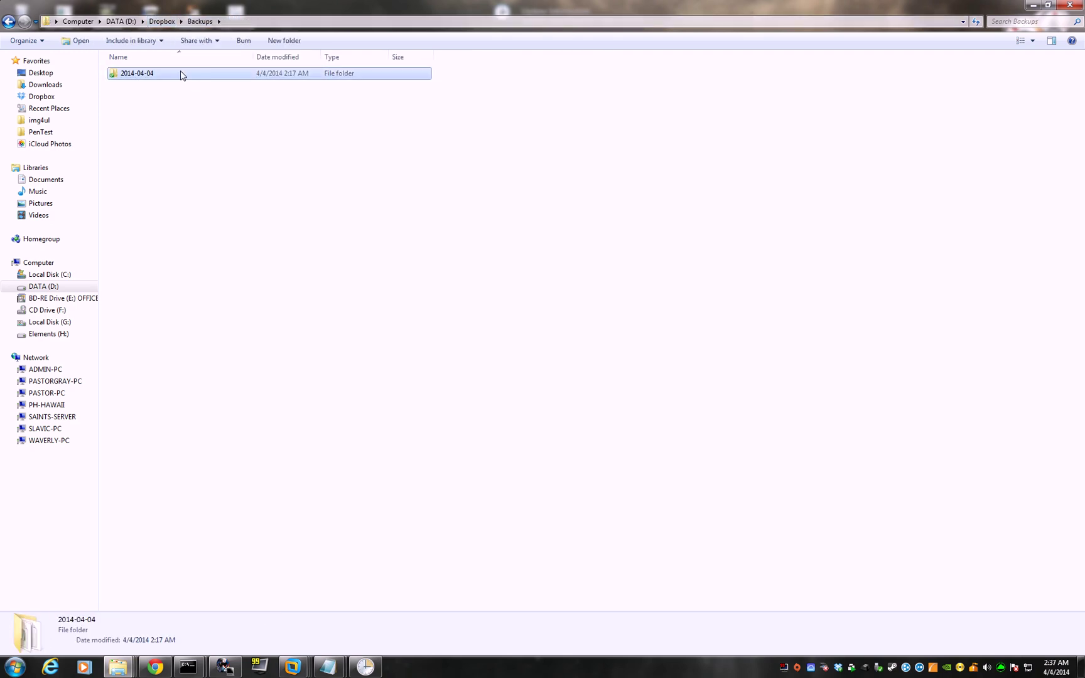
pyautogui.click(210, 351)
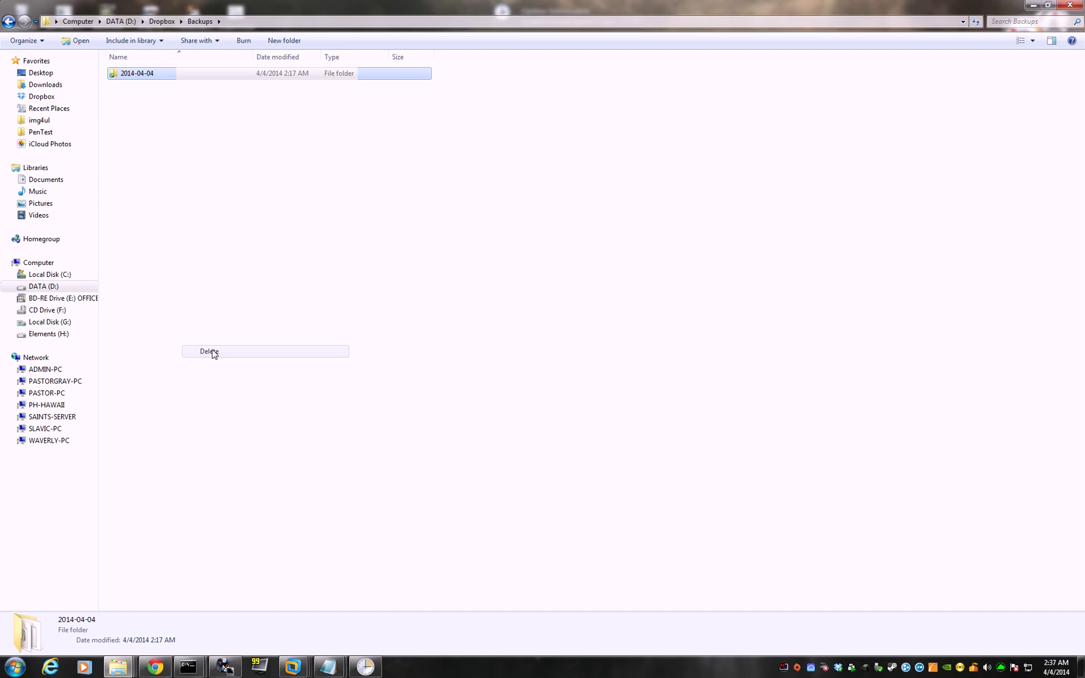
pyautogui.click(590, 380)
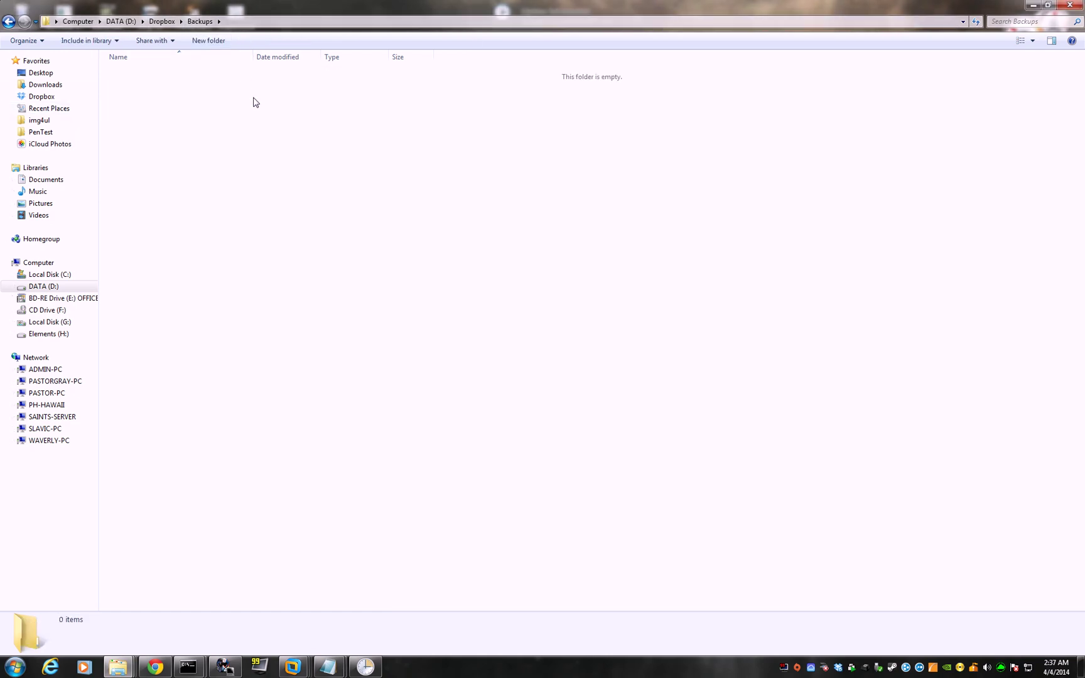
# - Copy the folder path D:\Dropbox\Backups from the address bar
pyautogui.click(293, 20)
pyautogui.rightClick(69, 20)
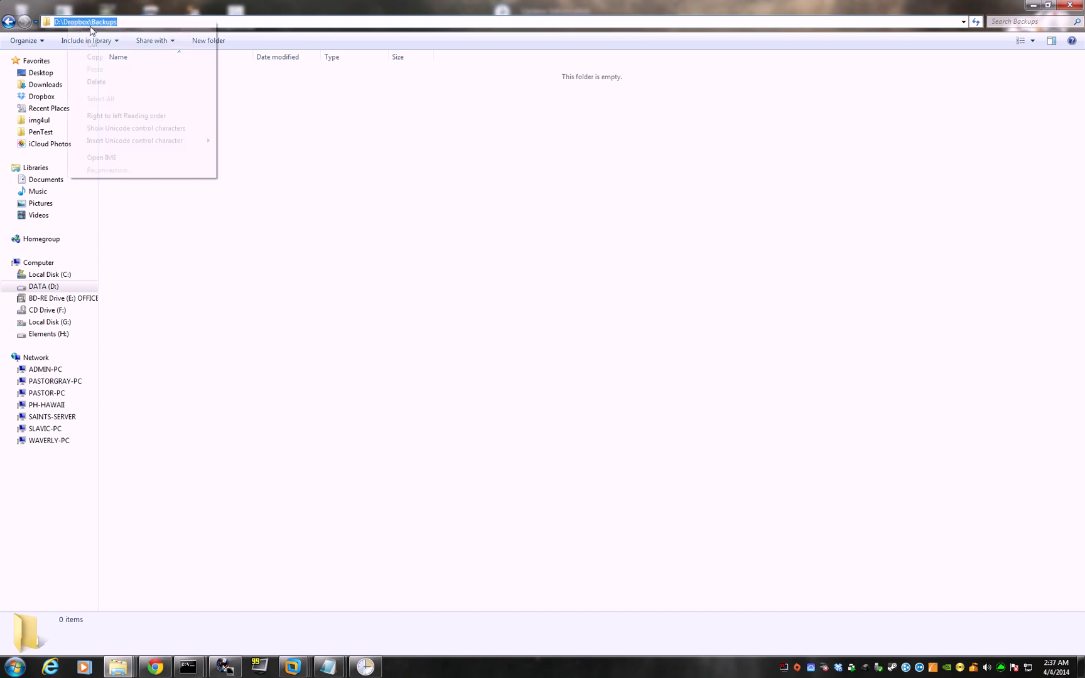
pyautogui.click(103, 58)
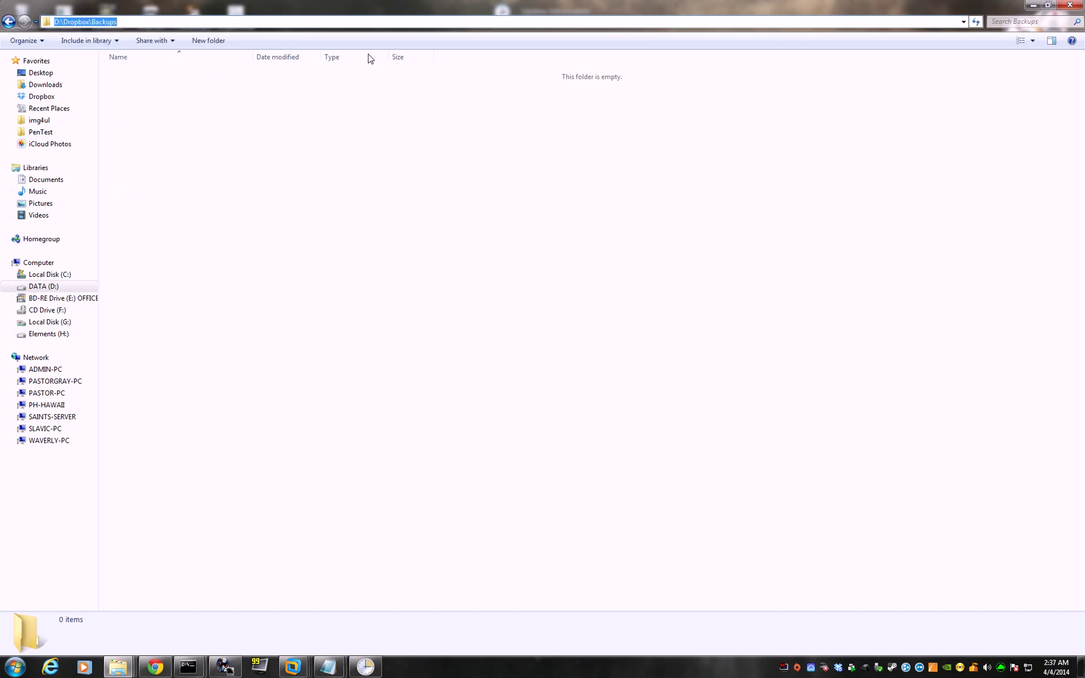
# - Paste D:\Dropbox\Backups over the old DestinationFolder path in AutoBackup.bat
pyautogui.click(1033, 6)
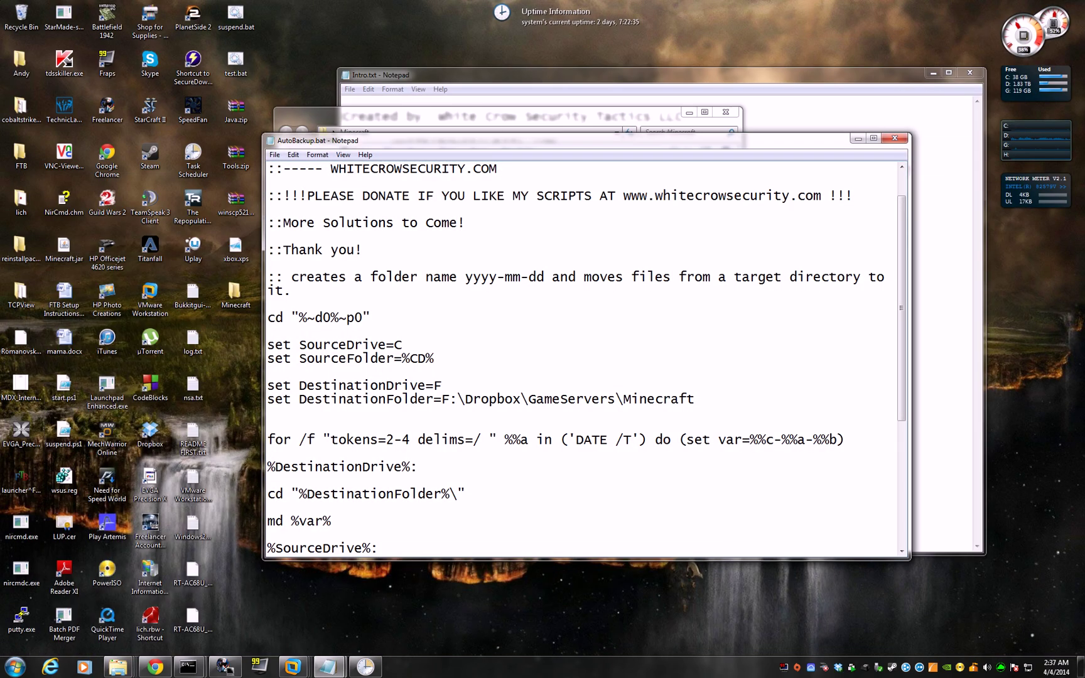
pyautogui.click(556, 122)
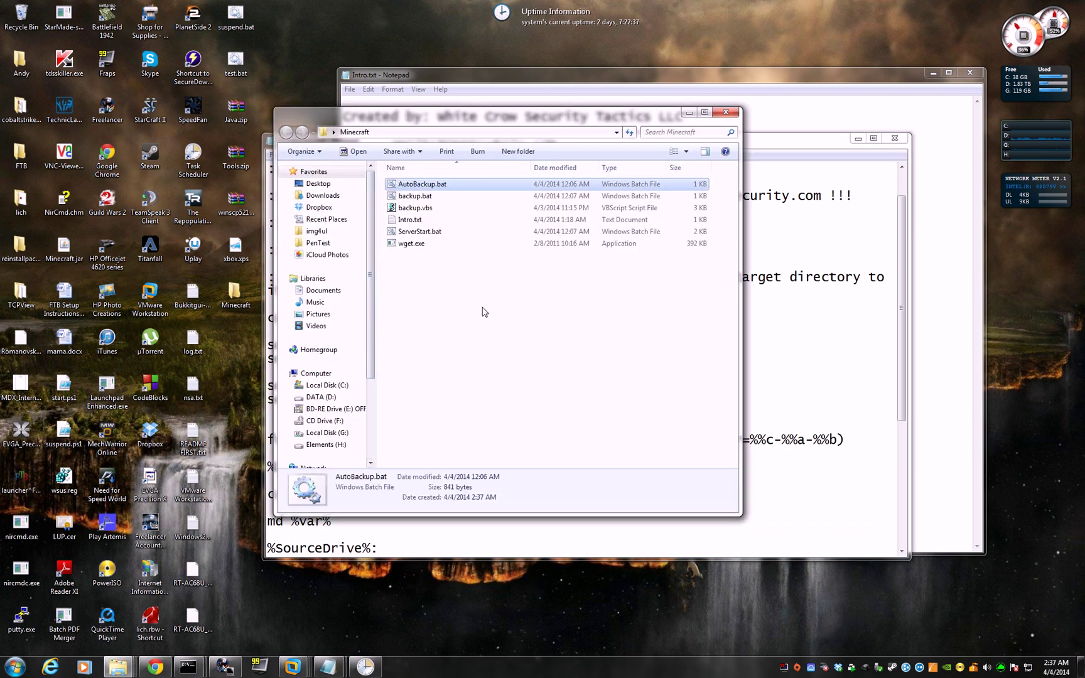
pyautogui.moveTo(459, 121); pyautogui.dragTo(291, 132)
pyautogui.click(715, 152)
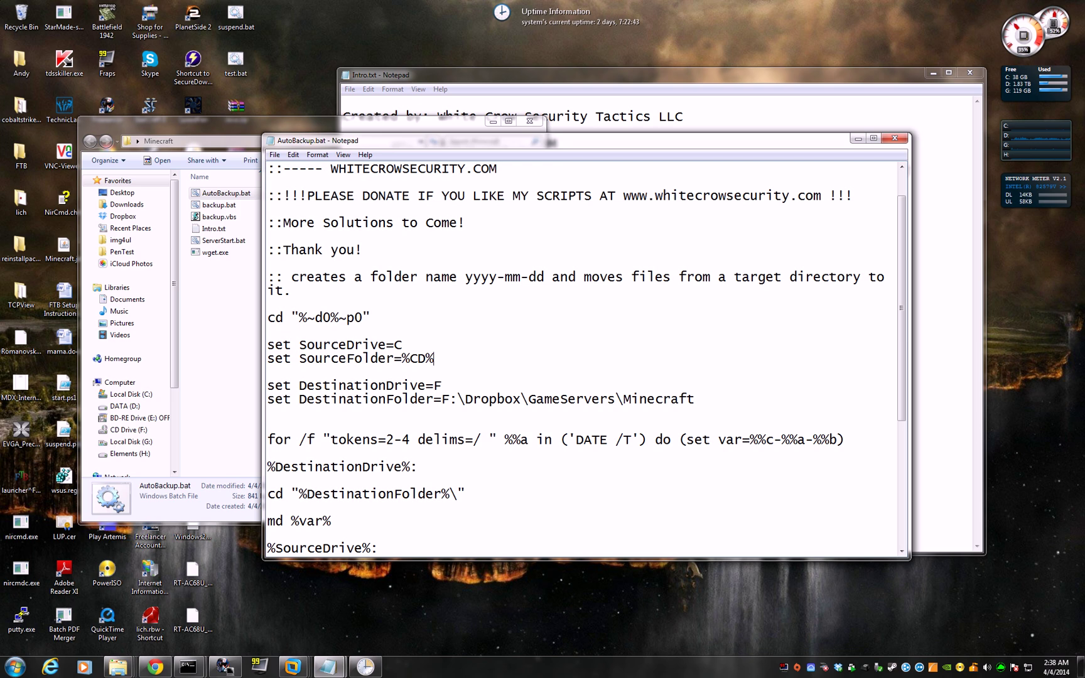
pyautogui.moveTo(441, 400); pyautogui.dragTo(696, 399)
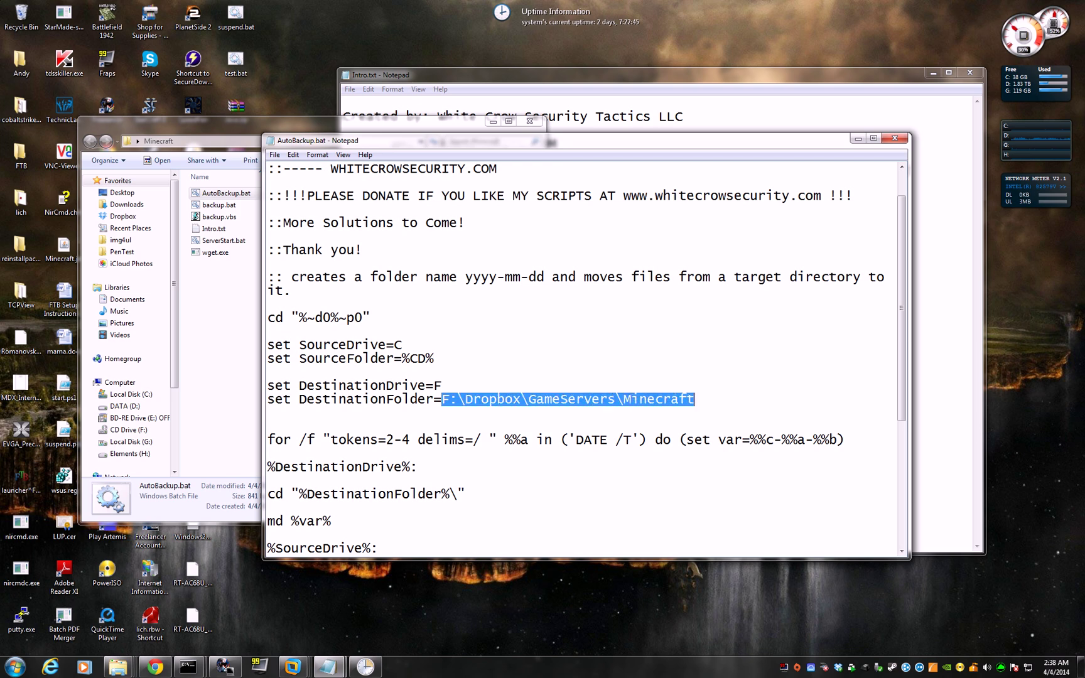
pyautogui.rightClick(676, 400)
pyautogui.click(702, 447)
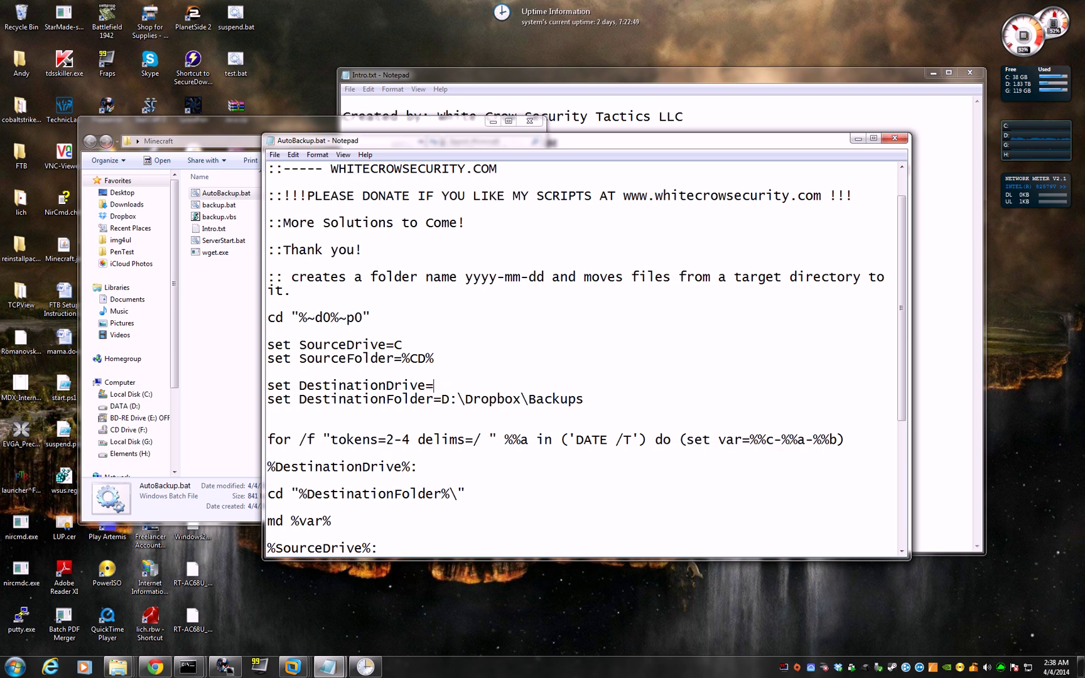
# - Set DestinationDrive to D, check the FORFILES /D -7 retention, then save and close
pyautogui.write('D')
pyautogui.scroll(-3, 587, 360)
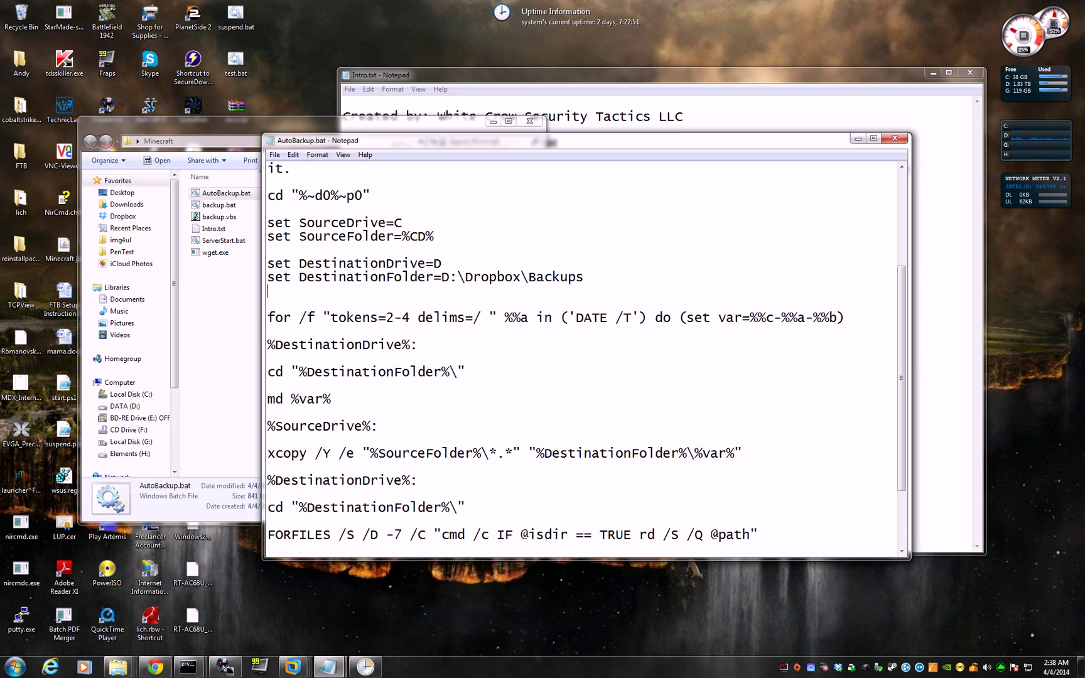
pyautogui.doubleClick(644, 144)
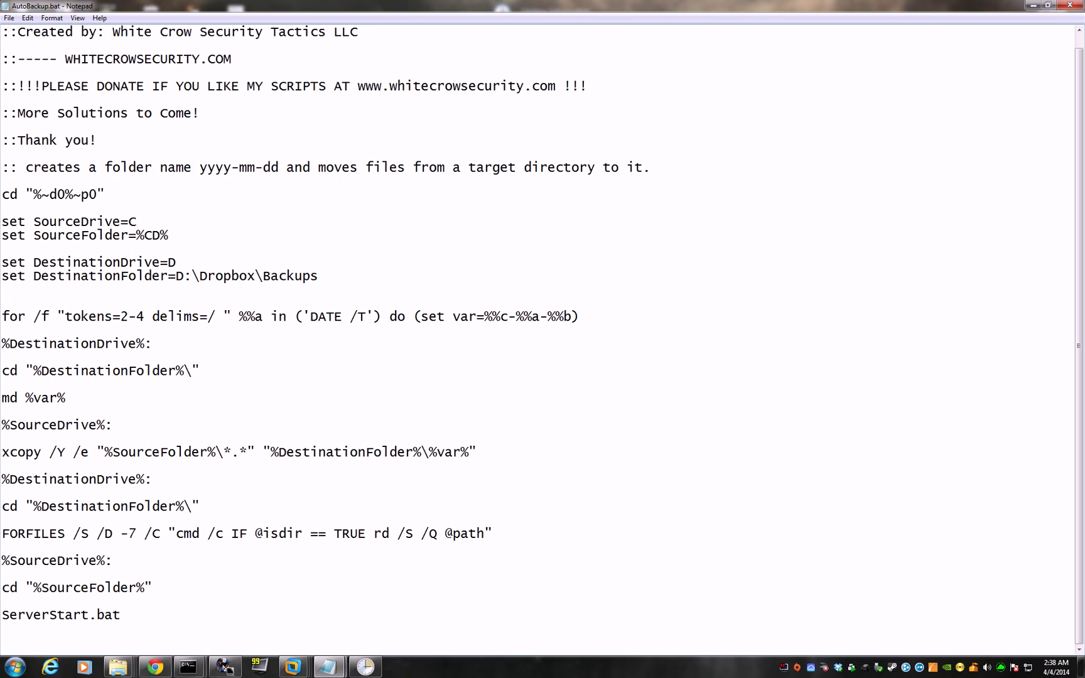
pyautogui.moveTo(121, 533); pyautogui.dragTo(136, 533)
pyautogui.moveTo(128, 533); pyautogui.dragTo(137, 533)
pyautogui.click(202, 506)
pyautogui.moveTo(98, 533); pyautogui.dragTo(137, 533)
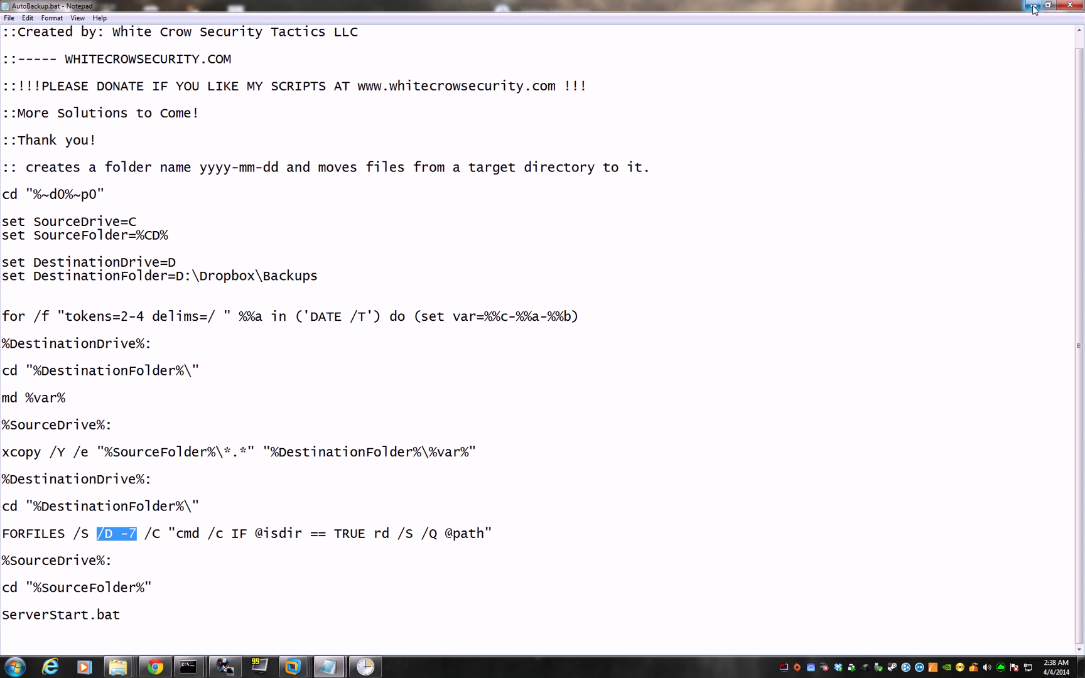
pyautogui.click(1069, 7)
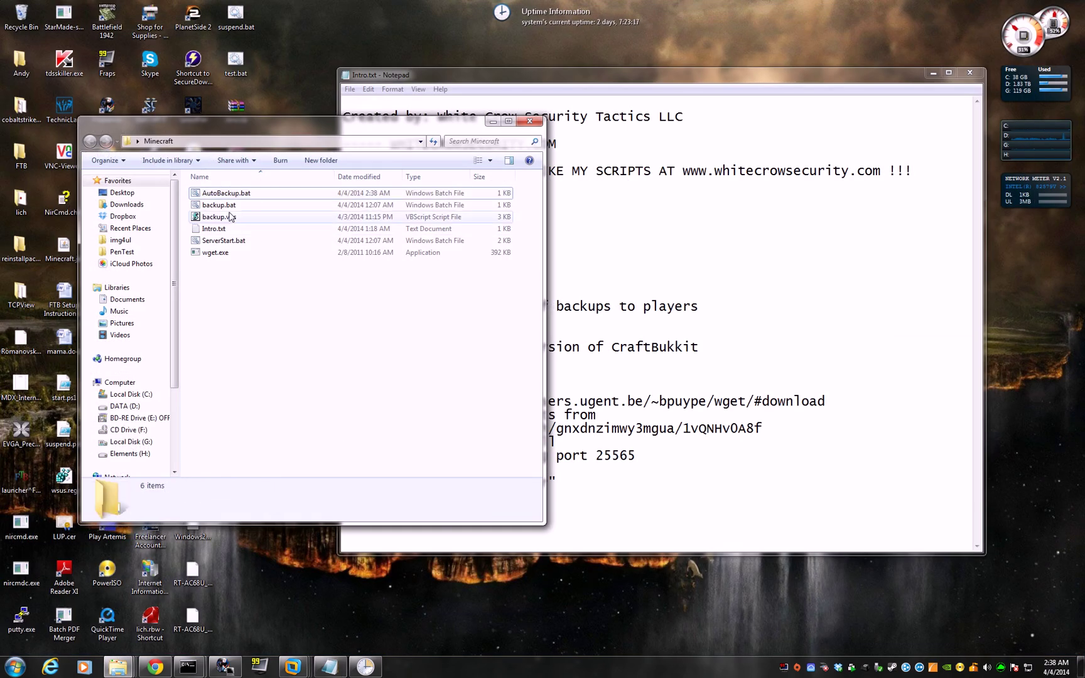
pyautogui.click(218, 206)
pyautogui.rightClick(218, 209)
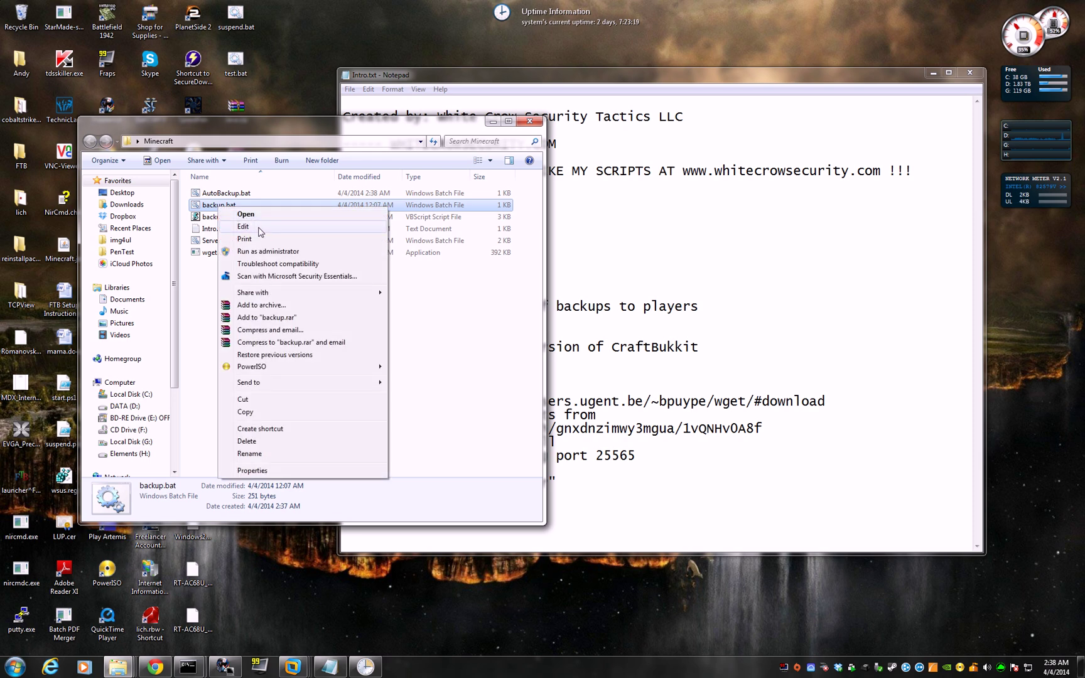
pyautogui.click(244, 227)
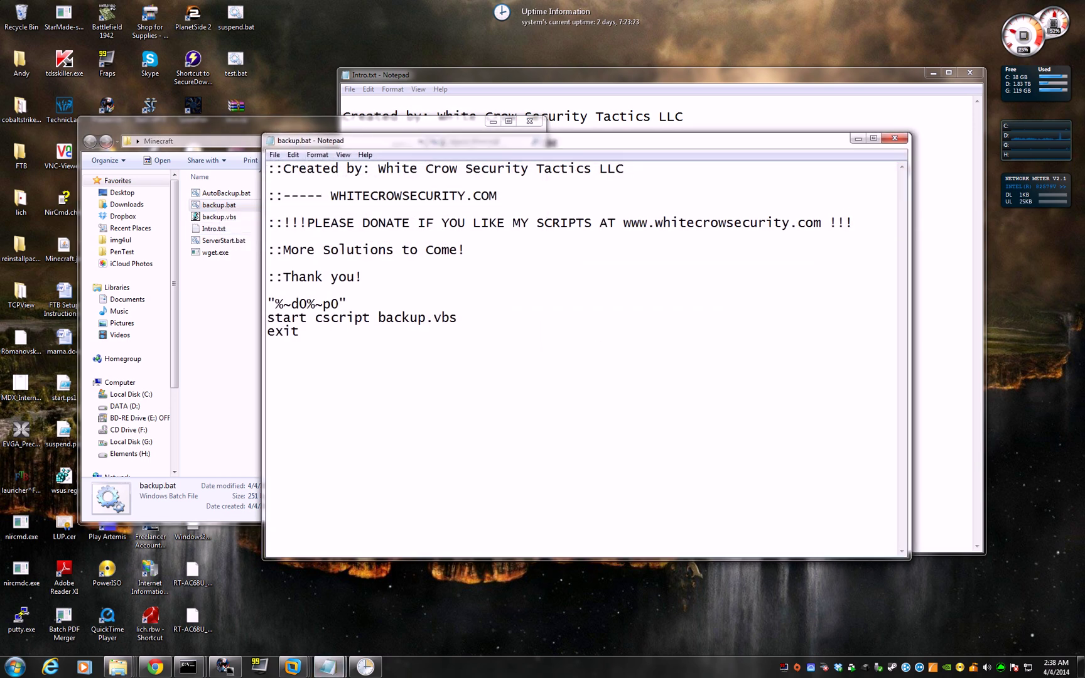
pyautogui.click(902, 140)
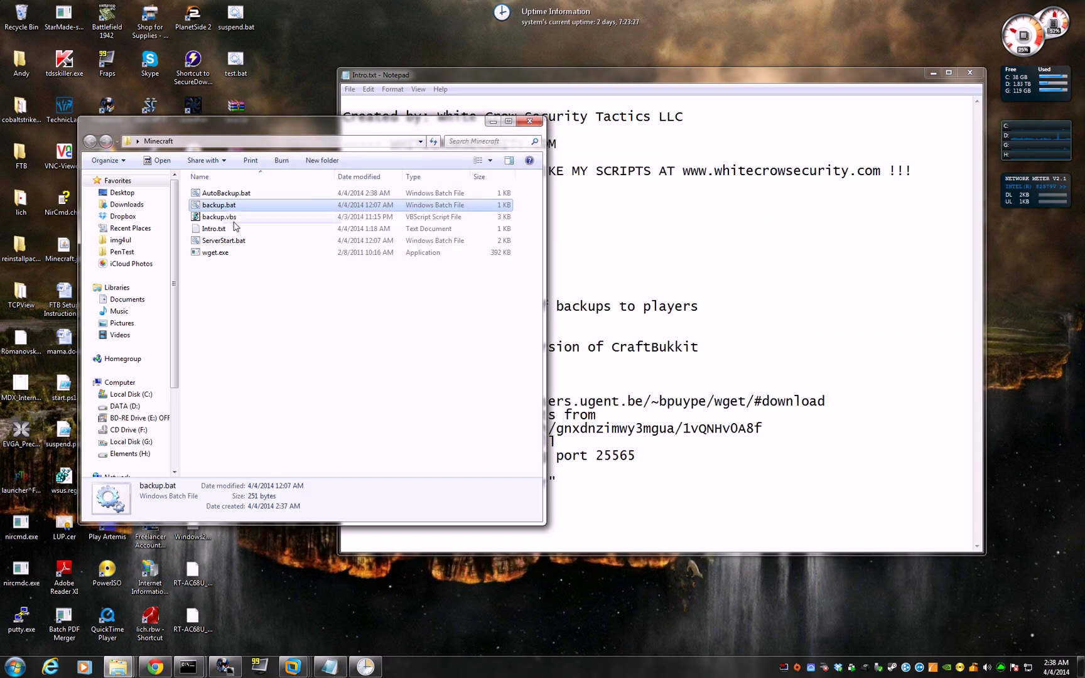
pyautogui.click(213, 217)
pyautogui.rightClick(212, 222)
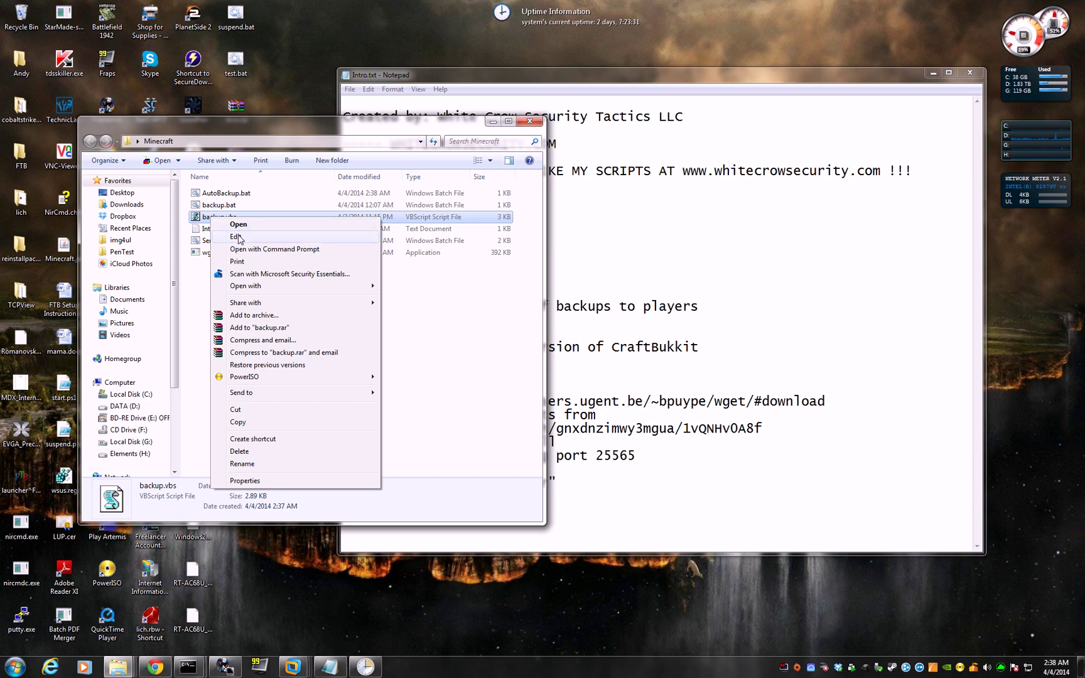
pyautogui.click(236, 237)
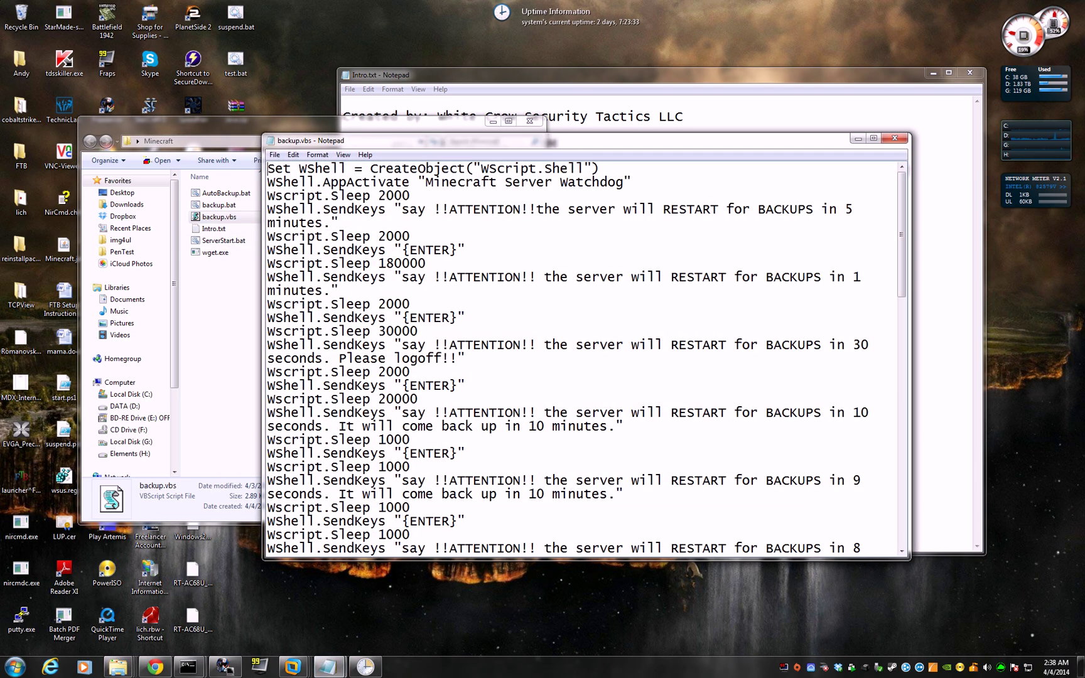
pyautogui.click(873, 138)
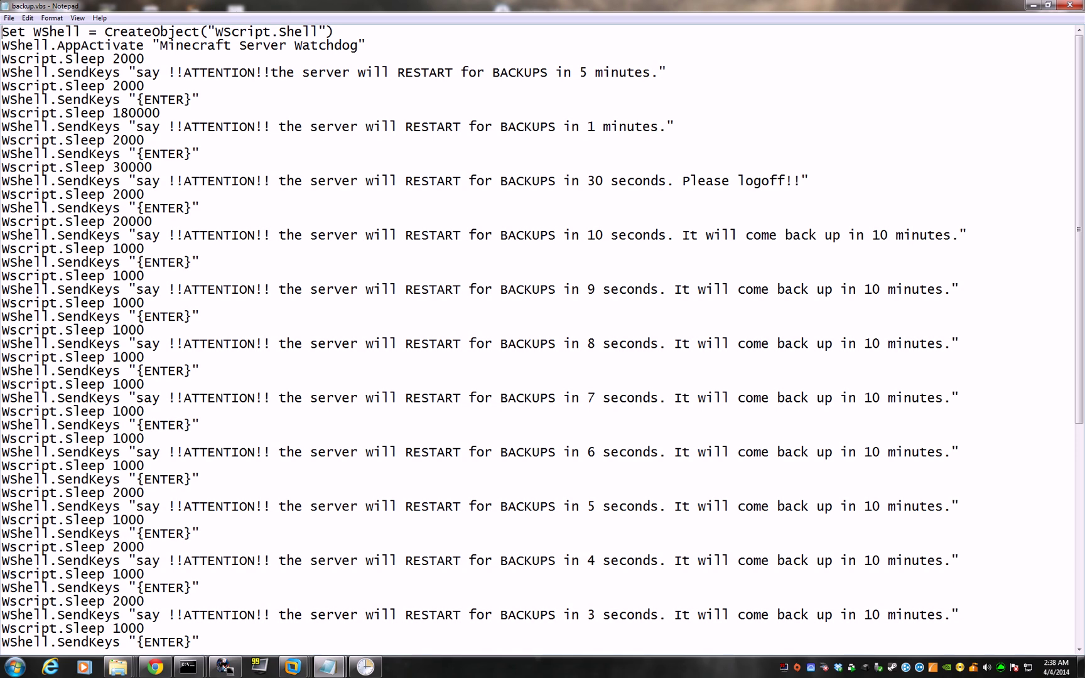
pyautogui.moveTo(159, 45); pyautogui.dragTo(358, 45)
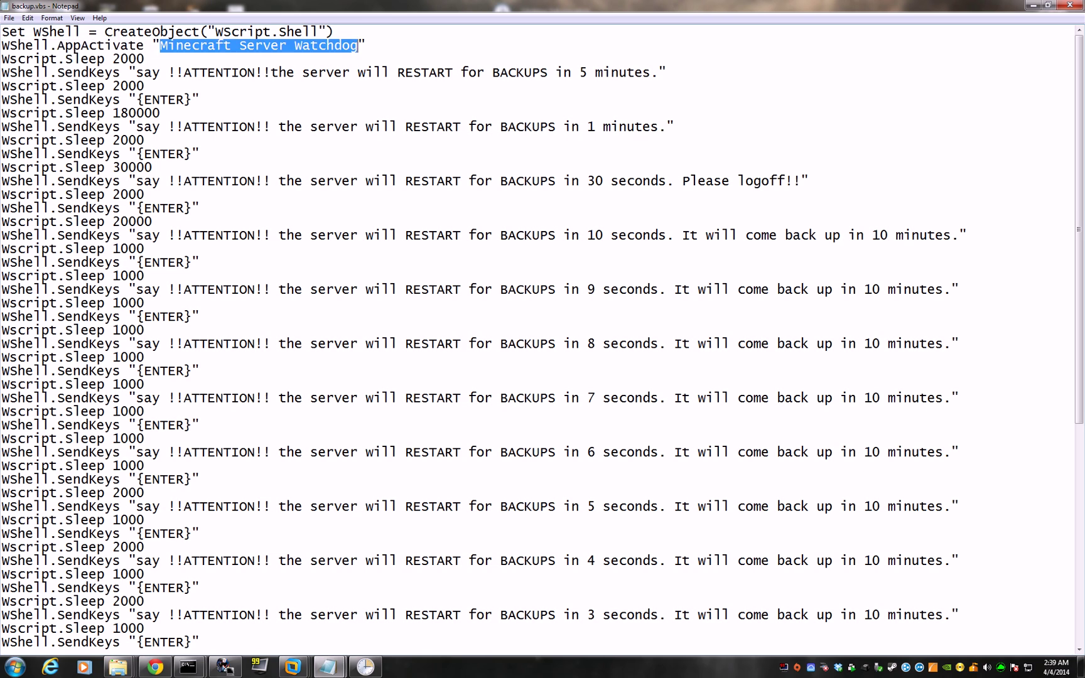
pyautogui.scroll(-6, 543, 339)
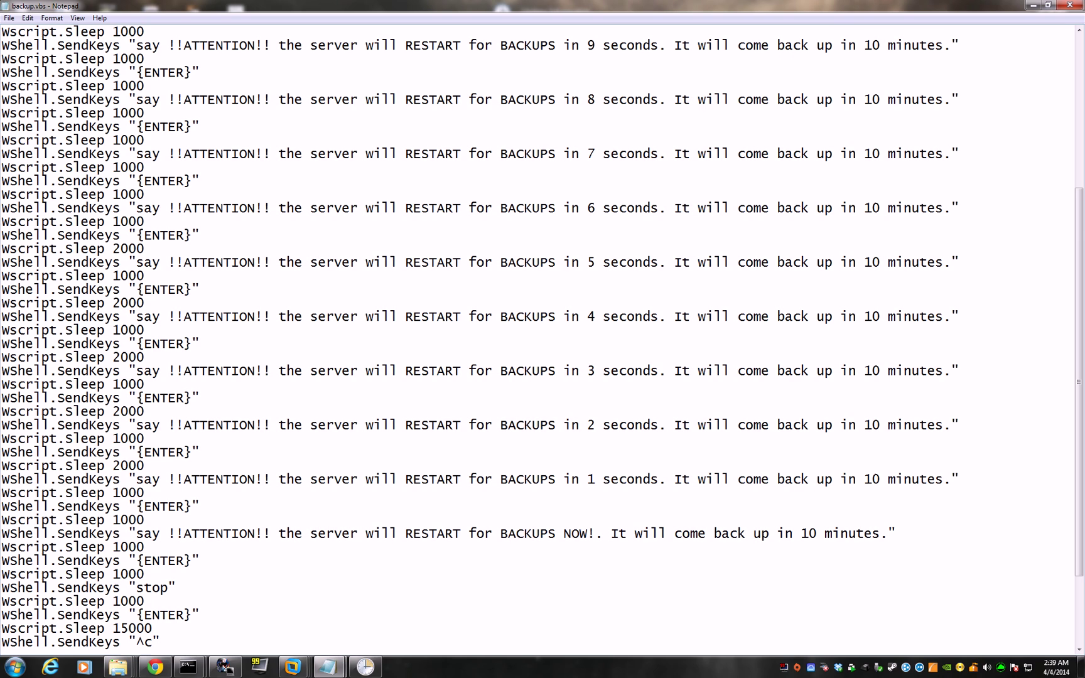
pyautogui.scroll(-3, 542, 339)
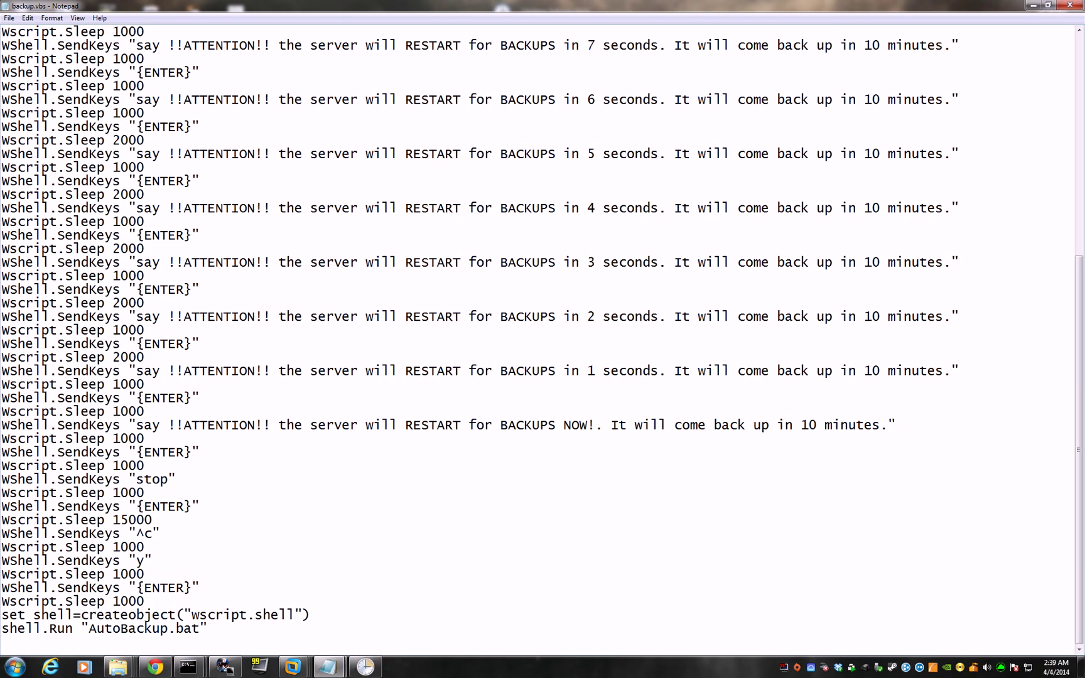
pyautogui.click(1071, 5)
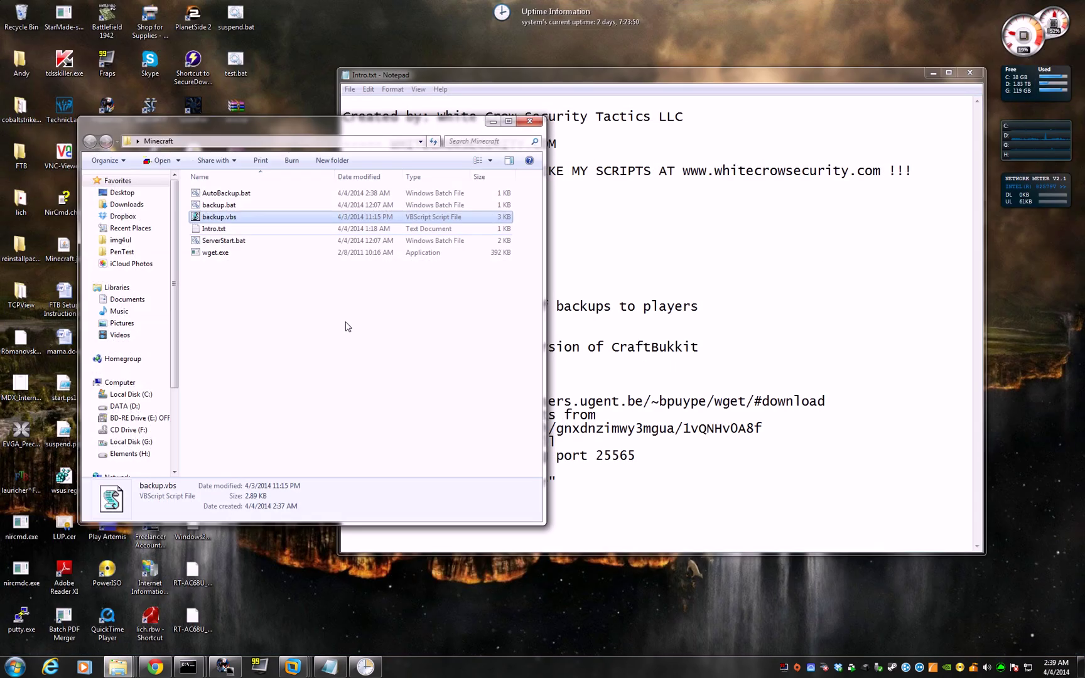
# - Check the Minecraft Server Watchdog window title in ServerStart.bat, then close it
pyautogui.click(235, 244)
pyautogui.rightClick(218, 240)
pyautogui.click(255, 260)
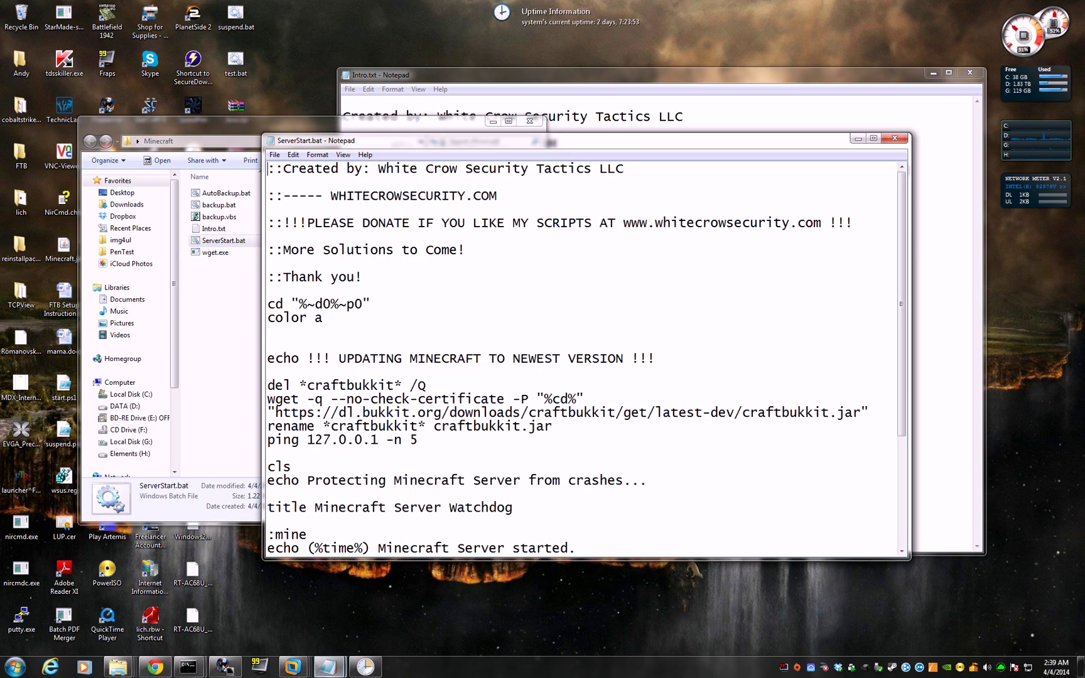
pyautogui.scroll(-4, 584, 358)
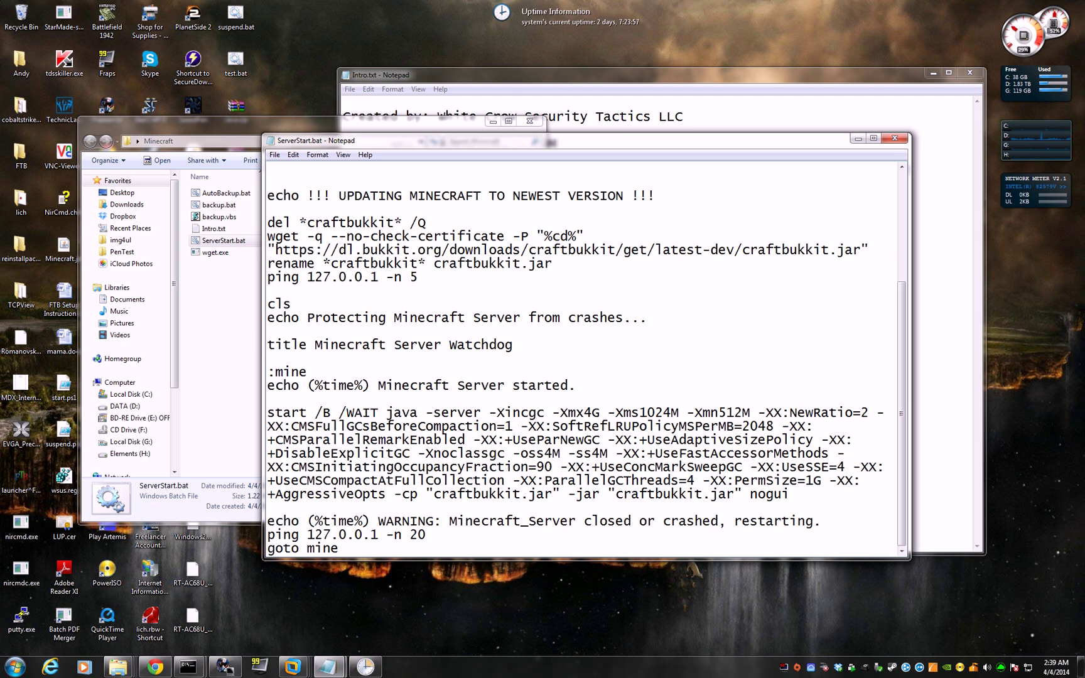
pyautogui.moveTo(314, 344); pyautogui.dragTo(514, 345)
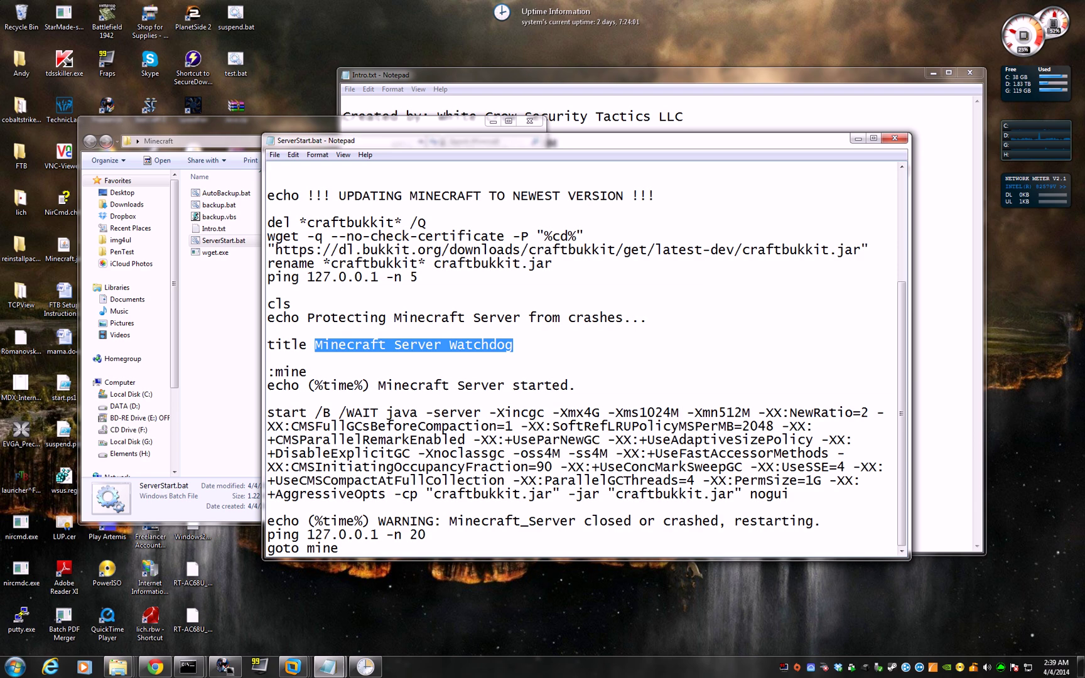
pyautogui.click(894, 137)
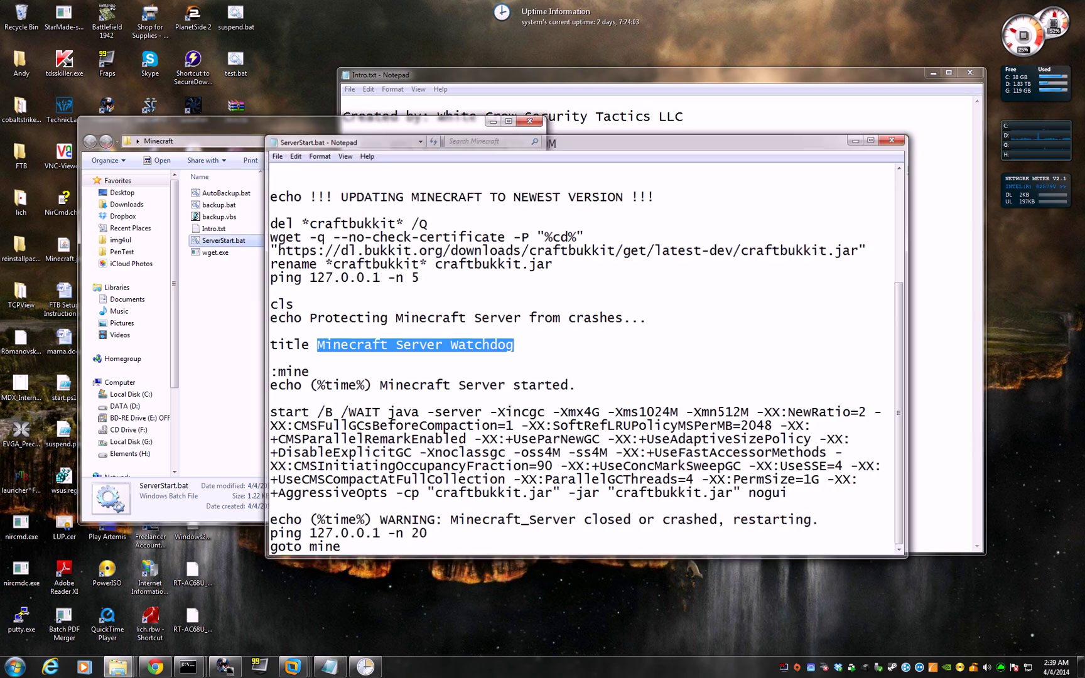
# - Confirm backup.vbs uses the same Minecraft Server Watchdog title in AppActivate, then close it
pyautogui.rightClick(203, 217)
pyautogui.click(226, 234)
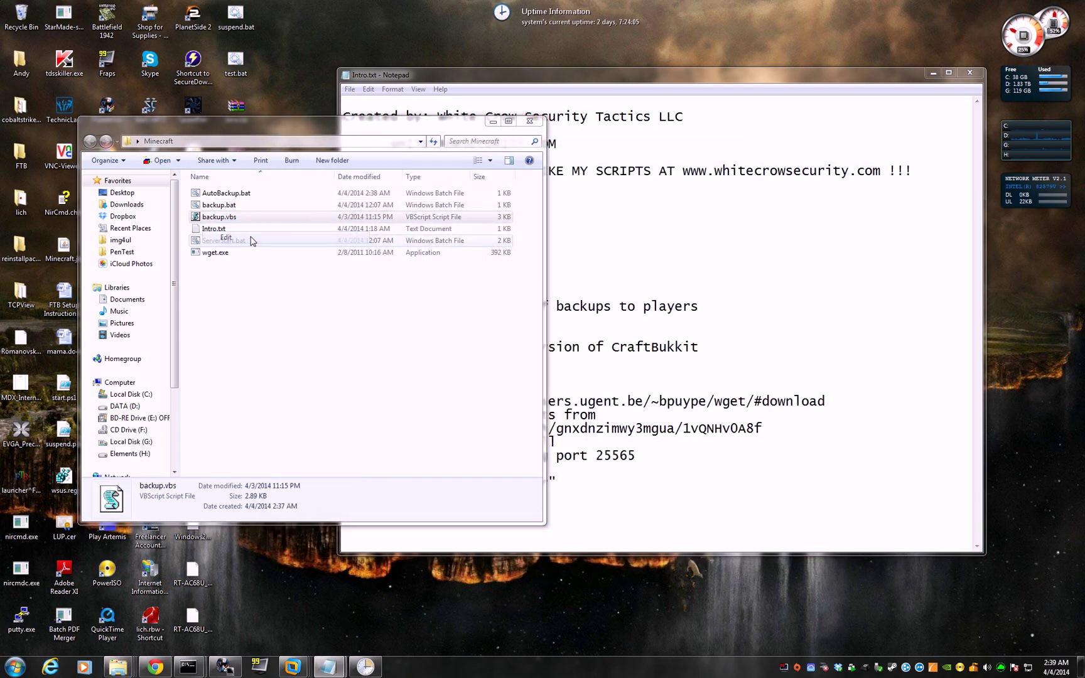
pyautogui.moveTo(426, 182); pyautogui.dragTo(623, 182)
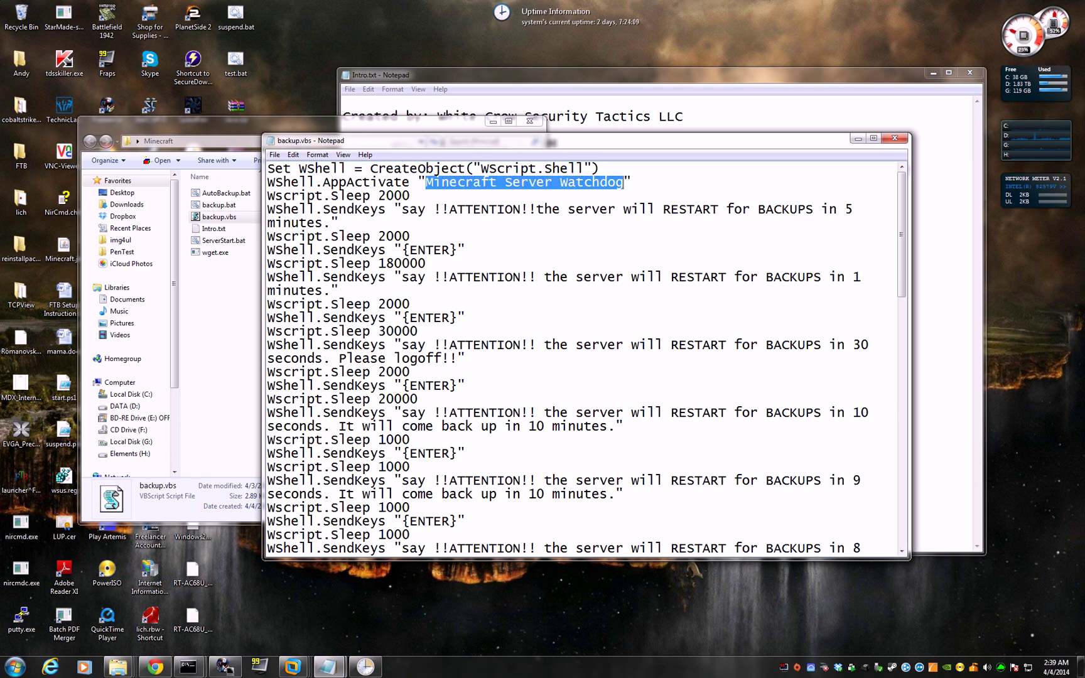
pyautogui.click(894, 138)
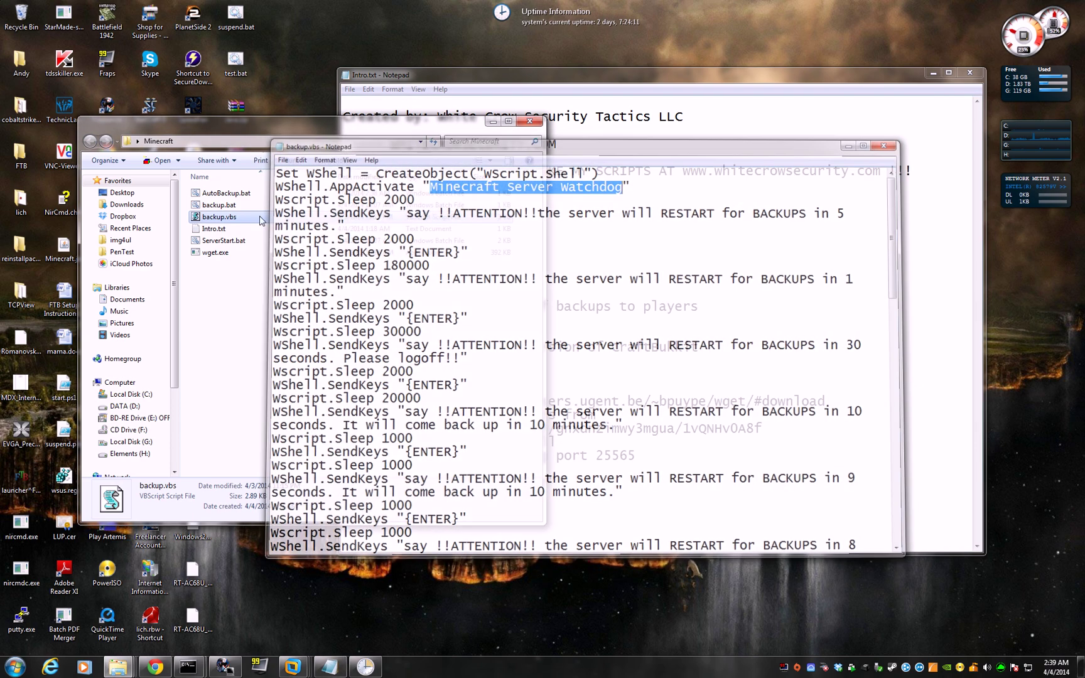
# - Return to Intro.txt and highlight the configure Task Scheduler setup step
pyautogui.click(192, 250)
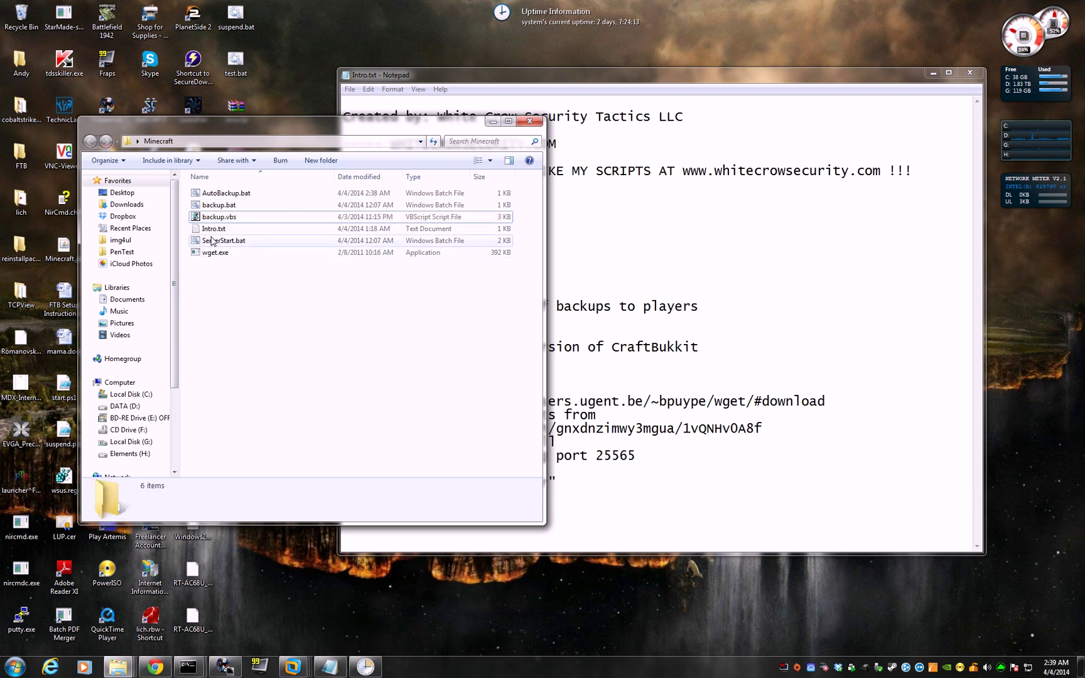
pyautogui.click(217, 241)
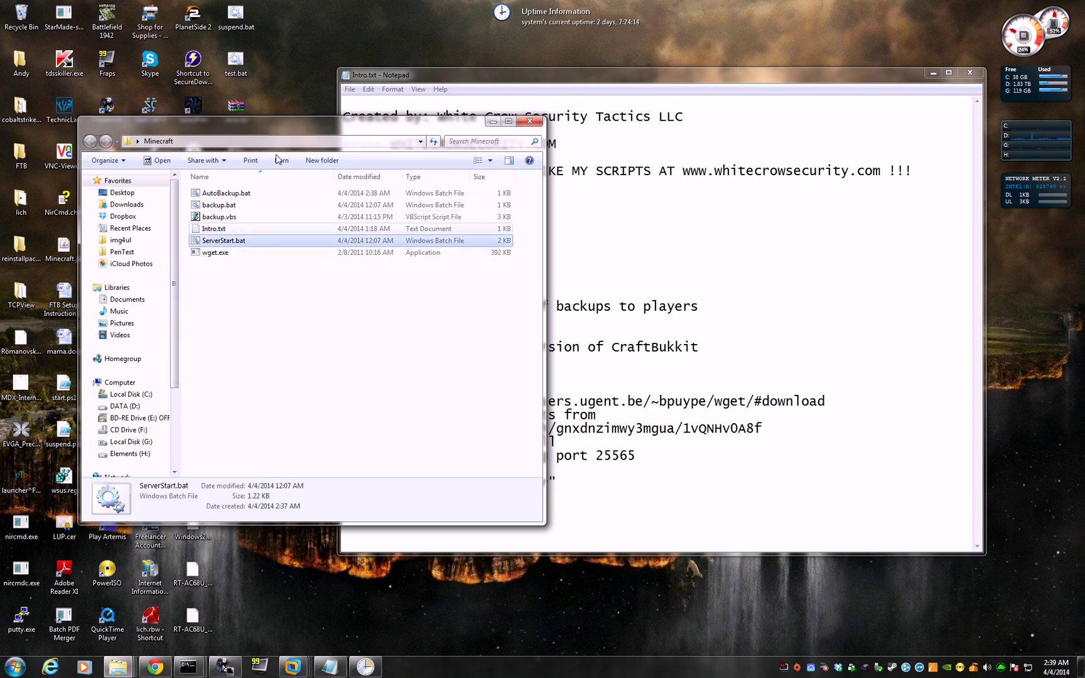
pyautogui.click(631, 99)
pyautogui.moveTo(350, 482); pyautogui.dragTo(557, 482)
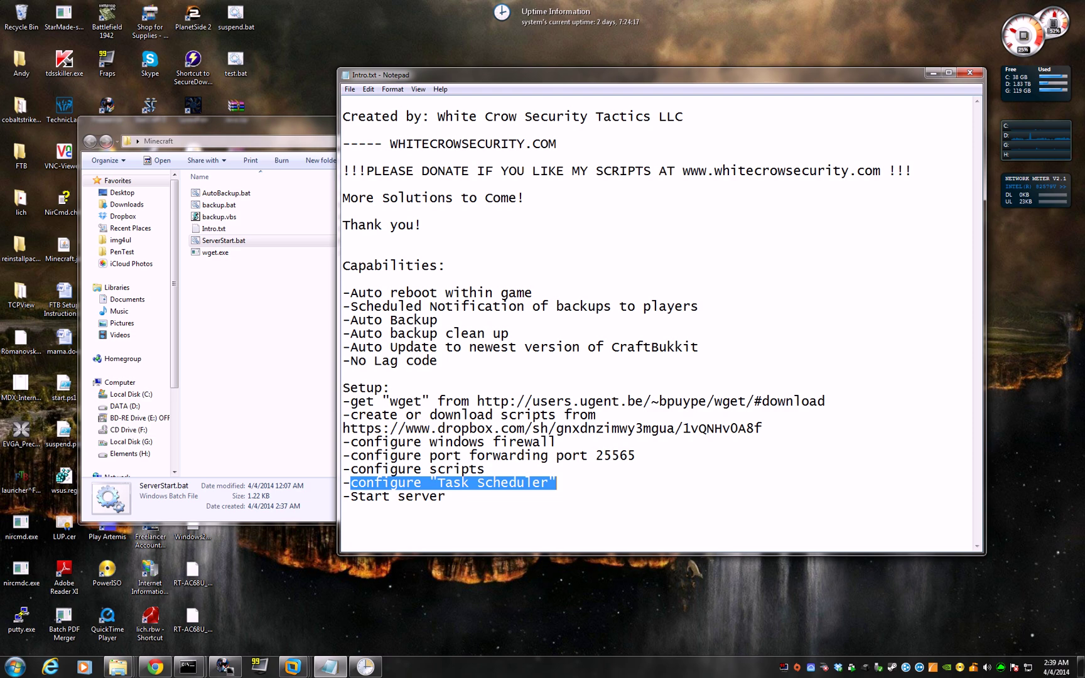
# - Close the running Task Scheduler and relaunch it from Accessories > System Tools
pyautogui.click(378, 662)
pyautogui.click(495, 103)
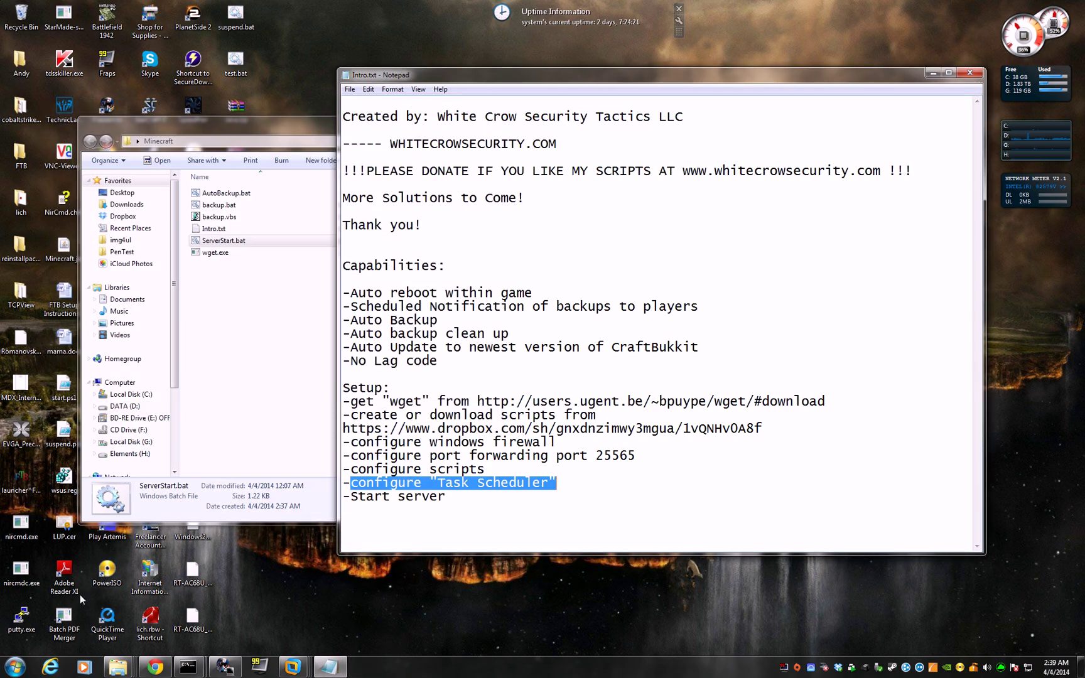
pyautogui.click(18, 668)
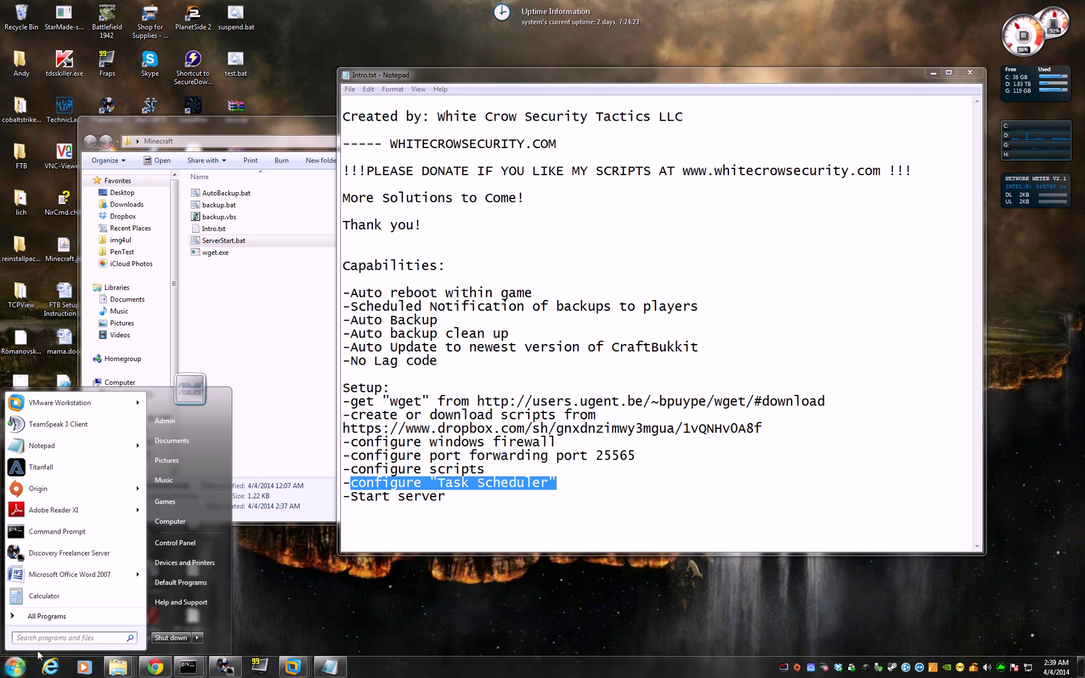
pyautogui.click(54, 618)
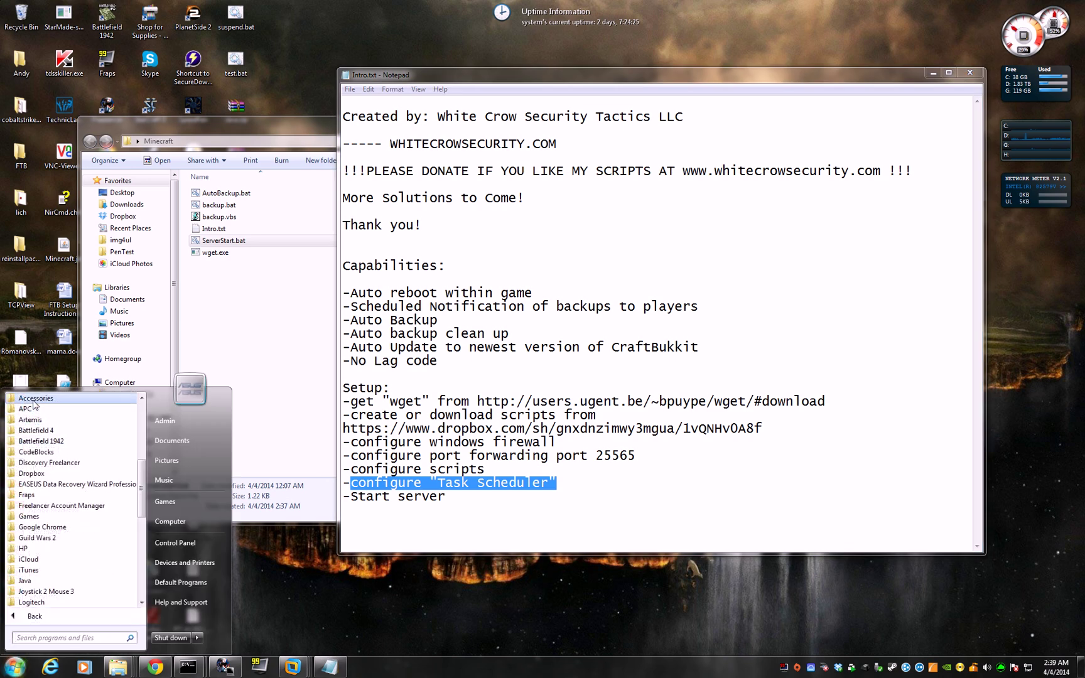
pyautogui.click(44, 405)
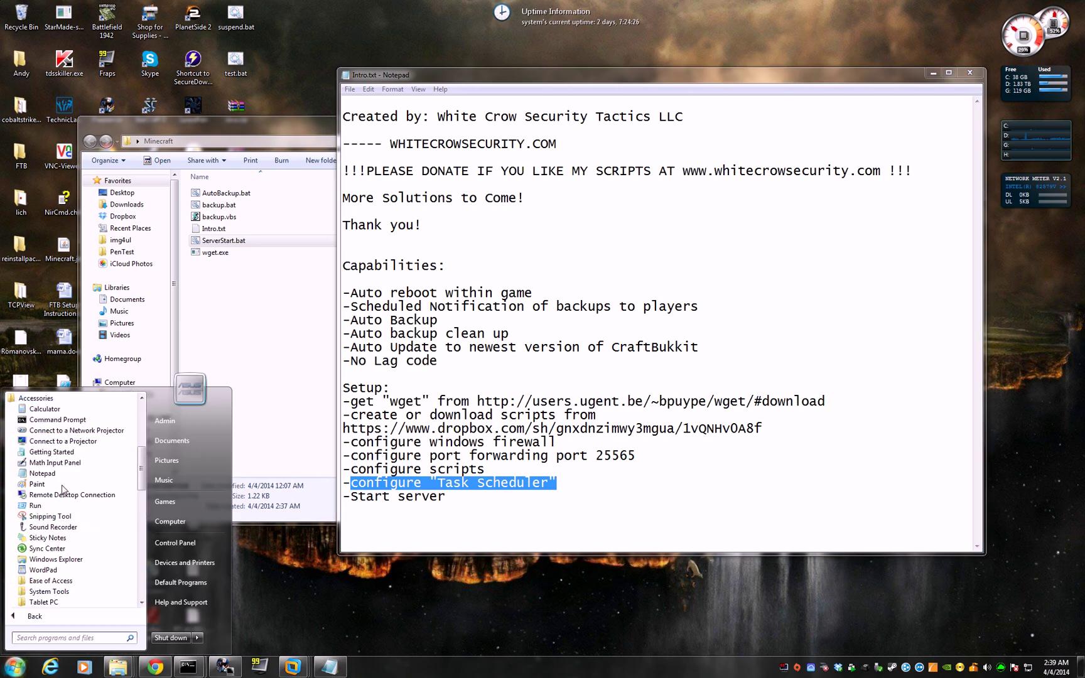
pyautogui.click(50, 594)
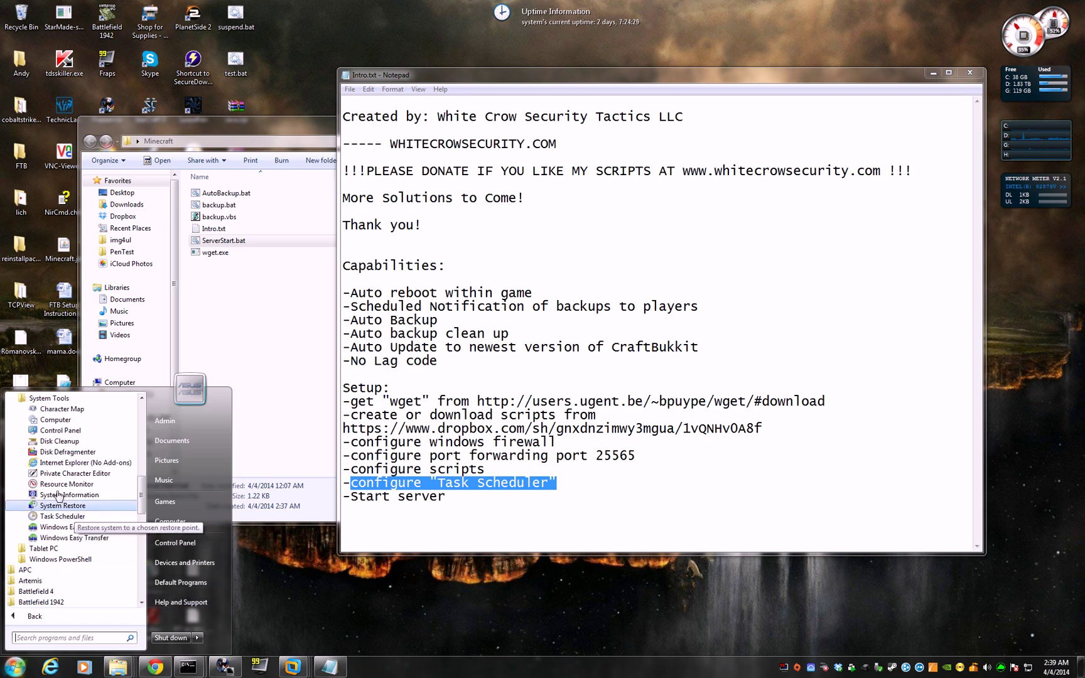
pyautogui.click(68, 516)
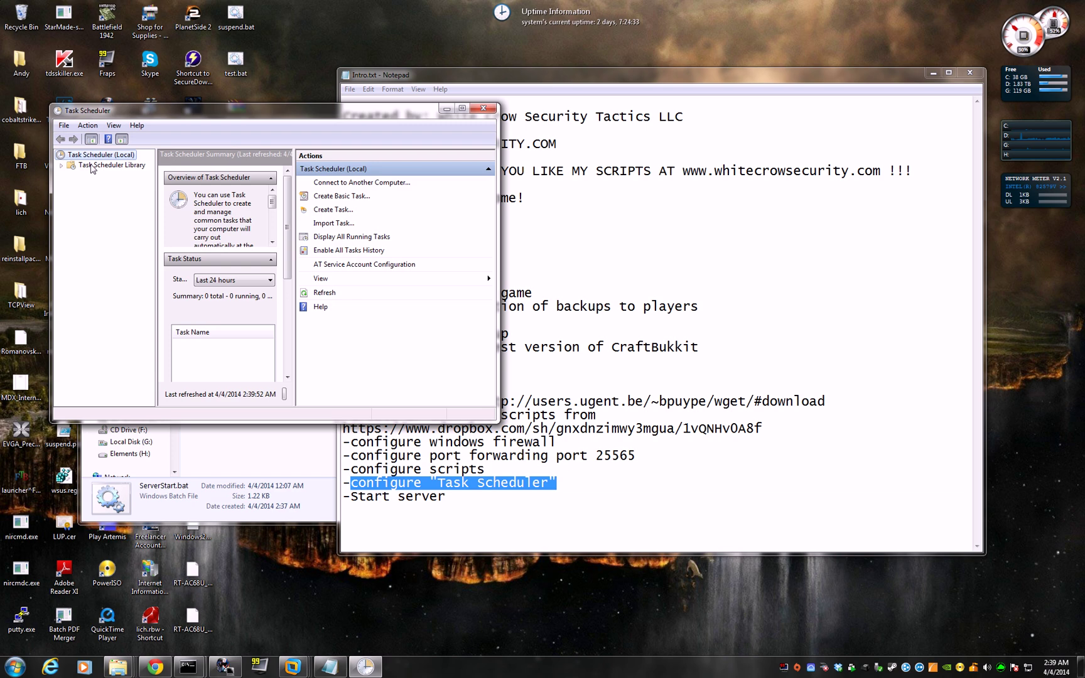
# - Show the Task Scheduler Library maximized with a widened Name column, and select Minecraft Server
pyautogui.click(95, 166)
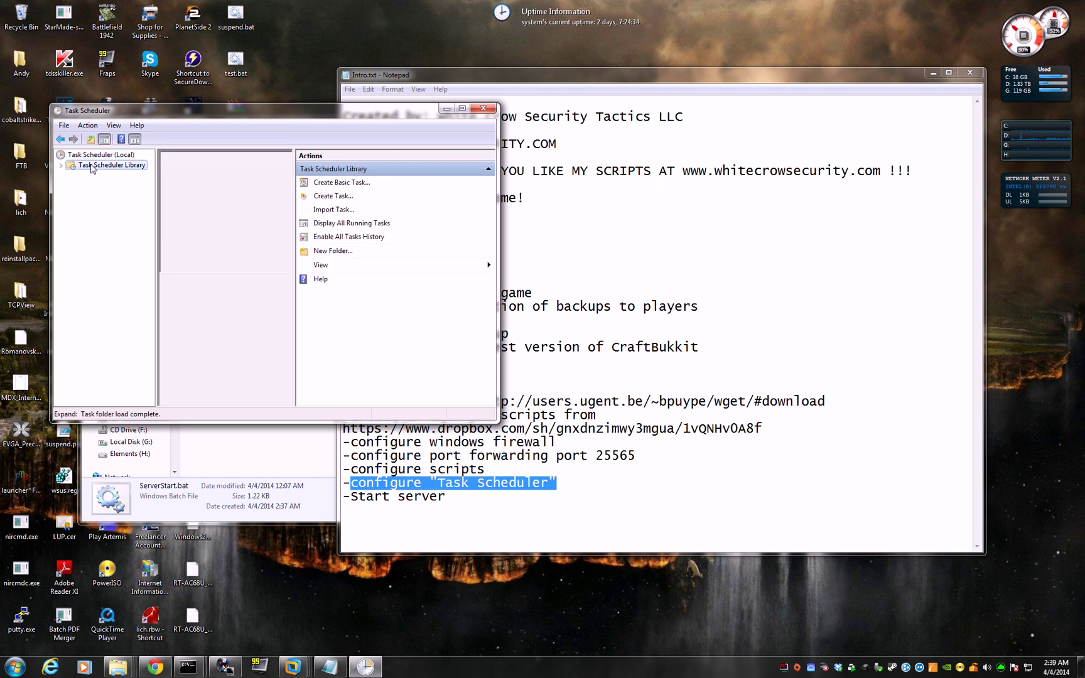
pyautogui.click(462, 108)
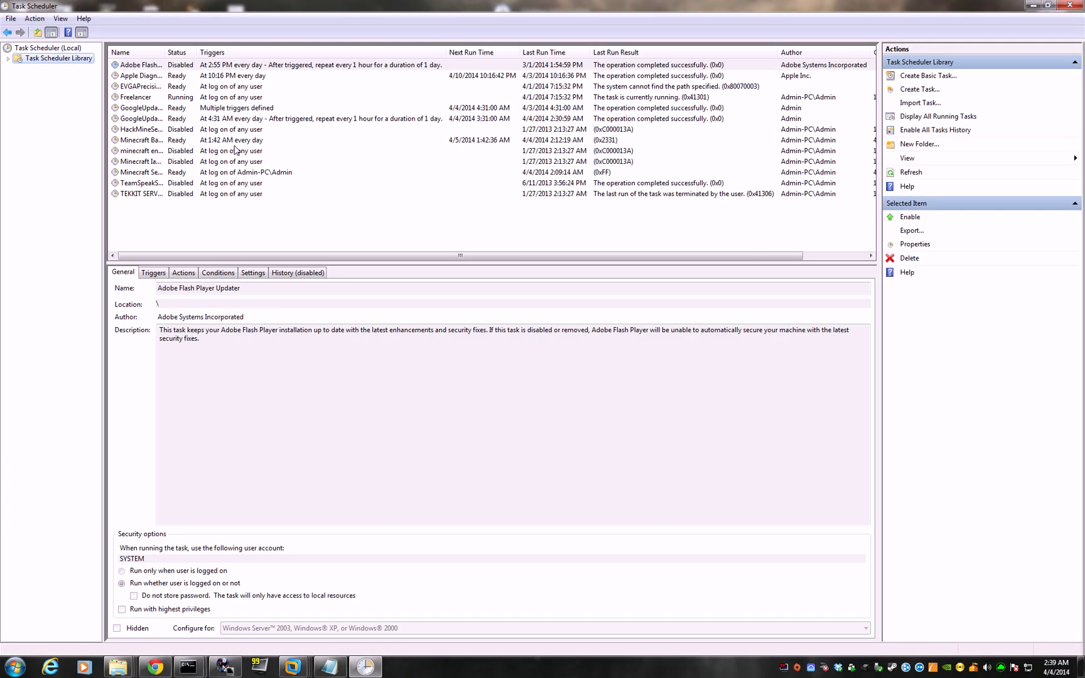
pyautogui.doubleClick(165, 52)
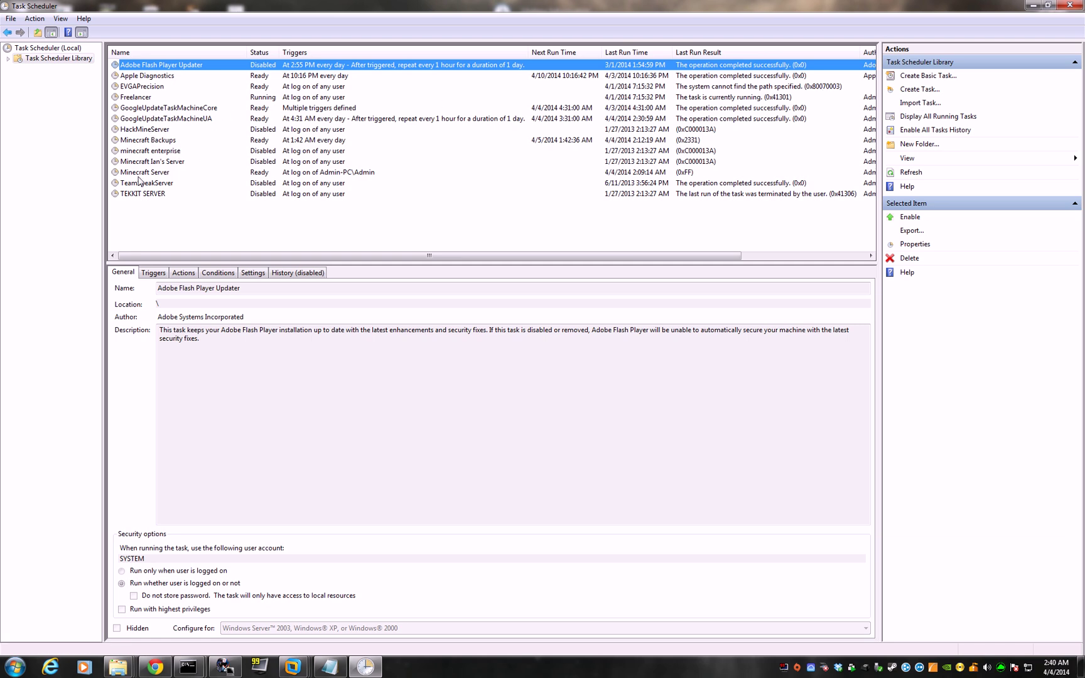
pyautogui.click(914, 90)
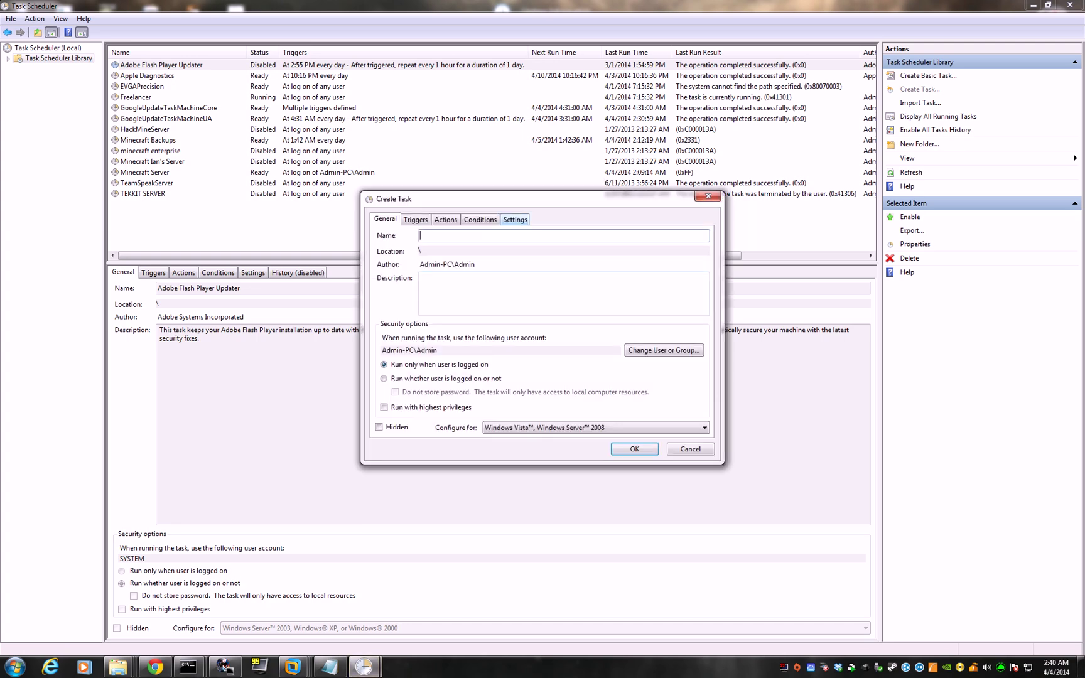
pyautogui.click(707, 196)
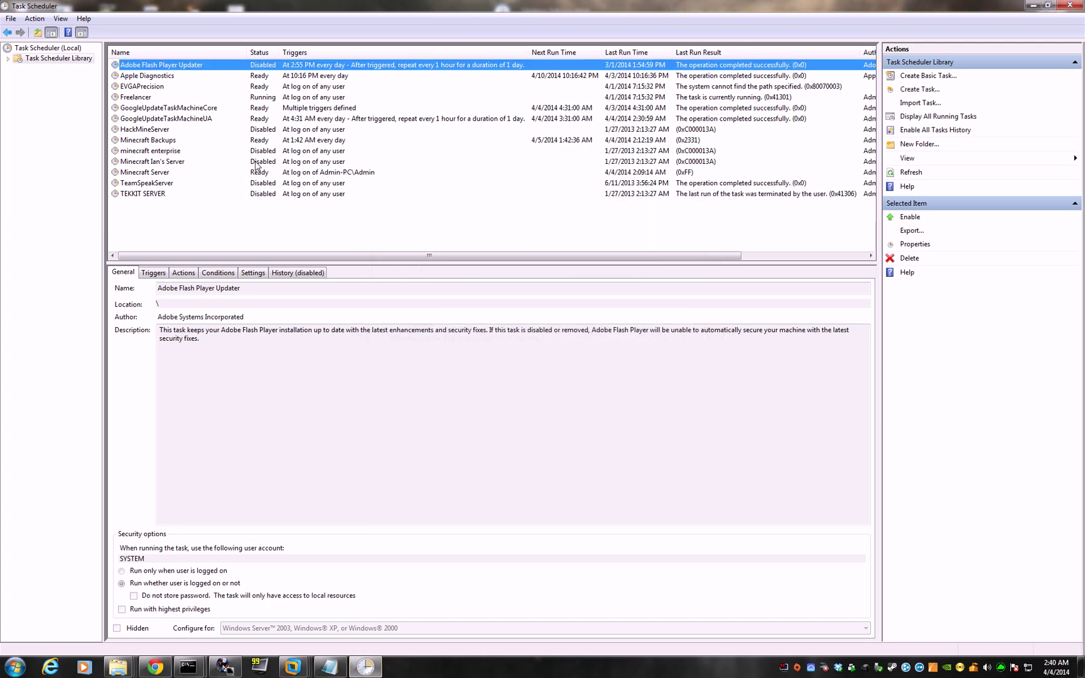
pyautogui.click(151, 174)
# - Open Minecraft Server's properties and keep the General tab configured for Windows 7
pyautogui.doubleClick(151, 174)
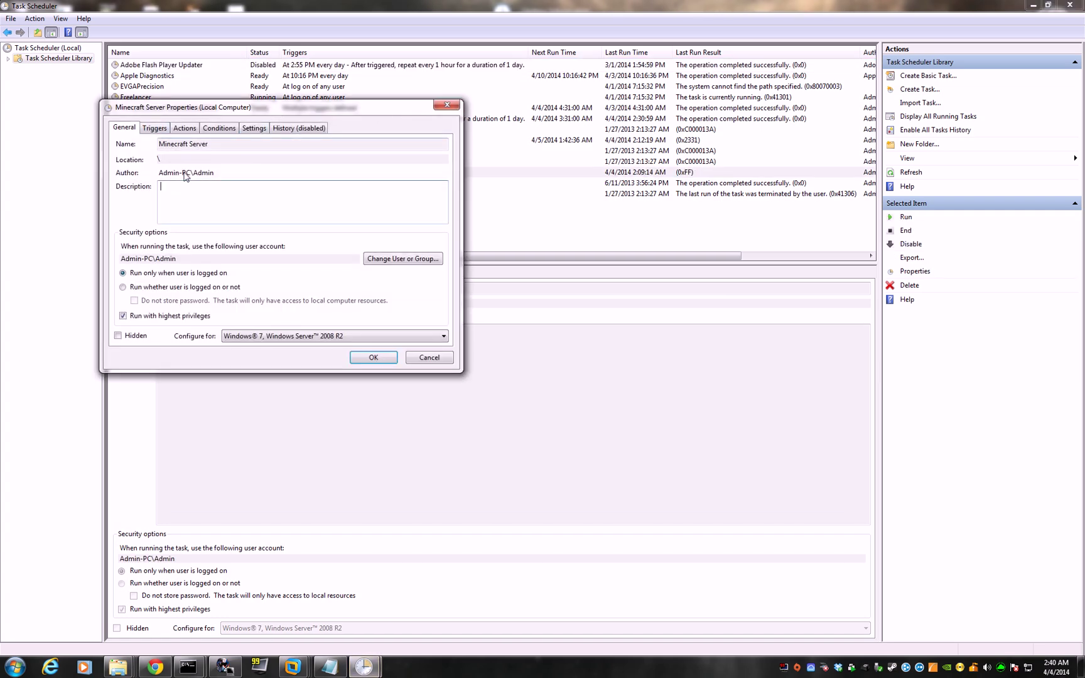
pyautogui.hotkey('shift', 'Home')
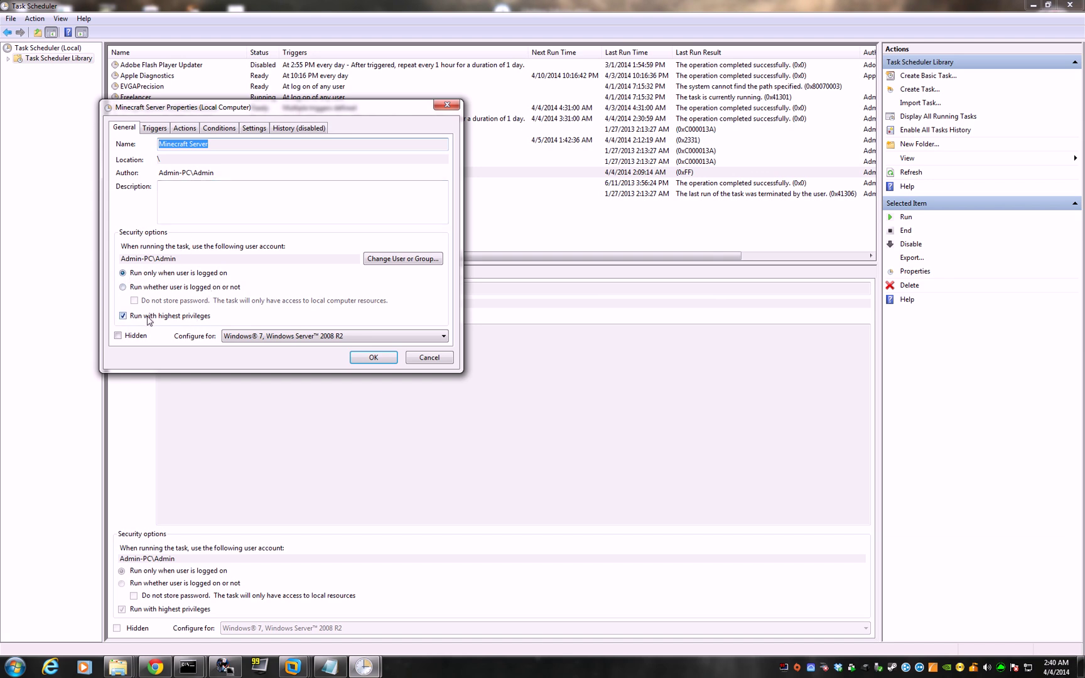
pyautogui.click(261, 340)
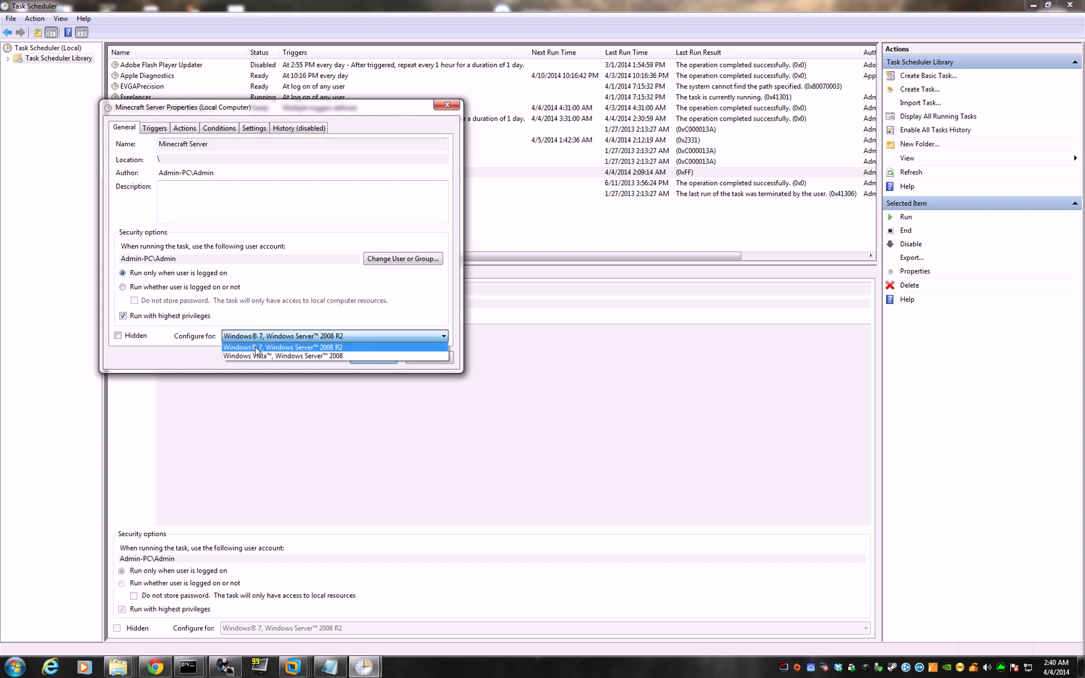
pyautogui.click(277, 293)
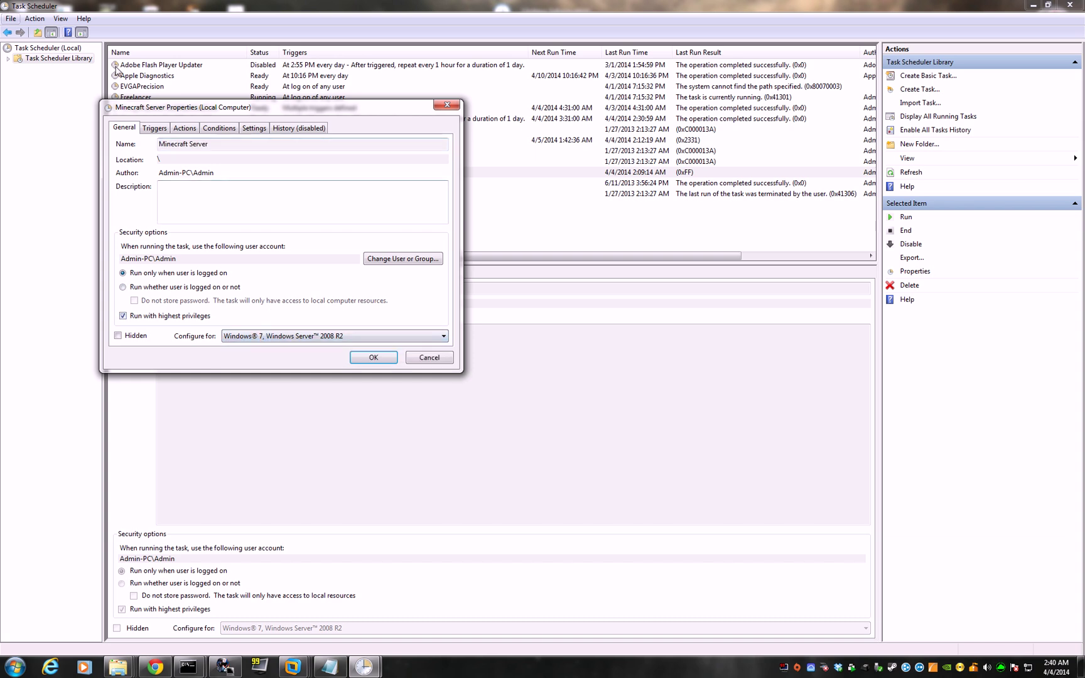
# - Confirm the task's trigger stays At log on, leaving it unchanged
pyautogui.click(157, 130)
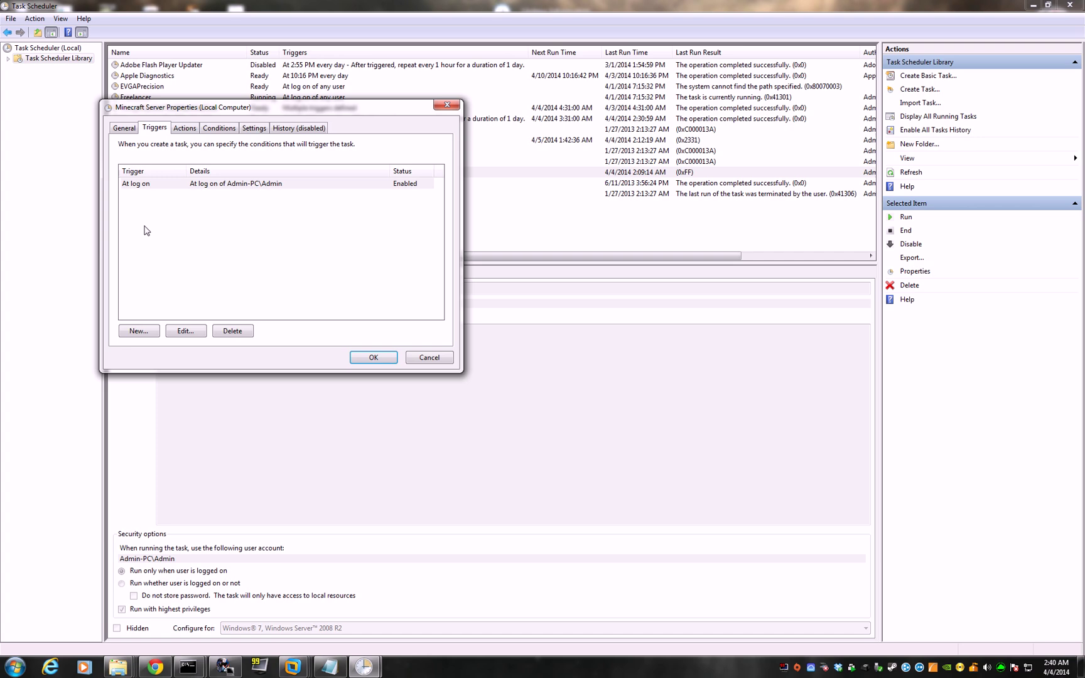
pyautogui.click(138, 331)
pyautogui.click(694, 187)
pyautogui.doubleClick(173, 183)
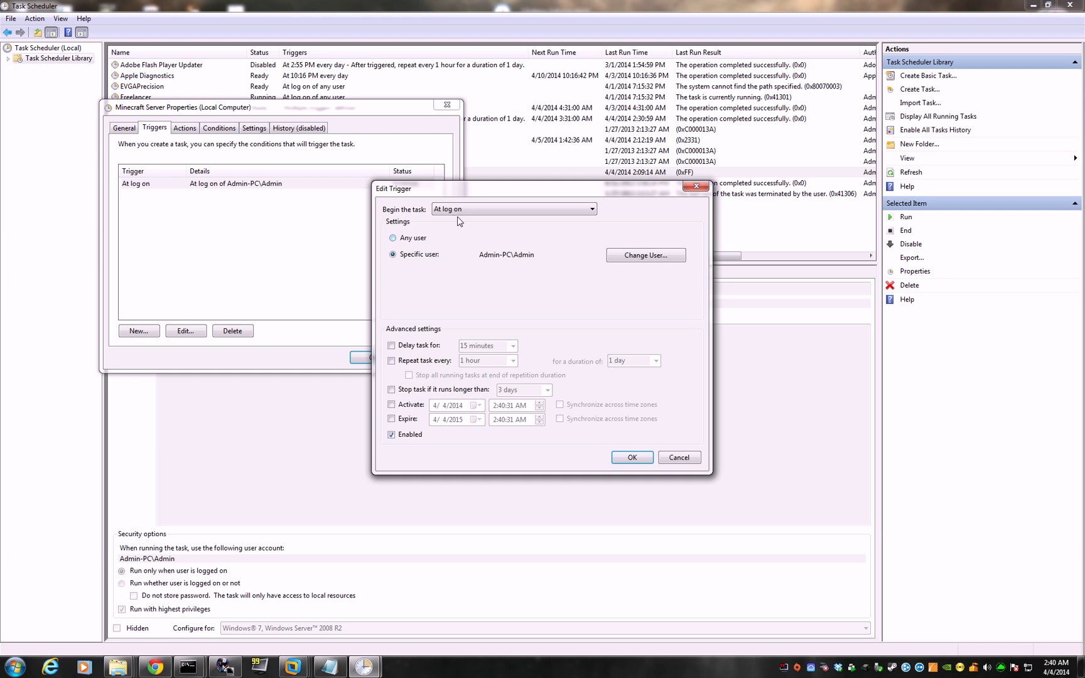
pyautogui.click(539, 209)
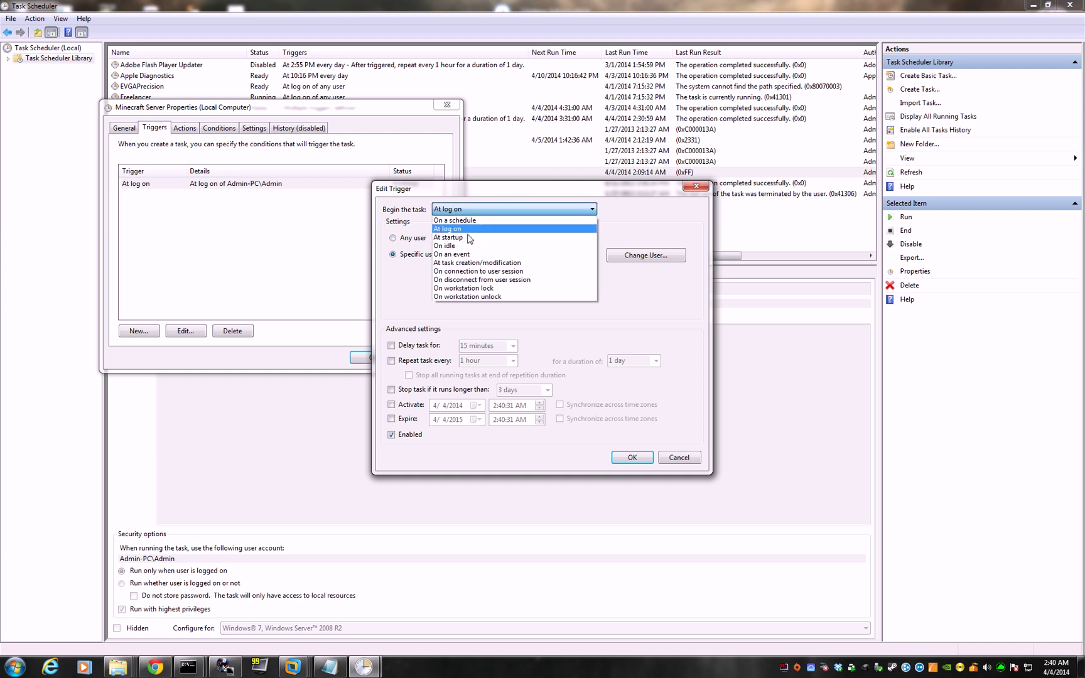
pyautogui.click(392, 223)
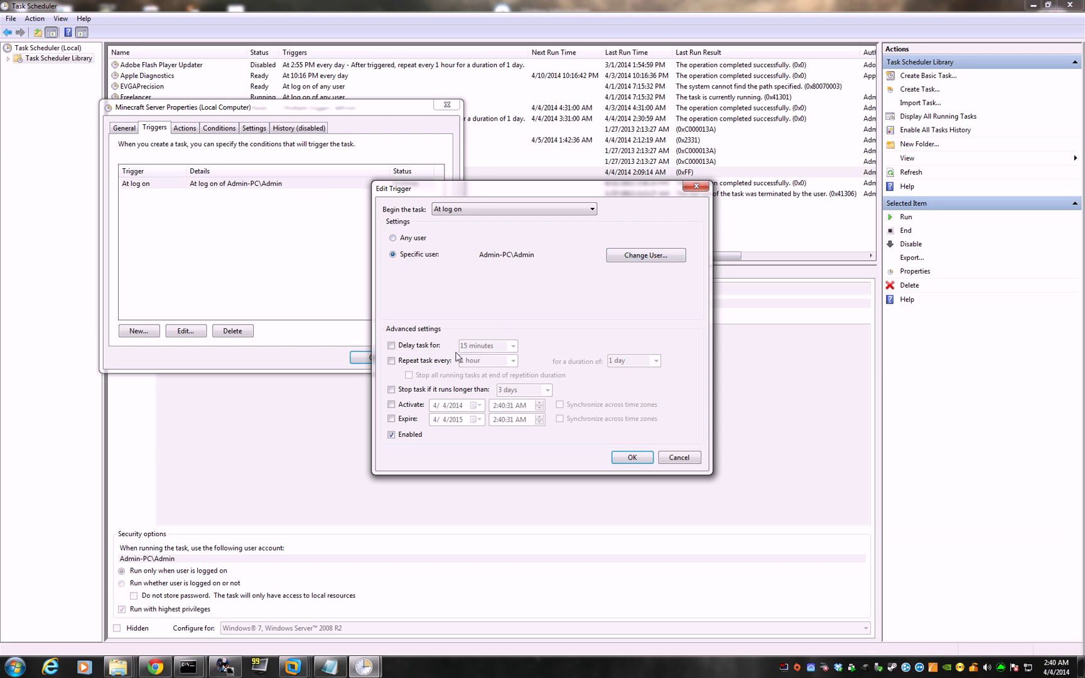
pyautogui.click(632, 457)
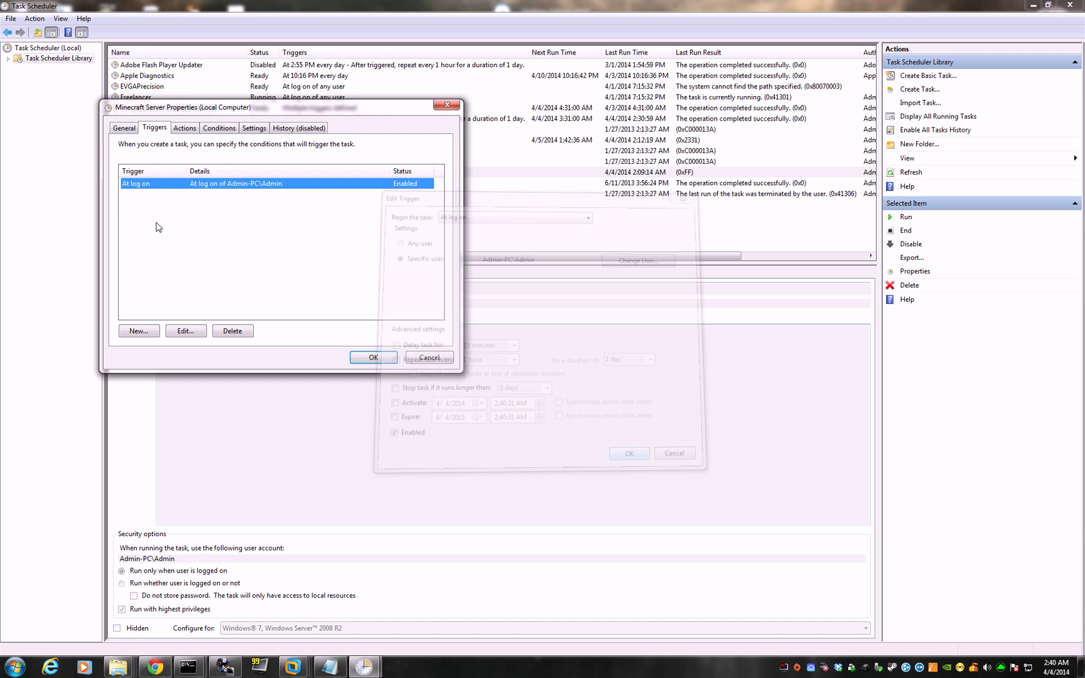
pyautogui.click(183, 128)
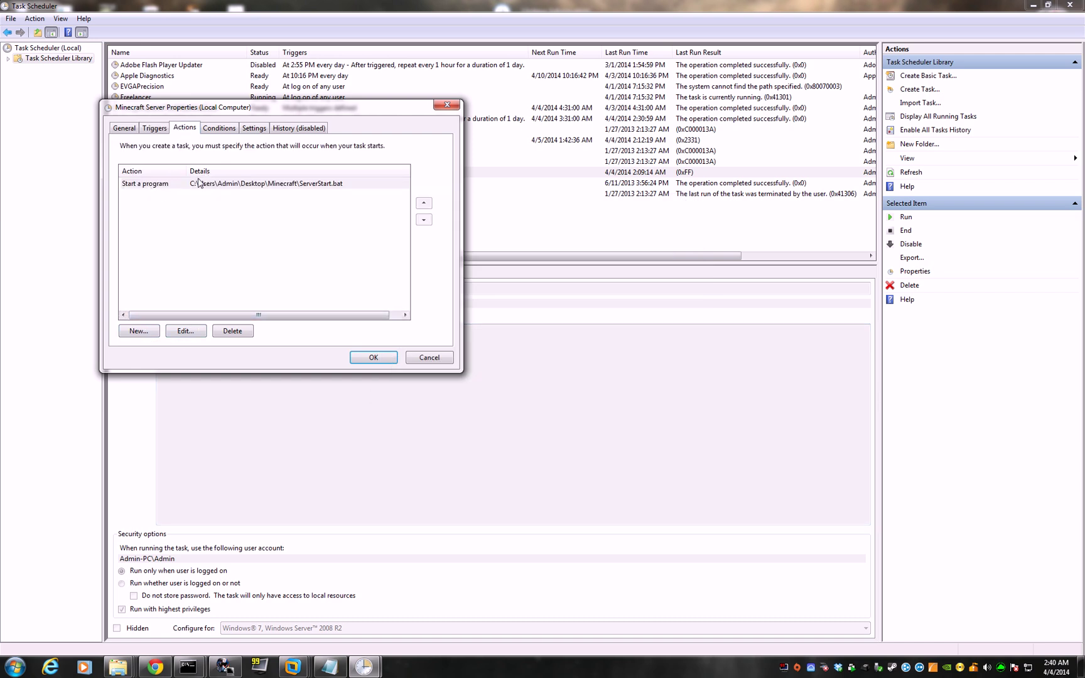
# - Review the ServerStart.bat action, copying its Minecraft folder path and checking the Start in folder
pyautogui.click(134, 330)
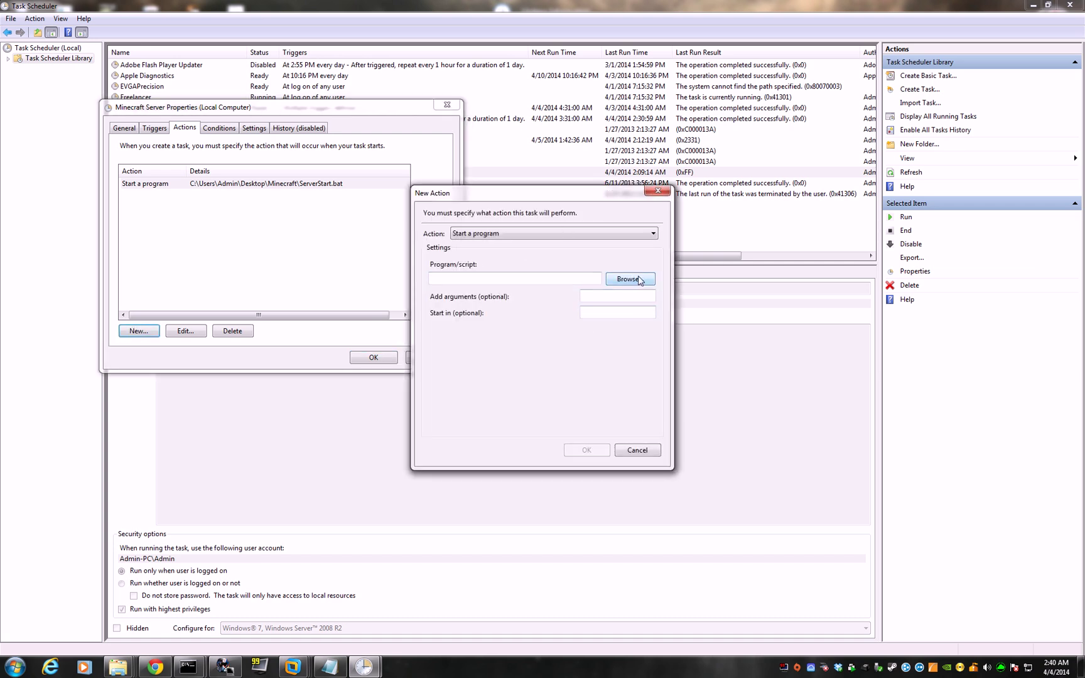
pyautogui.click(658, 191)
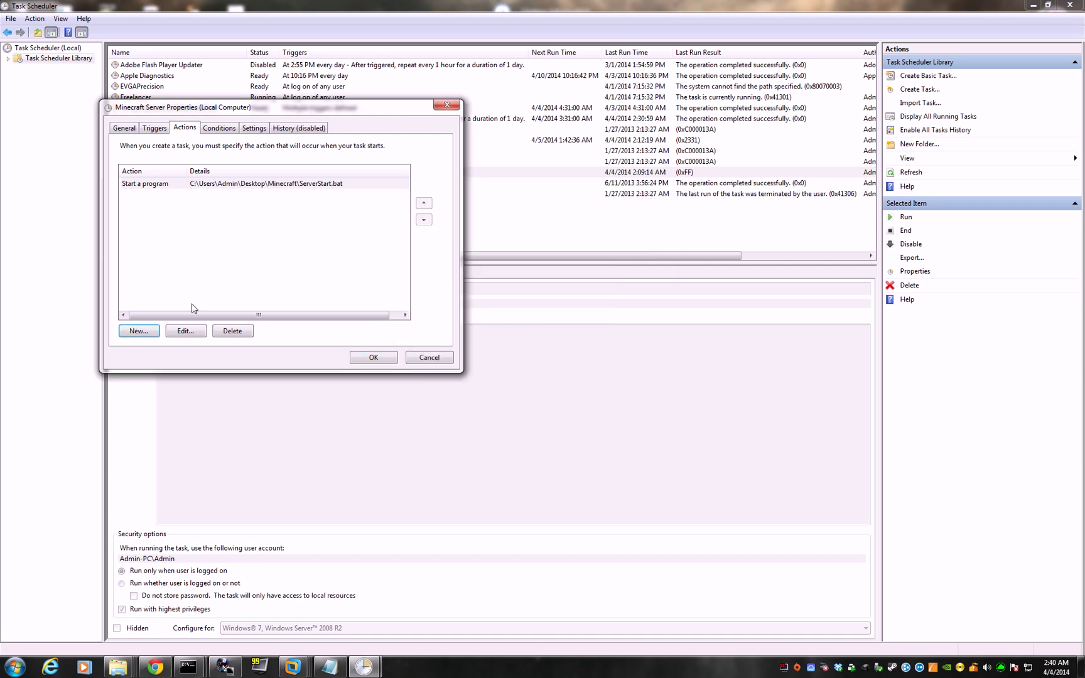
pyautogui.doubleClick(185, 185)
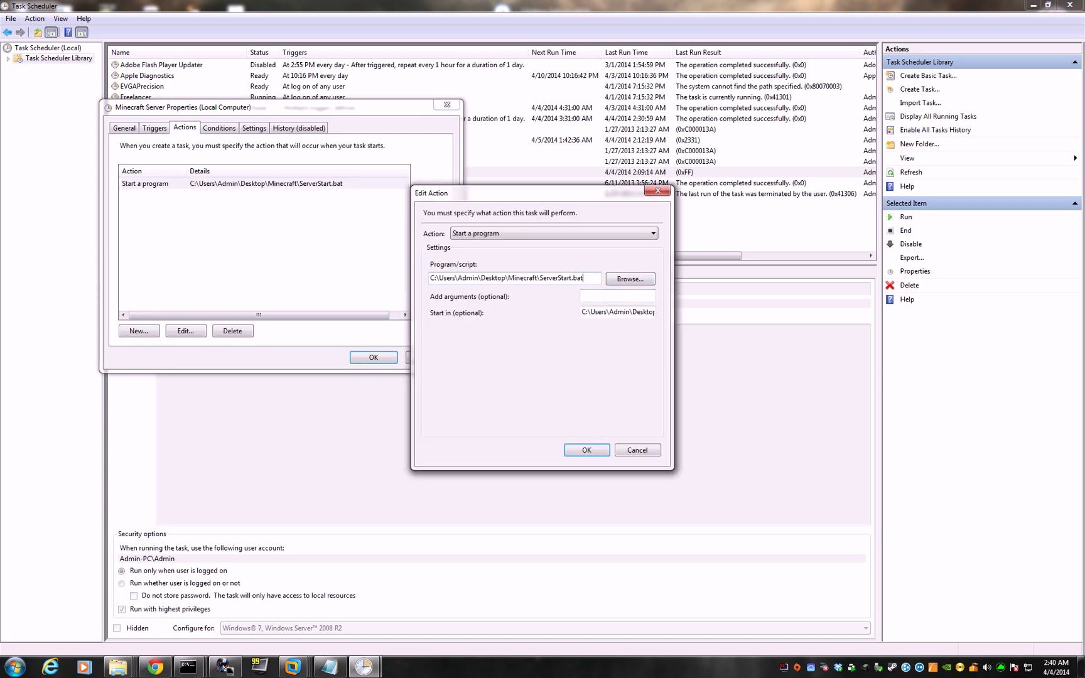
pyautogui.hotkey('shift', 'Left')
pyautogui.hotkey('shift', 'Left')
pyautogui.hotkey('shift', 'Left')
pyautogui.hotkey('shift', 'Left')
pyautogui.hotkey('shift', 'Left')
pyautogui.hotkey('shift', 'Left')
pyautogui.hotkey('shift', 'Left')
pyautogui.hotkey('shift', 'Left')
pyautogui.hotkey('shift', 'Left')
pyautogui.hotkey('shift', 'Left')
pyautogui.hotkey('shift', 'Left')
pyautogui.hotkey('shift', 'Left')
pyautogui.hotkey('shift', 'Left')
pyautogui.hotkey('shift', 'Left')
pyautogui.hotkey('shift', 'Left')
pyautogui.click(648, 280)
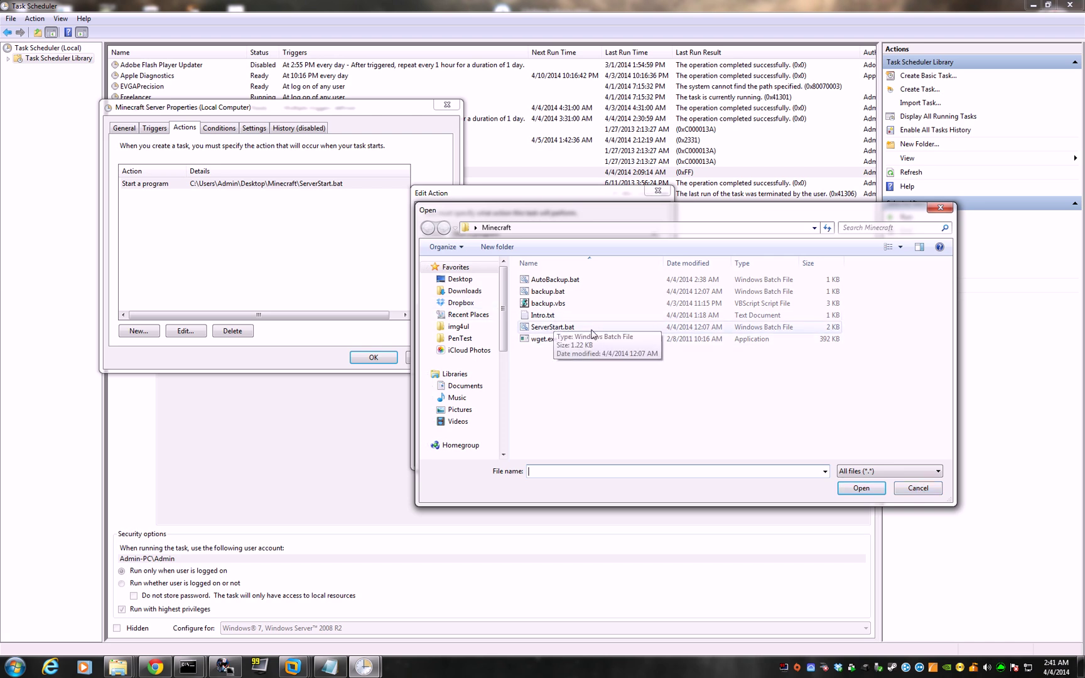
pyautogui.click(917, 490)
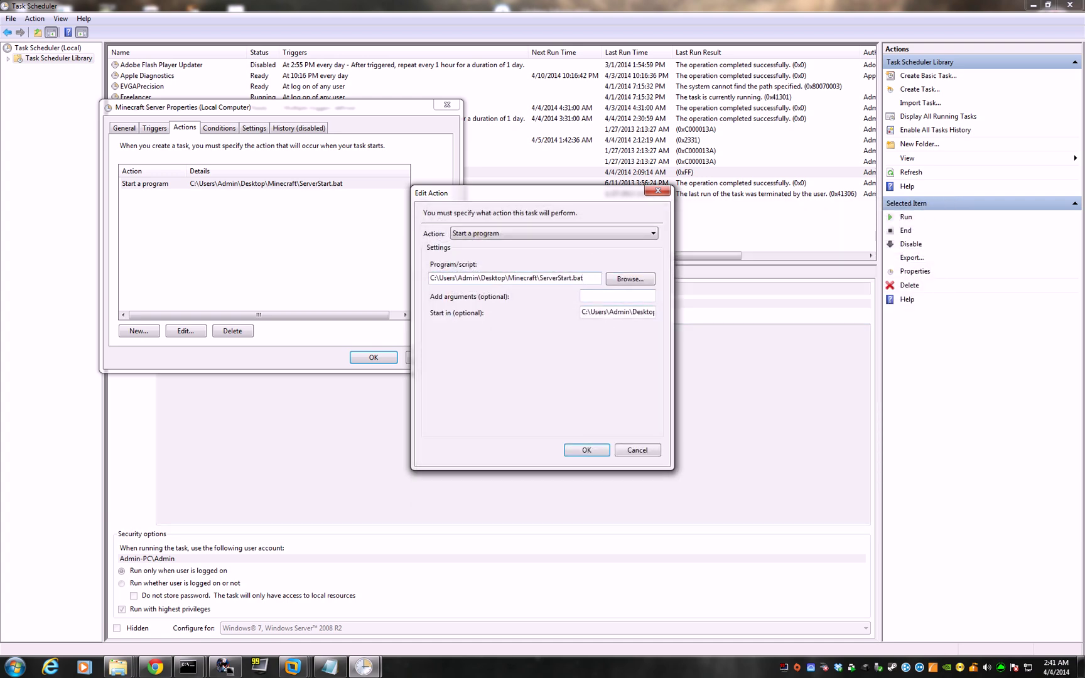
pyautogui.moveTo(540, 277); pyautogui.dragTo(430, 277)
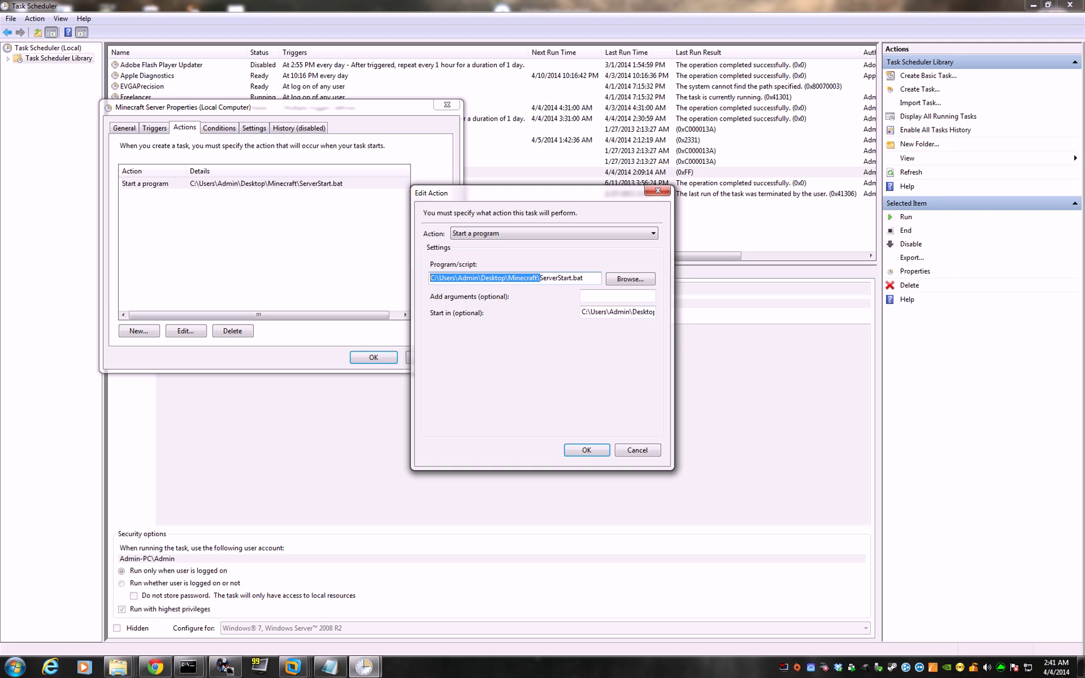
pyautogui.rightClick(448, 278)
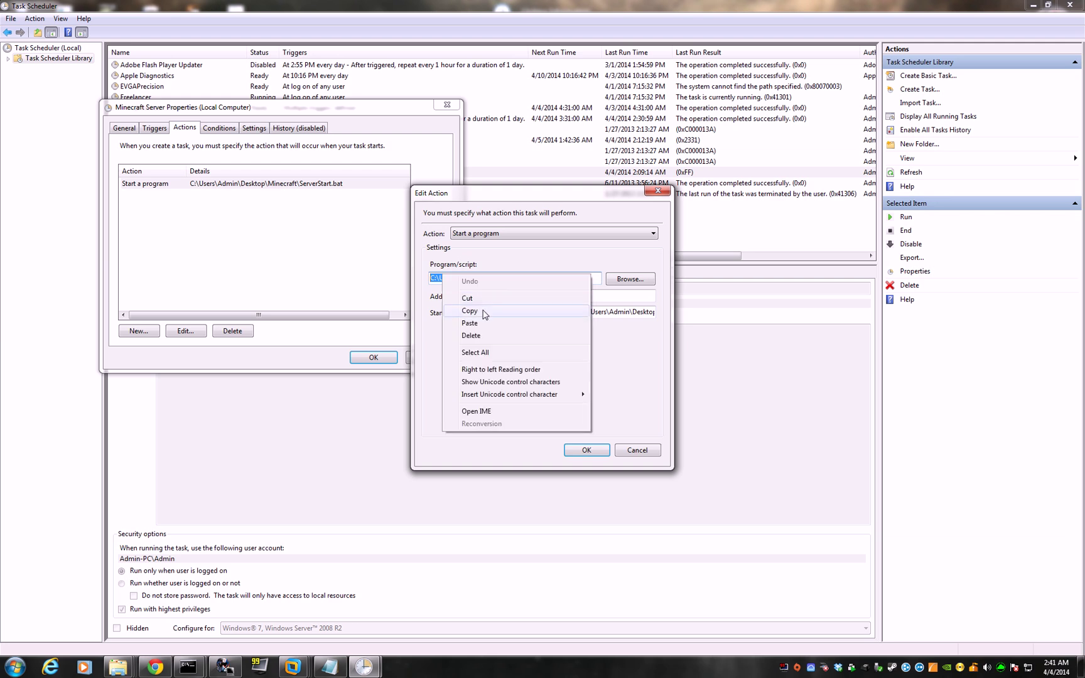
pyautogui.click(485, 311)
pyautogui.moveTo(583, 312); pyautogui.dragTo(709, 326)
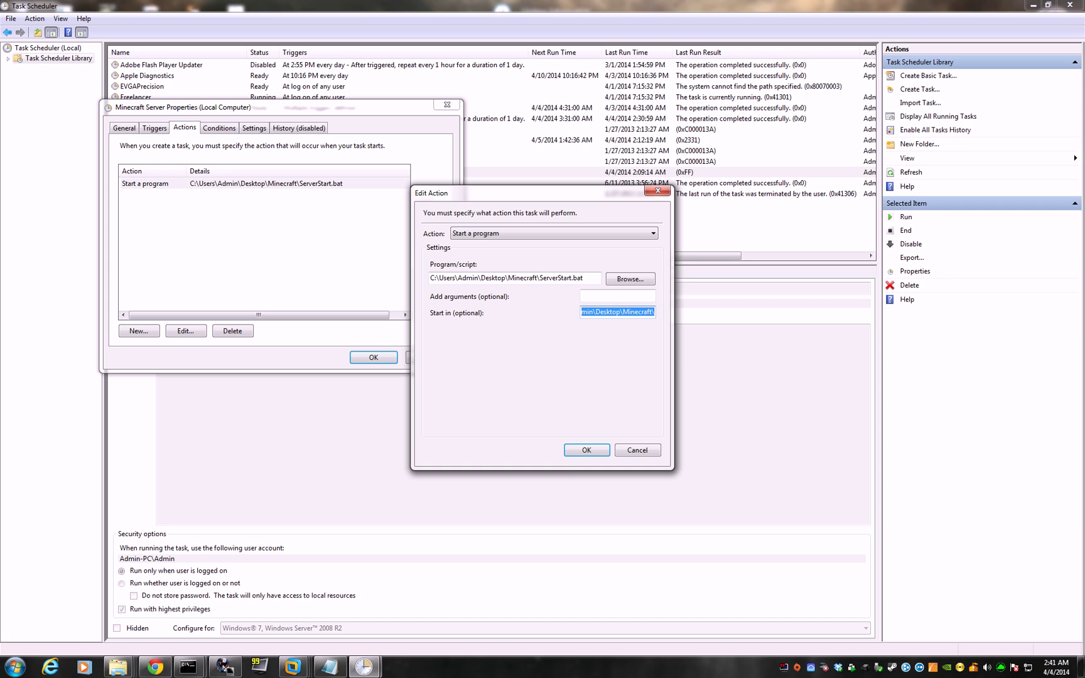
pyautogui.click(638, 451)
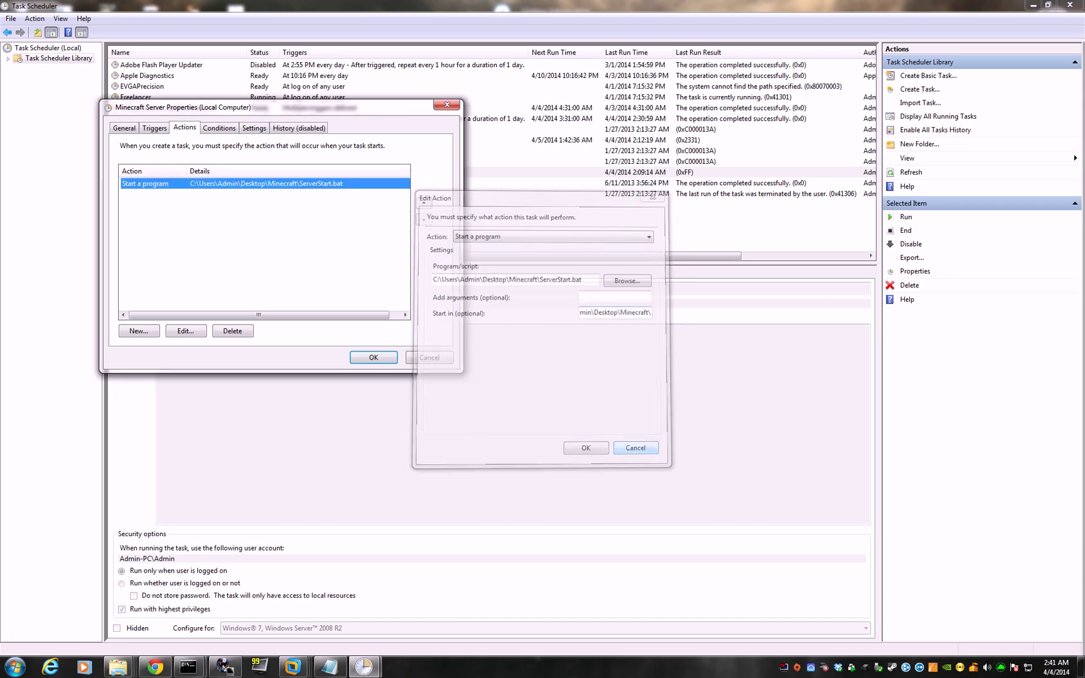
# - Review the Conditions, Settings and History tabs, then close the properties with OK
pyautogui.click(214, 128)
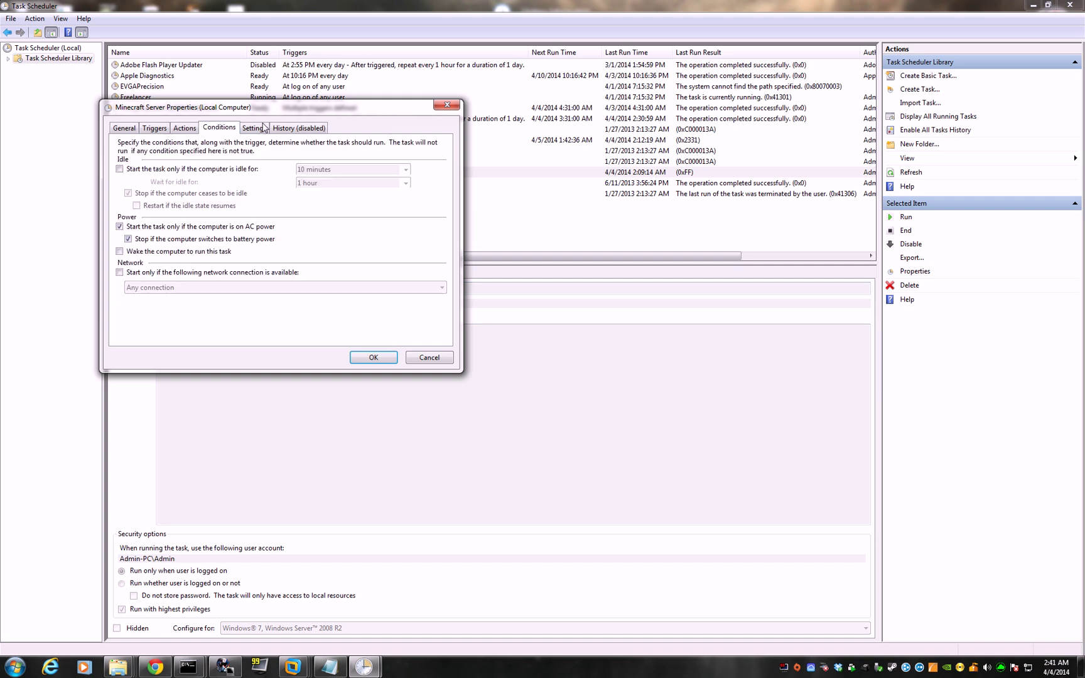
pyautogui.click(261, 128)
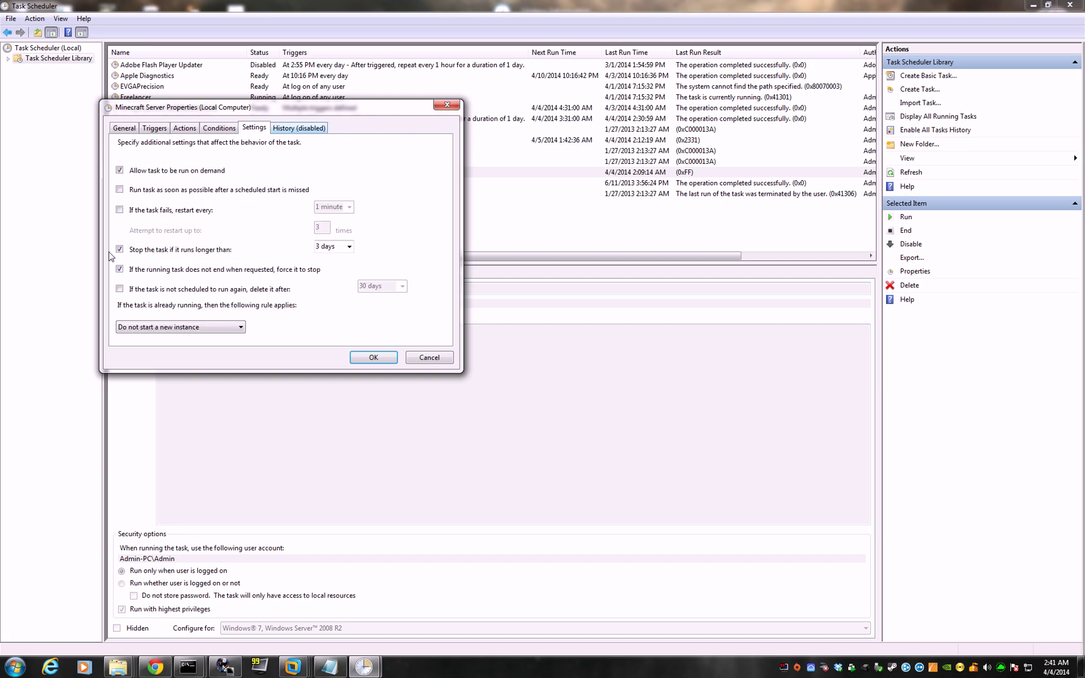
pyautogui.click(293, 128)
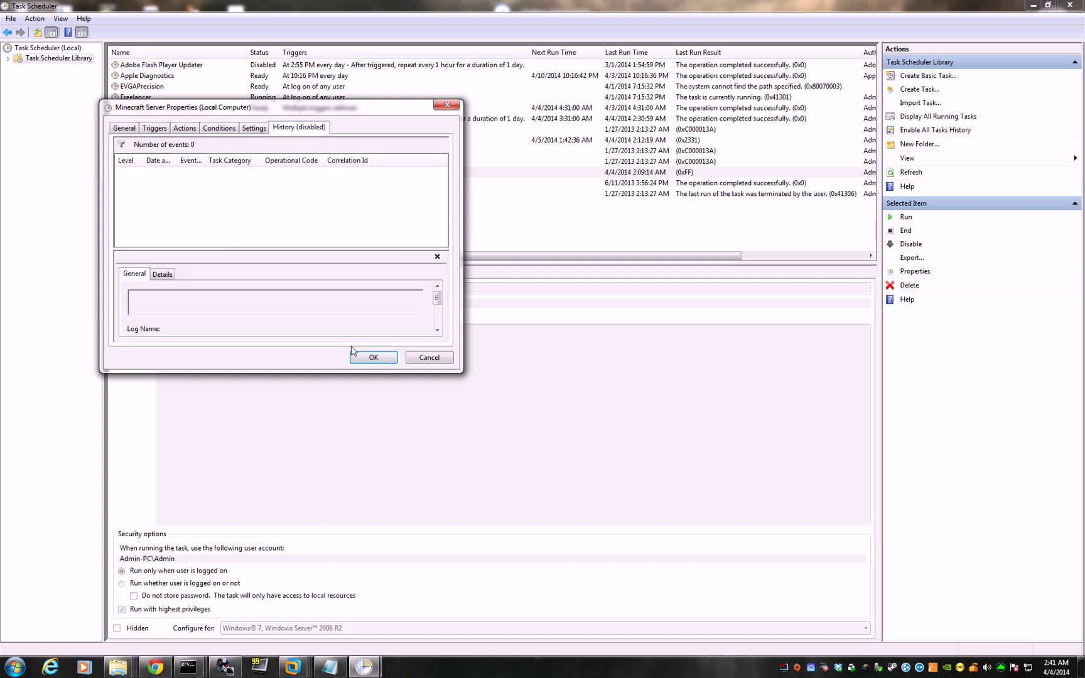
pyautogui.click(390, 356)
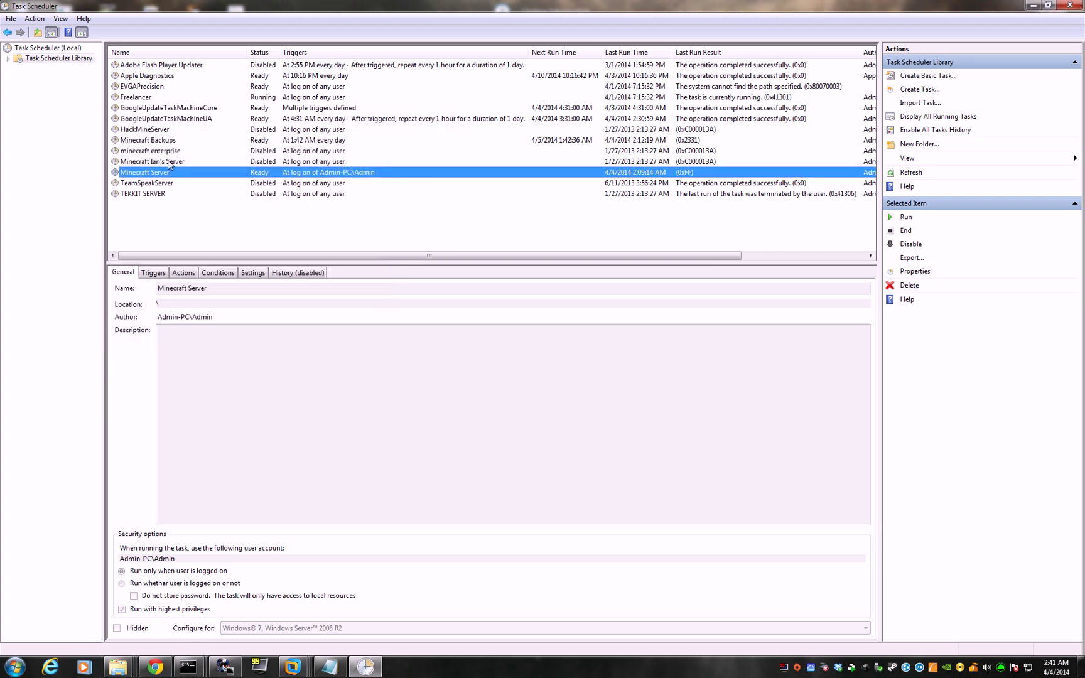
pyautogui.click(171, 142)
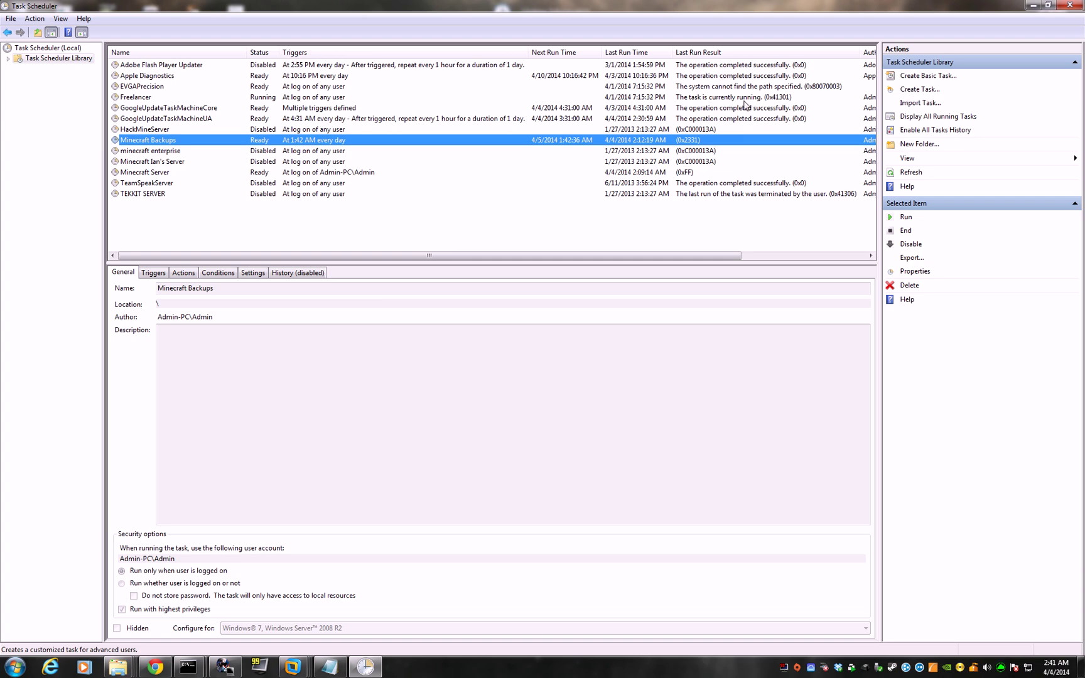
pyautogui.doubleClick(157, 140)
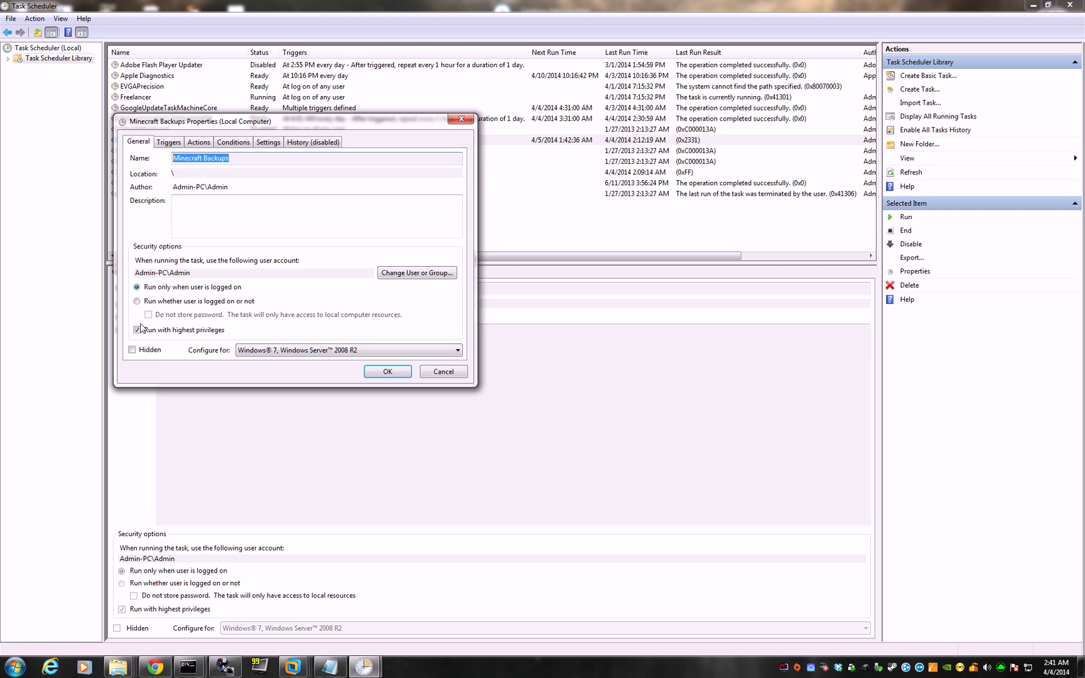
pyautogui.click(265, 351)
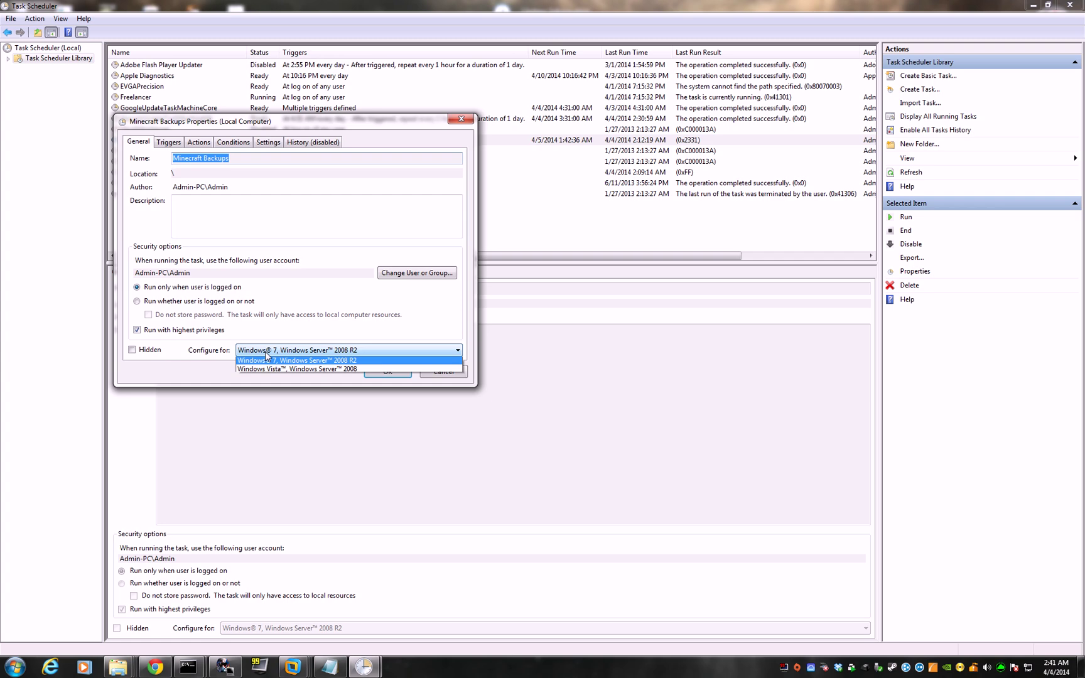
pyautogui.click(265, 352)
pyautogui.click(169, 143)
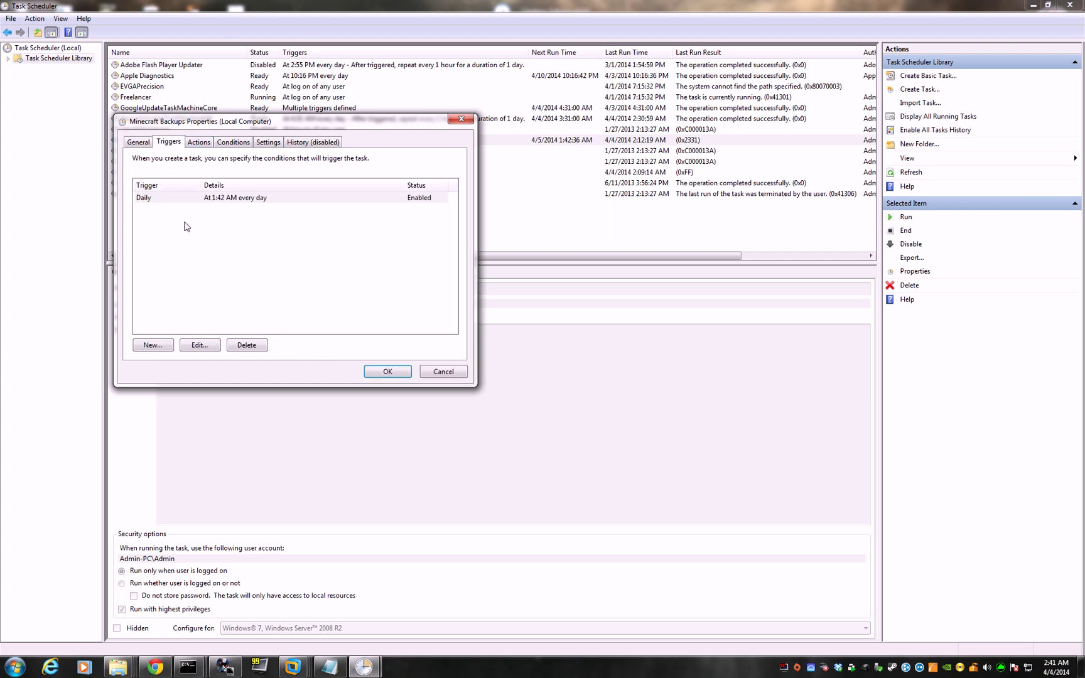
pyautogui.doubleClick(242, 198)
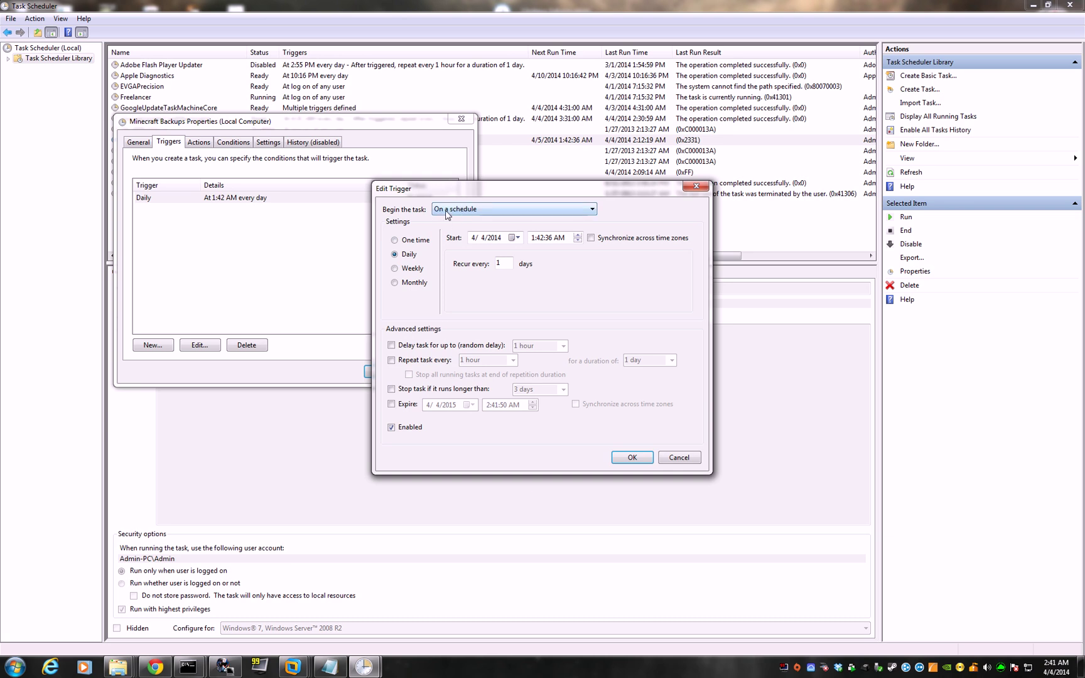
pyautogui.click(441, 214)
pyautogui.click(455, 218)
pyautogui.click(632, 457)
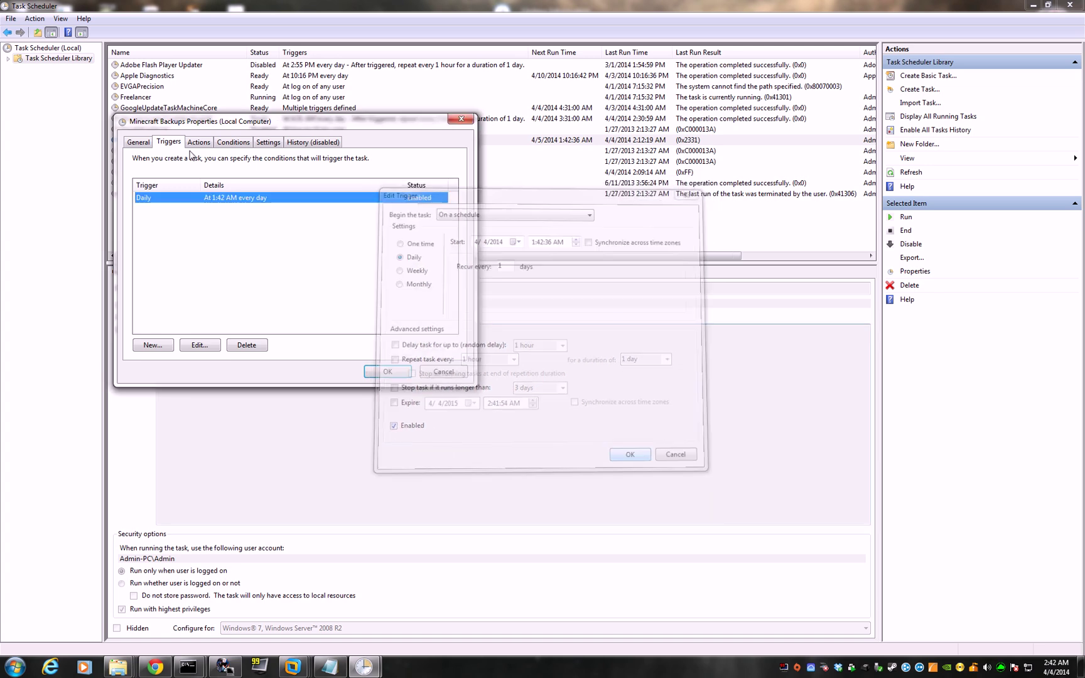
pyautogui.click(207, 143)
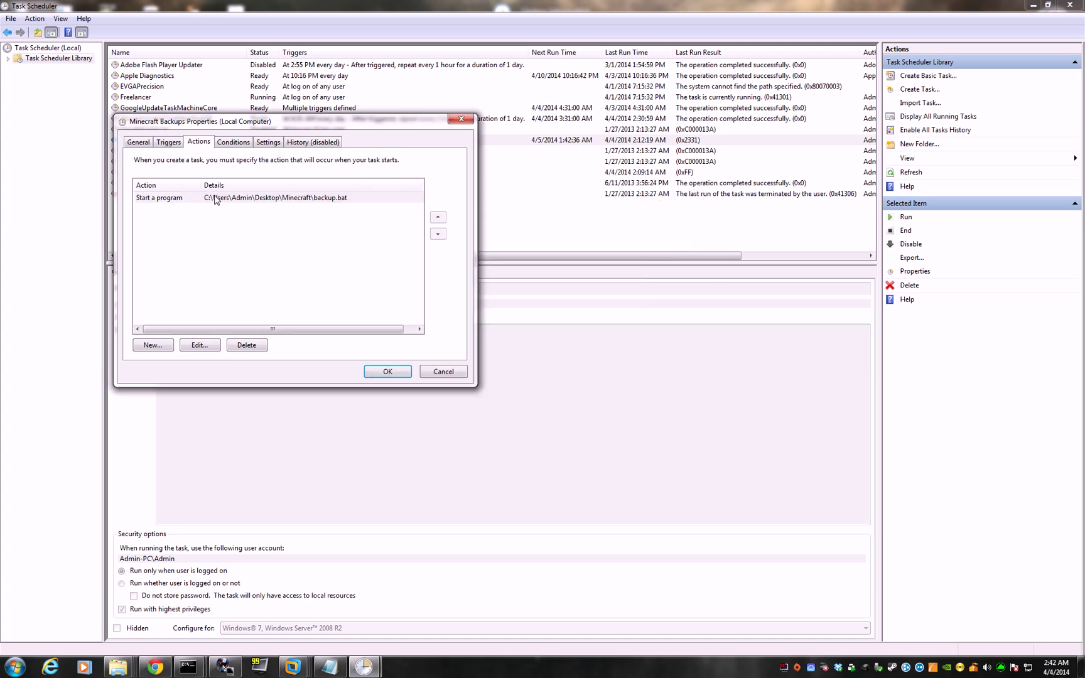
pyautogui.doubleClick(215, 199)
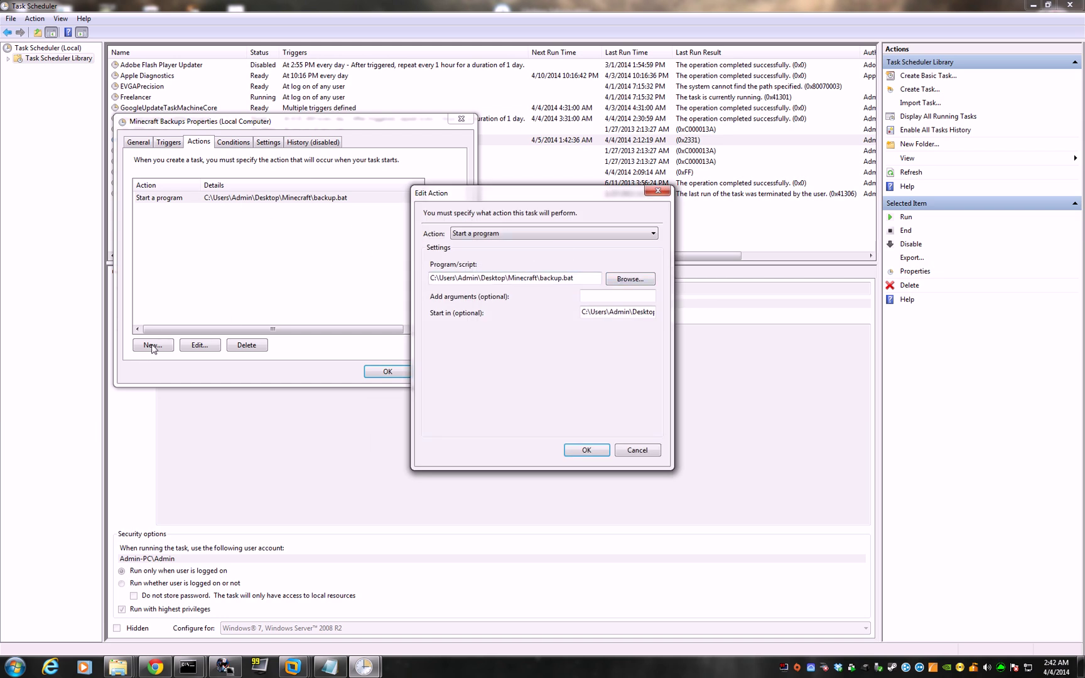
pyautogui.click(631, 280)
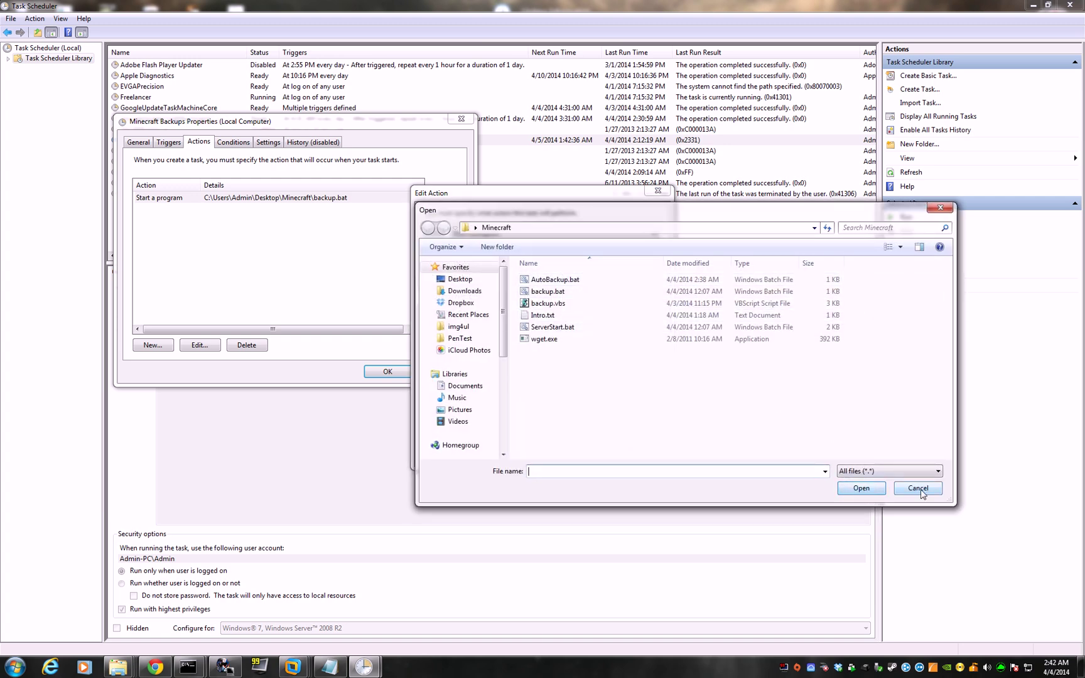
pyautogui.doubleClick(555, 294)
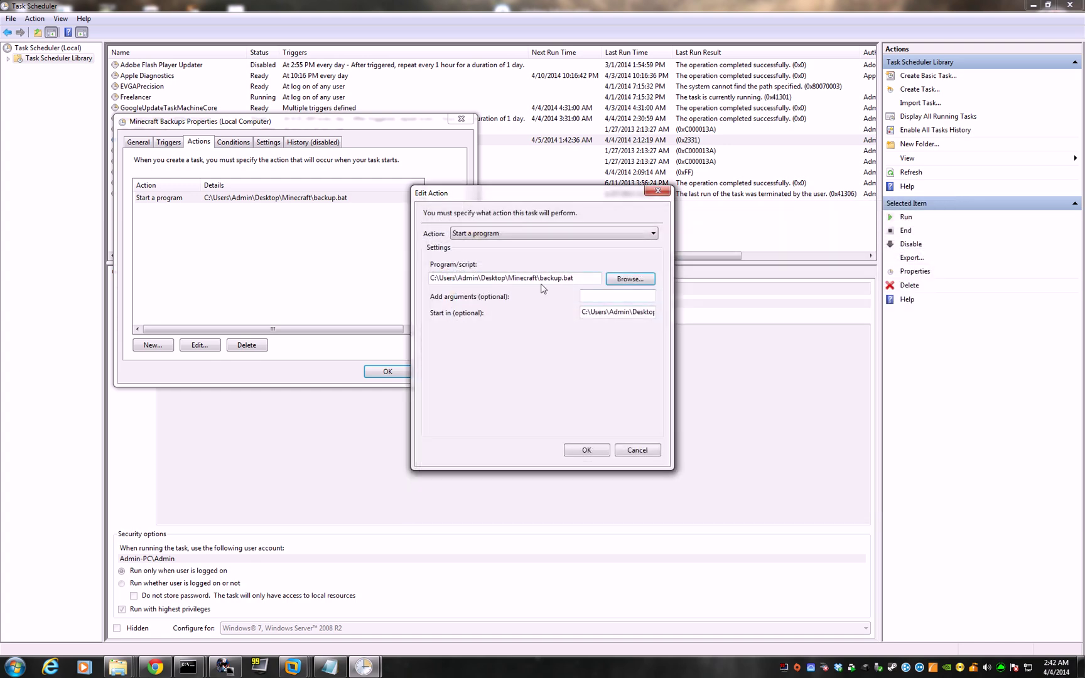
pyautogui.moveTo(540, 277); pyautogui.dragTo(431, 277)
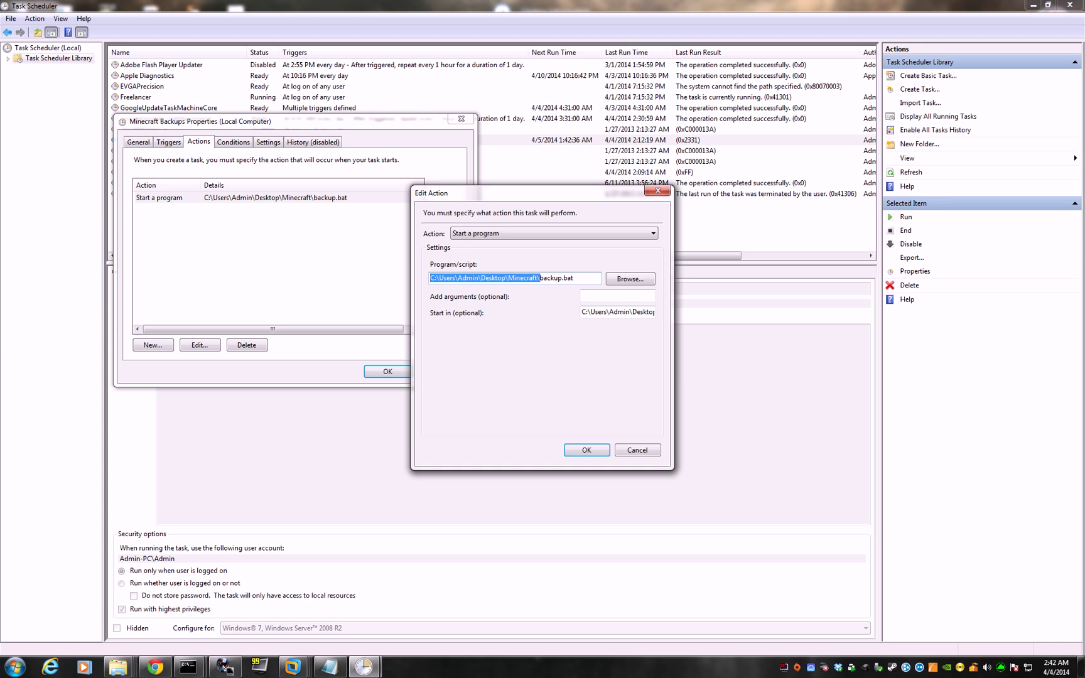
pyautogui.moveTo(582, 312); pyautogui.dragTo(689, 322)
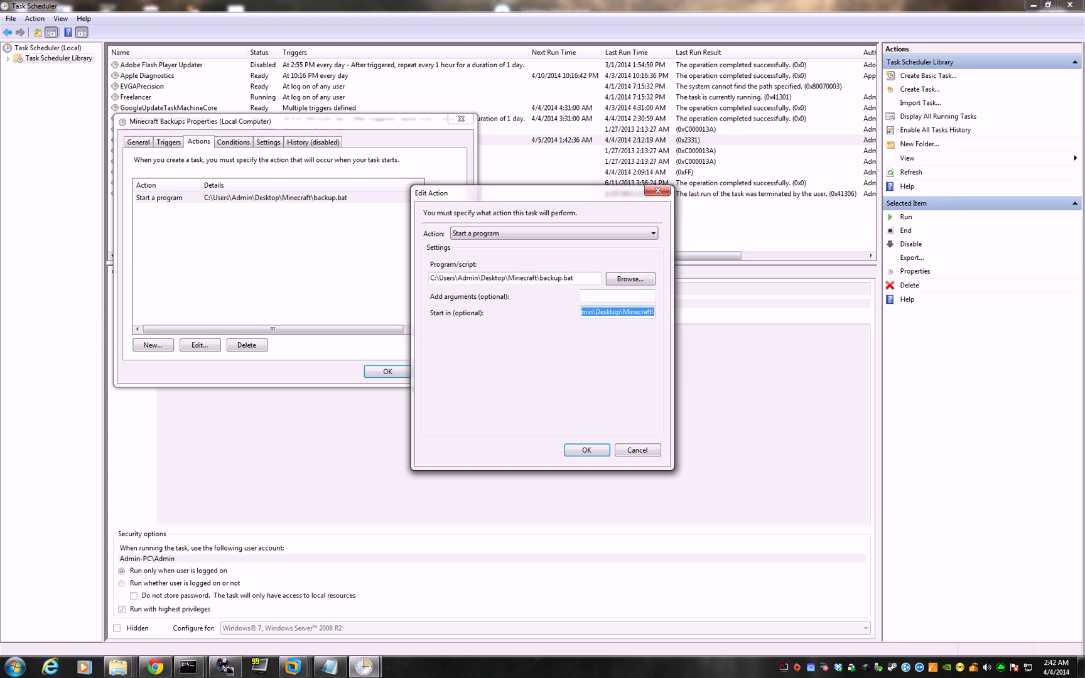
pyautogui.click(596, 450)
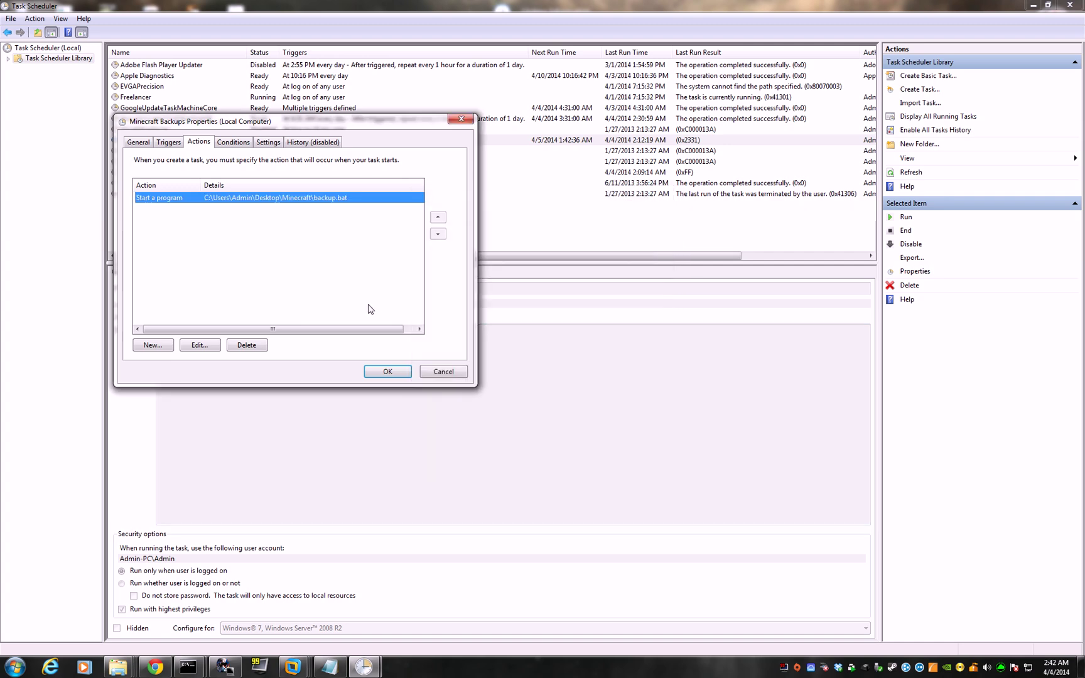
pyautogui.click(386, 371)
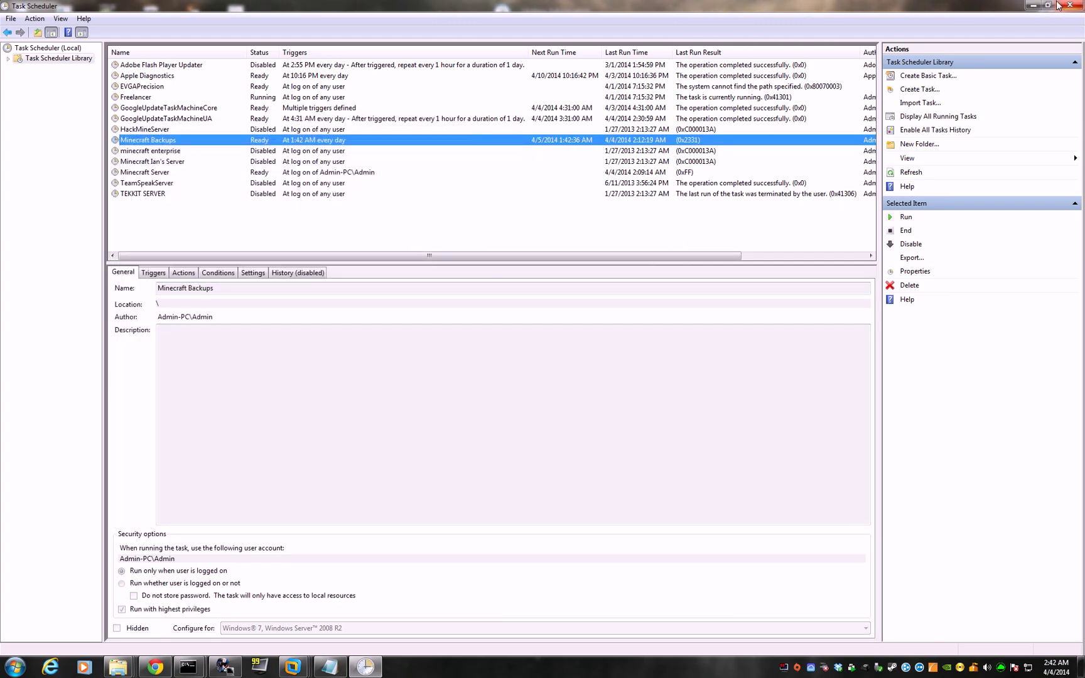
# - Minimize the Notepad notes and arrange Task Scheduler beside the Minecraft folder window
pyautogui.click(1056, 5)
pyautogui.click(667, 100)
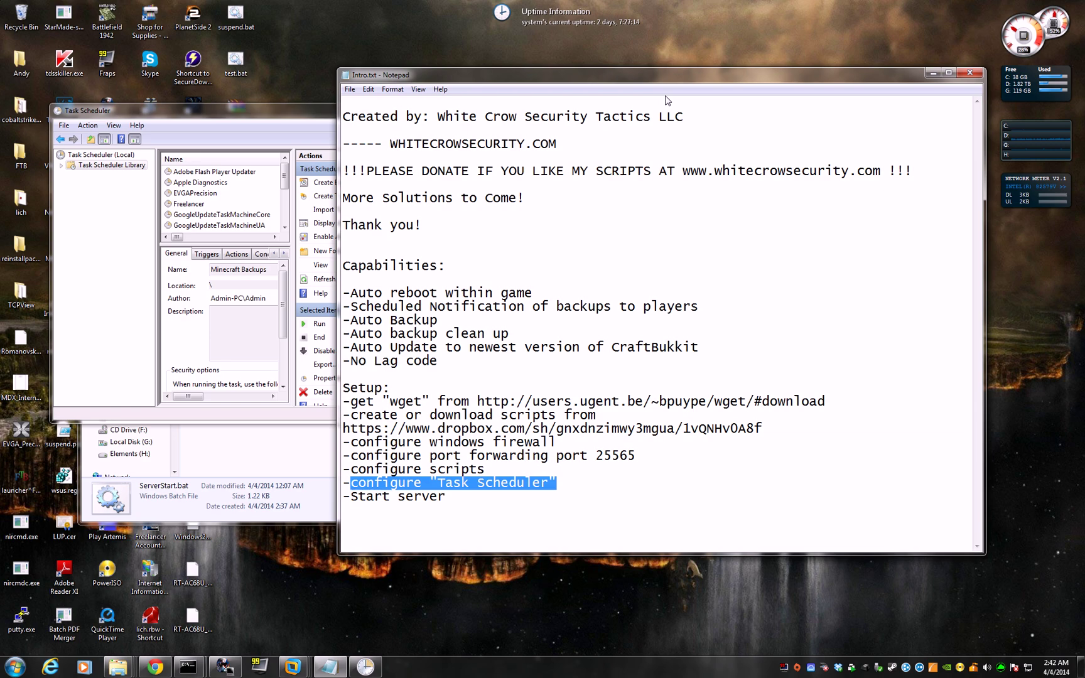
pyautogui.click(934, 73)
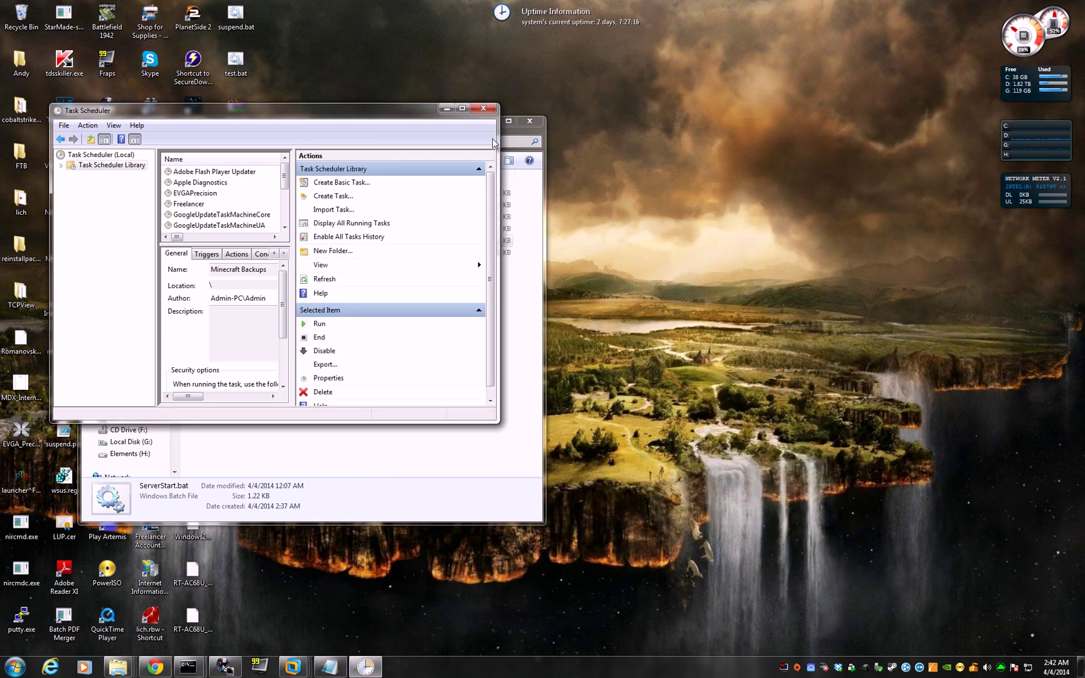
pyautogui.moveTo(400, 113); pyautogui.dragTo(331, 178)
pyautogui.moveTo(408, 122); pyautogui.dragTo(938, 231)
pyautogui.moveTo(301, 180); pyautogui.dragTo(415, 56)
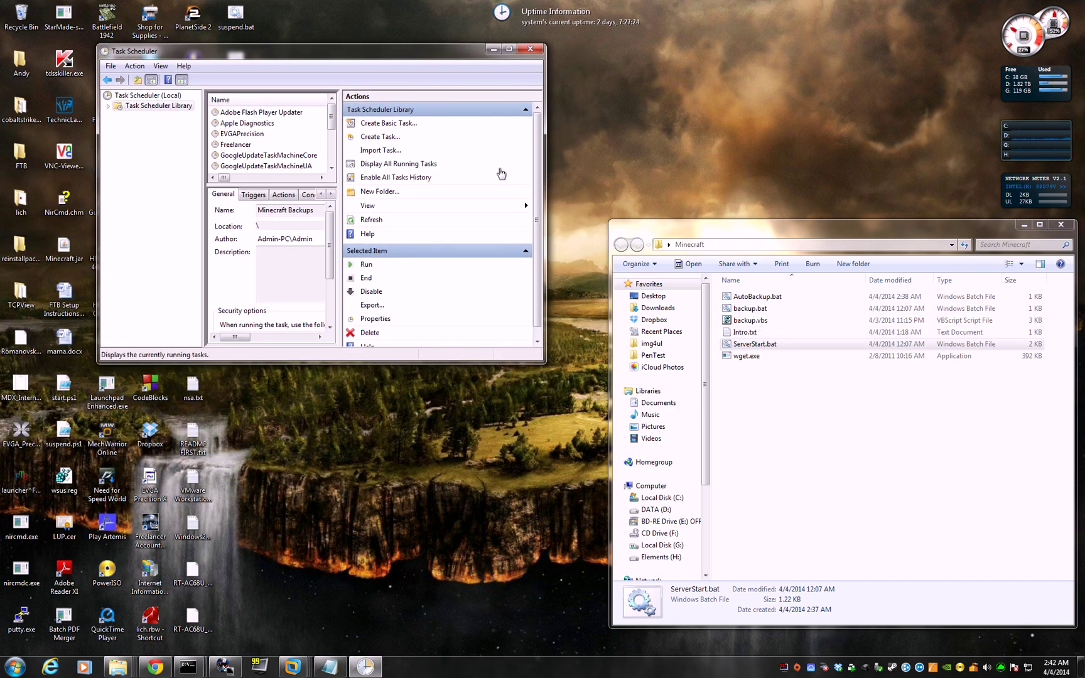
# - Select the Minecraft Server task and bring up its context menu
pyautogui.scroll(-3, 319, 167)
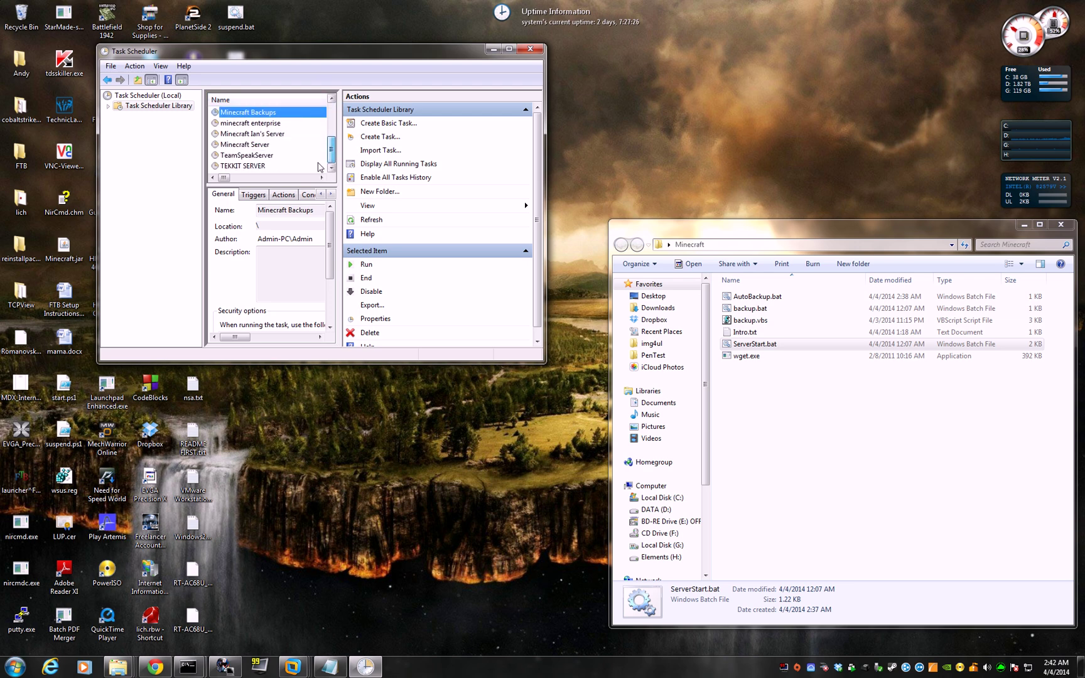
pyautogui.click(251, 145)
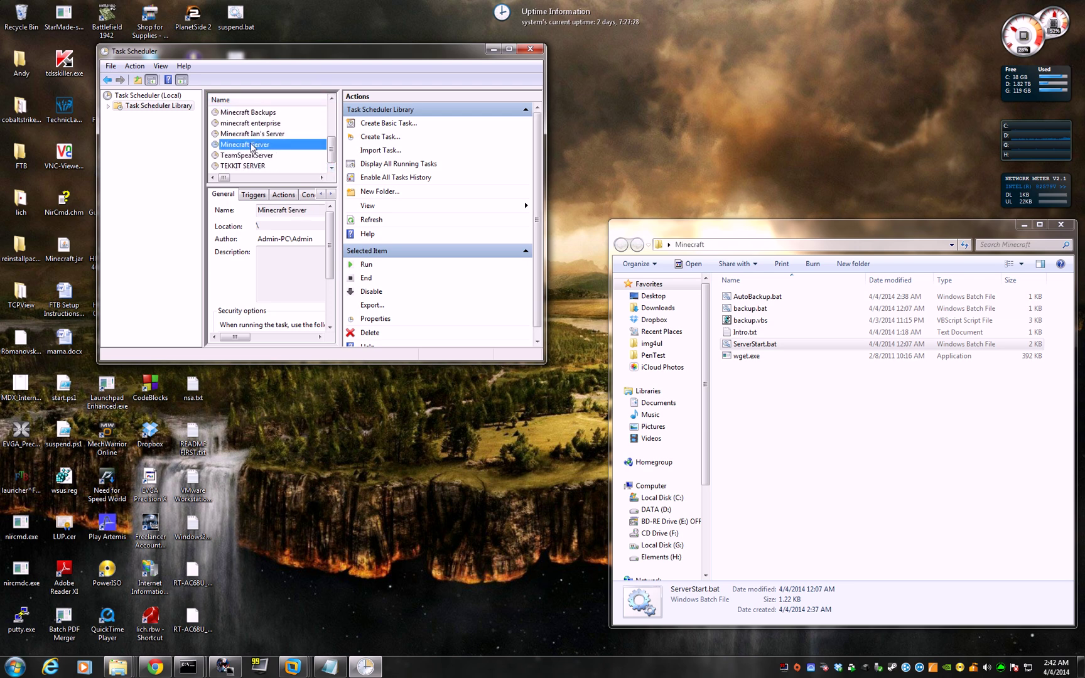
pyautogui.rightClick(251, 145)
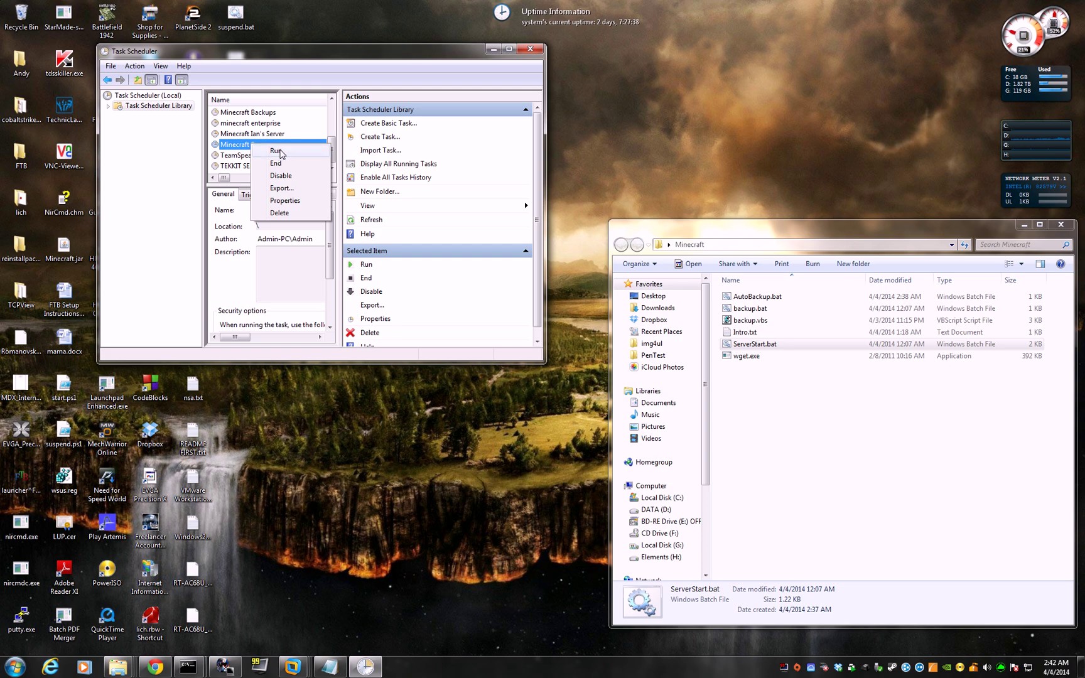
# - Run the Minecraft Server task so the watchdog console starts CraftBukkit
pyautogui.click(279, 151)
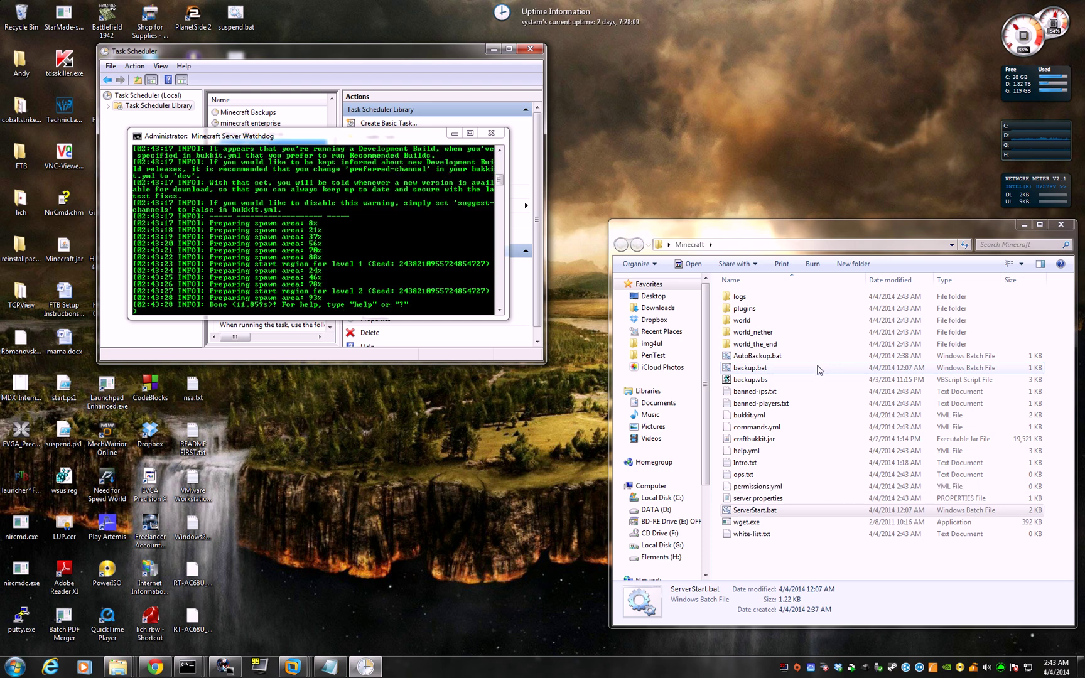
# - Run the Minecraft Backups task immediately from the Task Scheduler Library
pyautogui.click(361, 49)
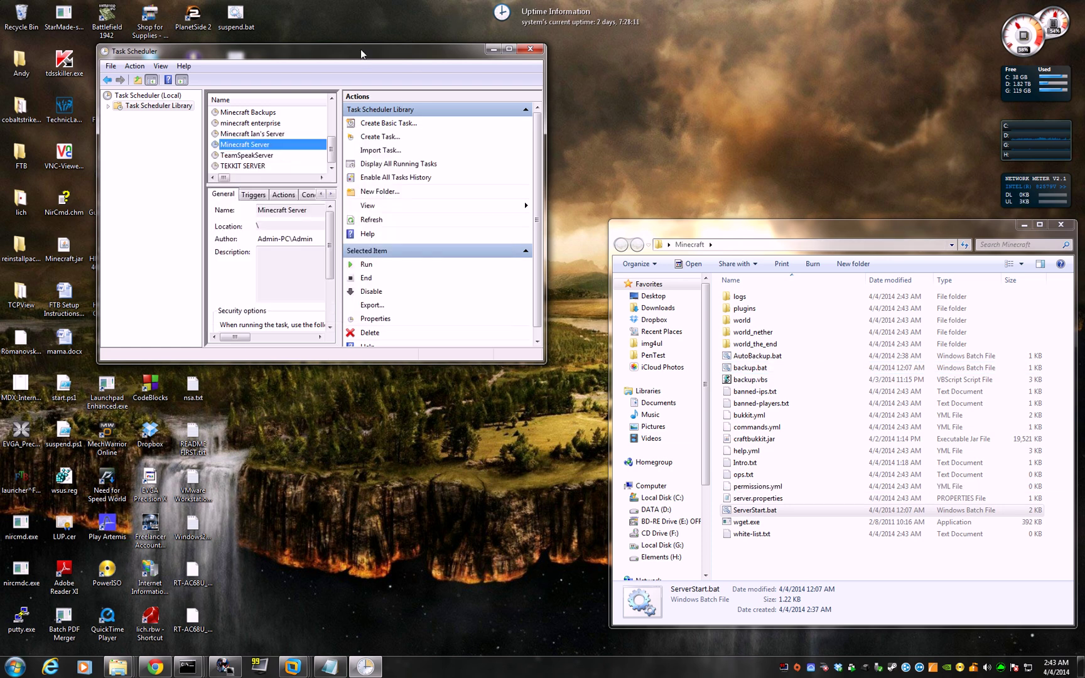
pyautogui.scroll(2, 317, 117)
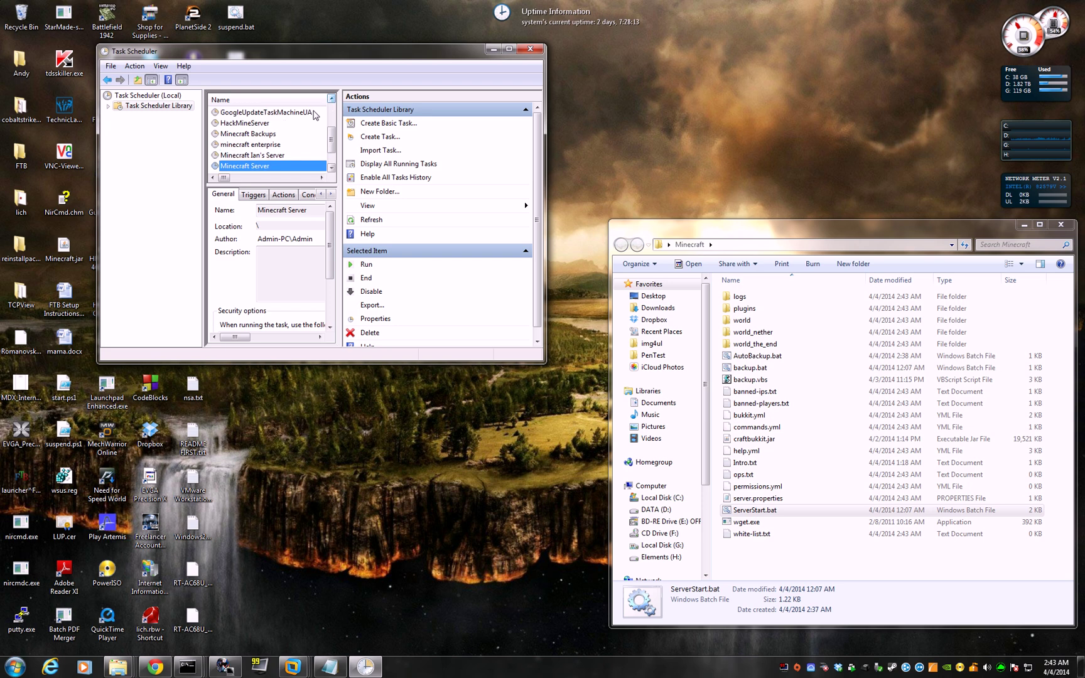
pyautogui.click(262, 134)
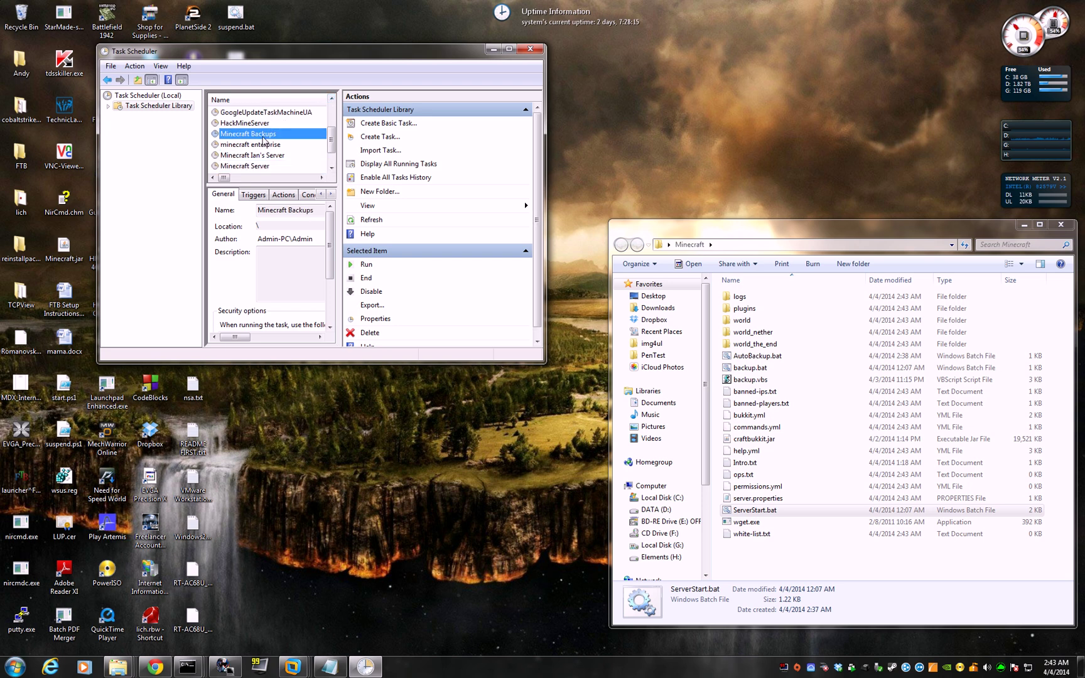
pyautogui.rightClick(262, 134)
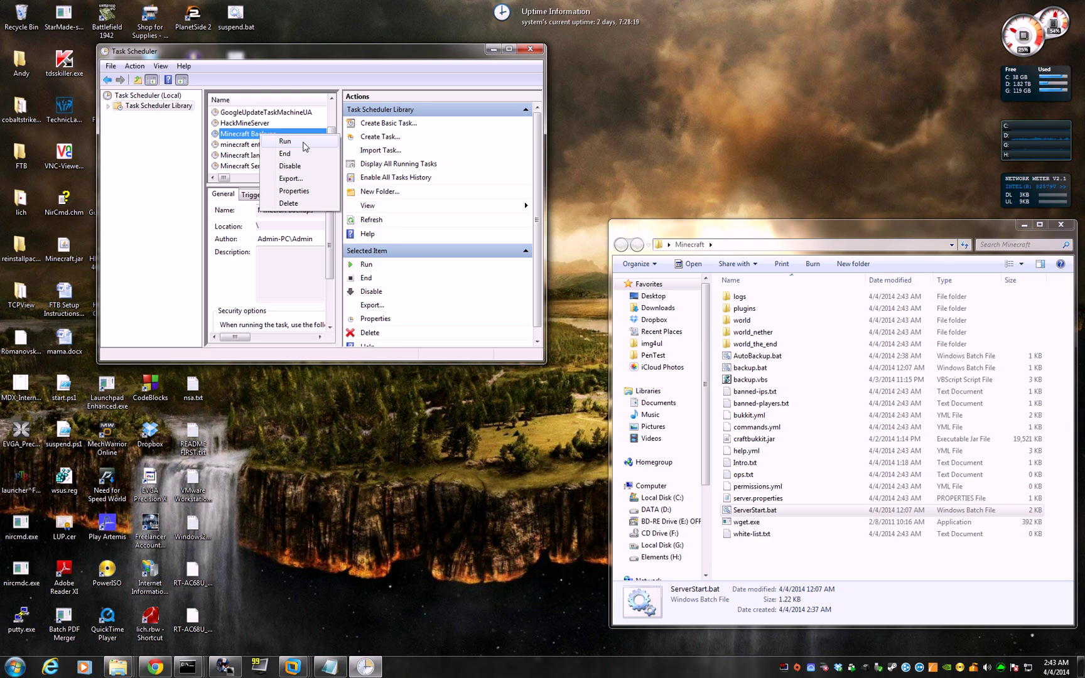
pyautogui.click(285, 141)
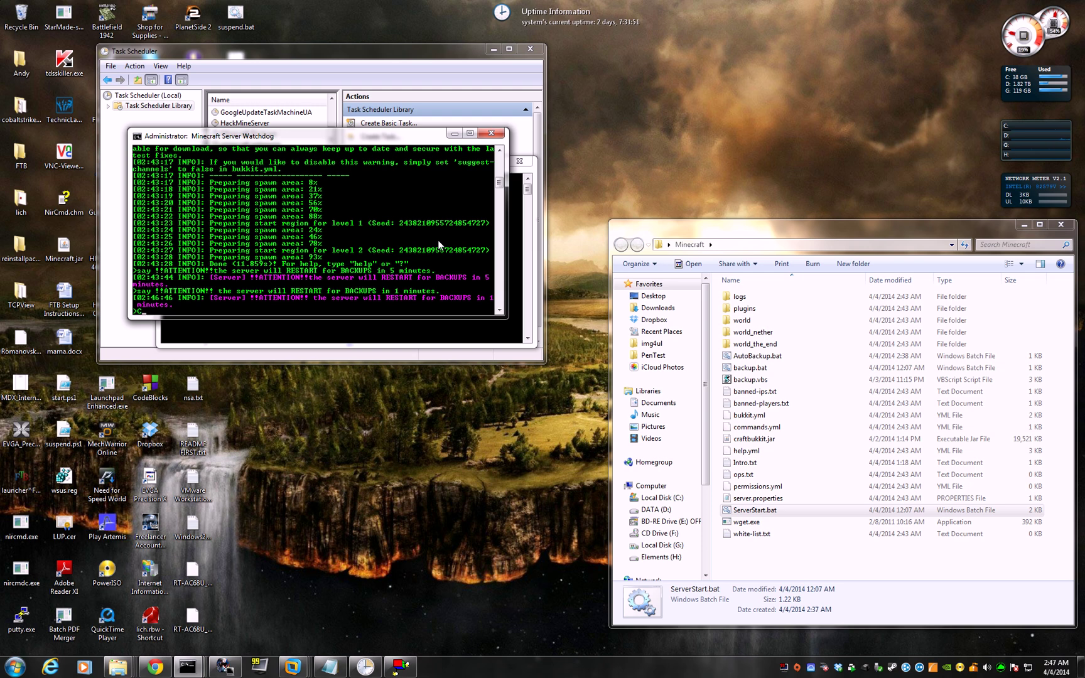
# - Send the restart-for-backups warning on the Saints3gServer VM's server, then minimize VMware Workstation
pyautogui.moveTo(292, 667)
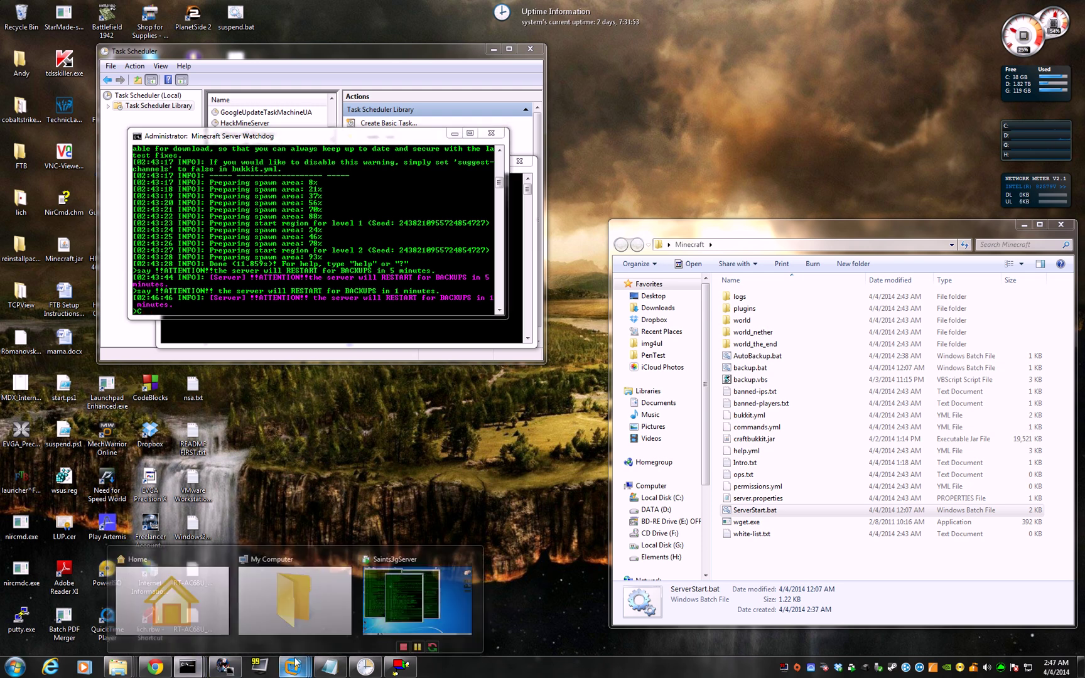
pyautogui.click(398, 588)
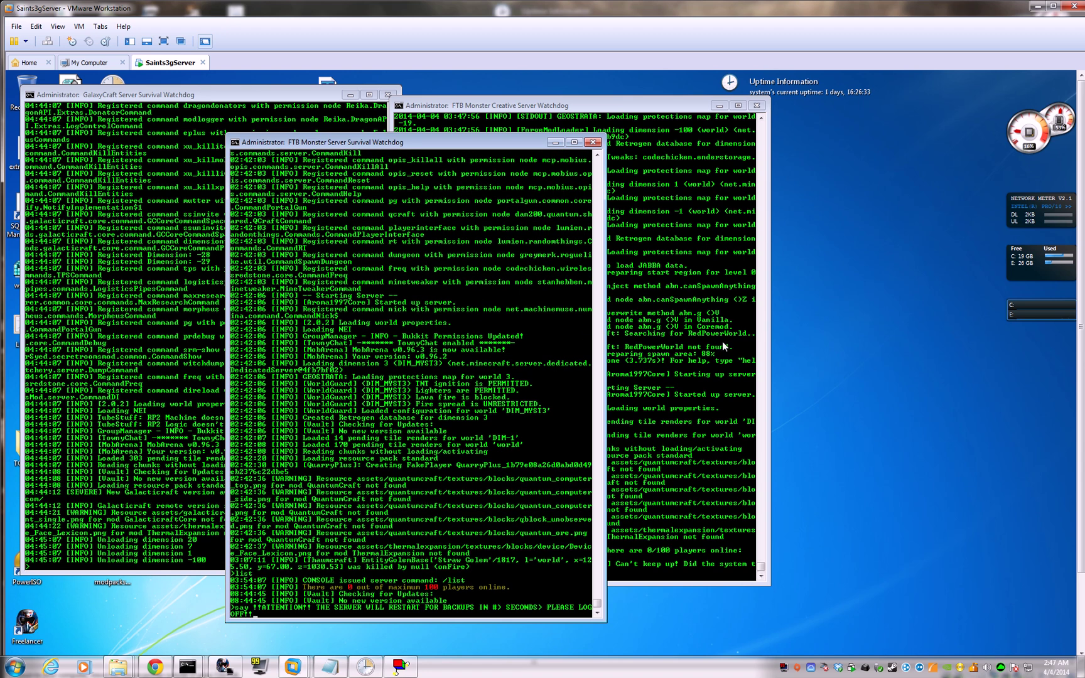
pyautogui.press('Return')
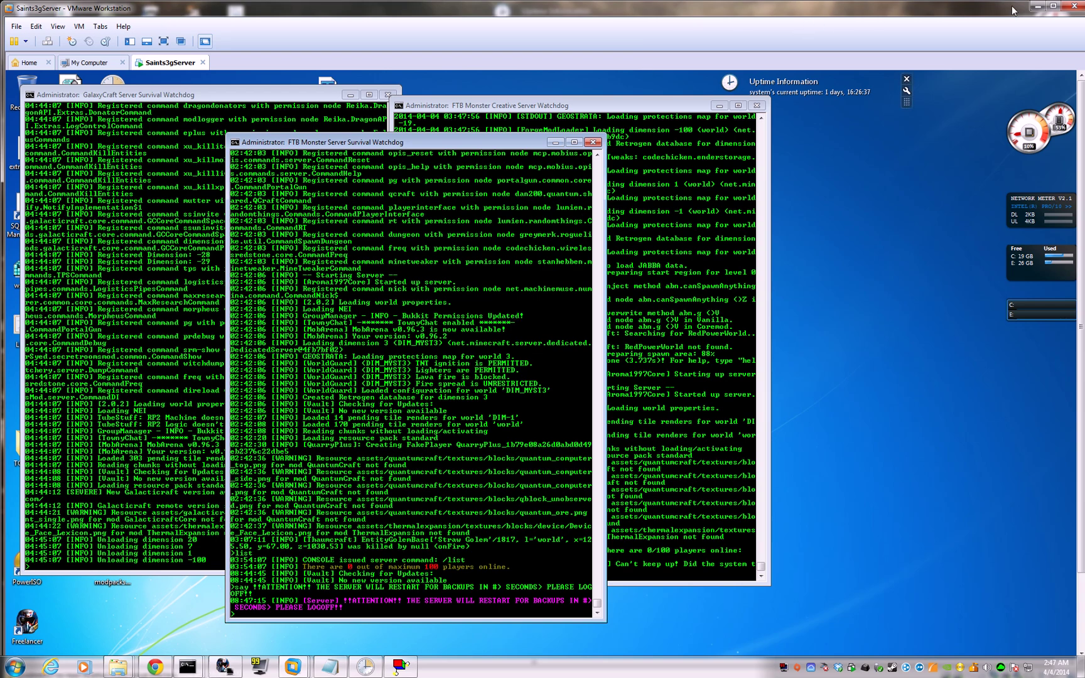
pyautogui.click(1036, 7)
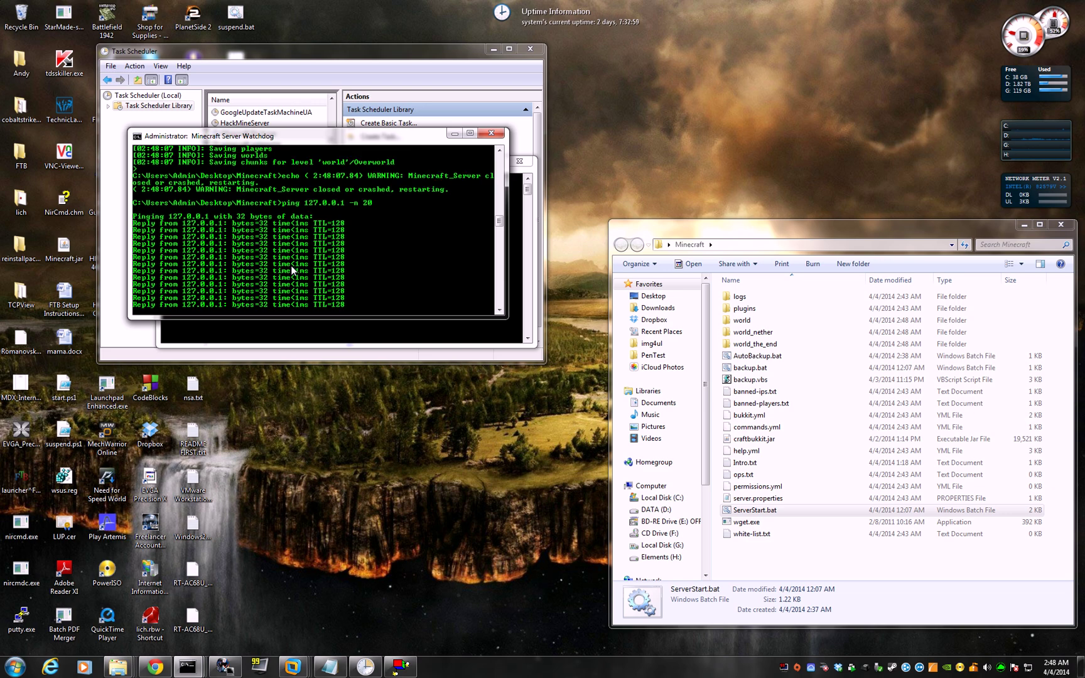
# - End the watchdog batch job with Ctrl+C, then stop the restarted server and close its console
pyautogui.hotkey('ctrl', 'c')
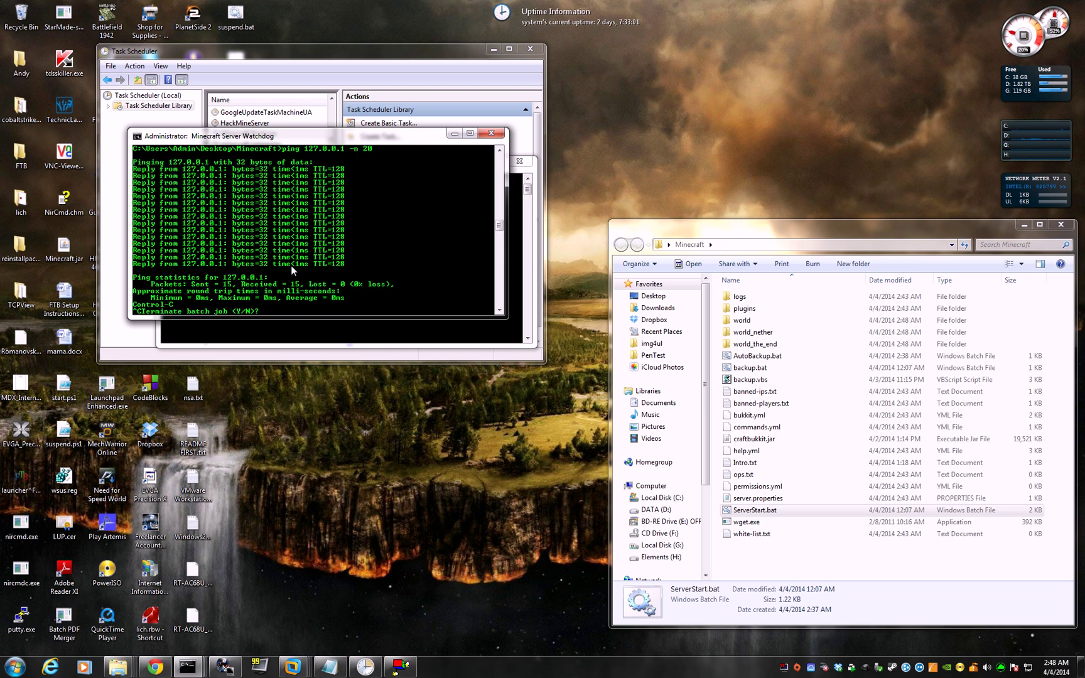
pyautogui.press('Return')
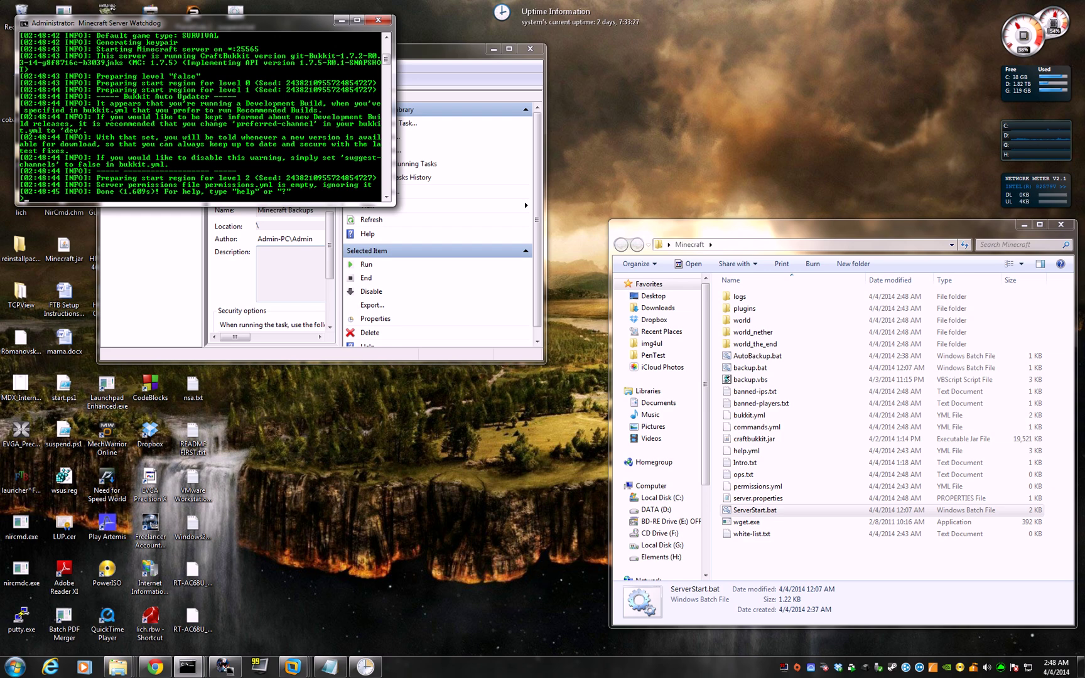
pyautogui.moveTo(218, 21); pyautogui.dragTo(333, 316)
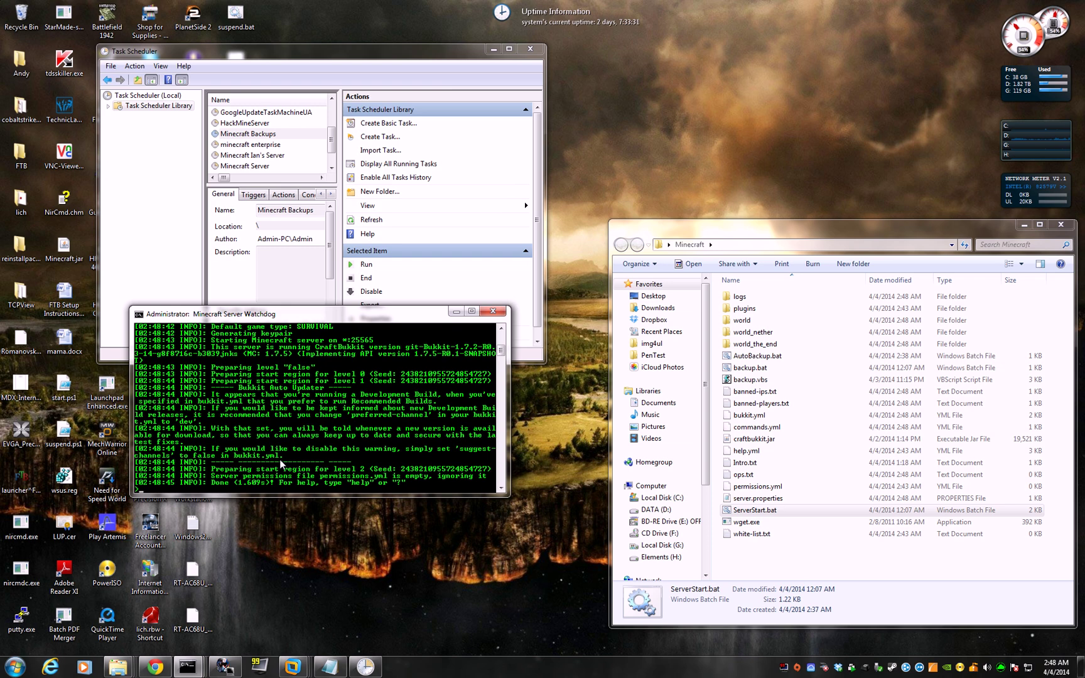
pyautogui.write('stop')
pyautogui.press('Return')
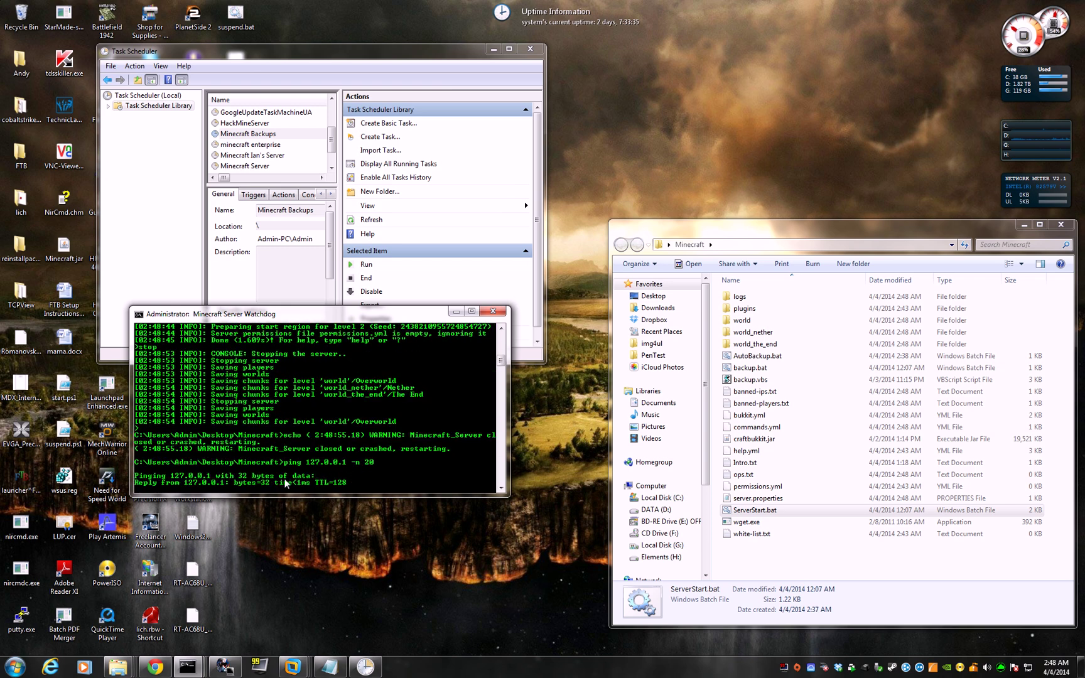
pyautogui.click(493, 311)
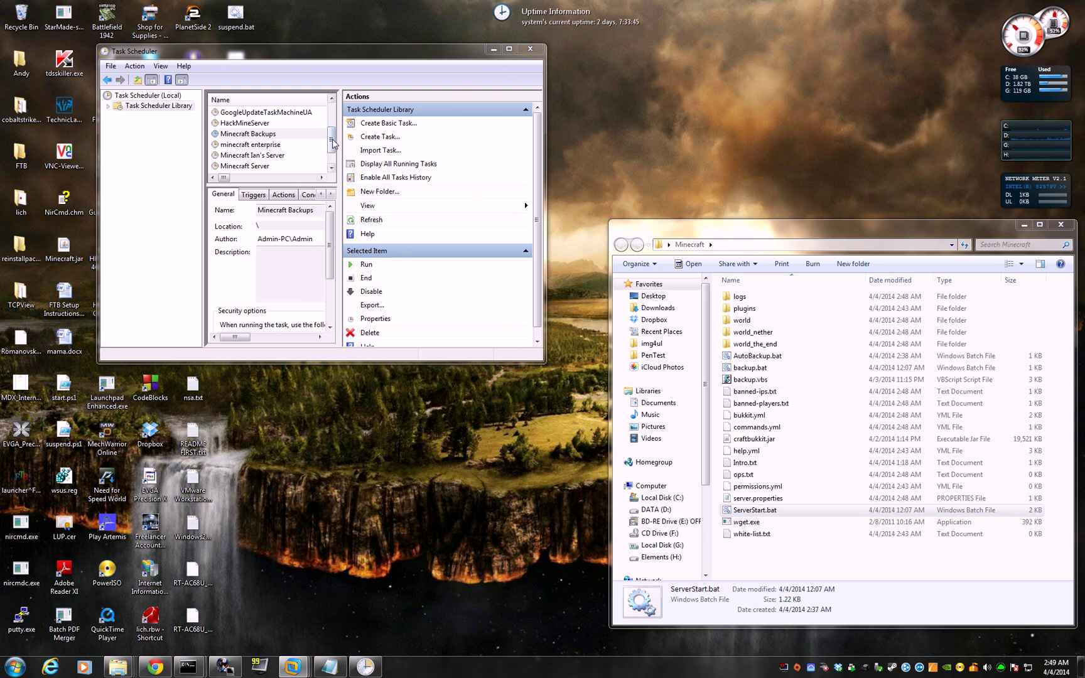
# - Select the Minecraft Server task, then close Task Scheduler
pyautogui.scroll(-1, 329, 154)
pyautogui.click(245, 144)
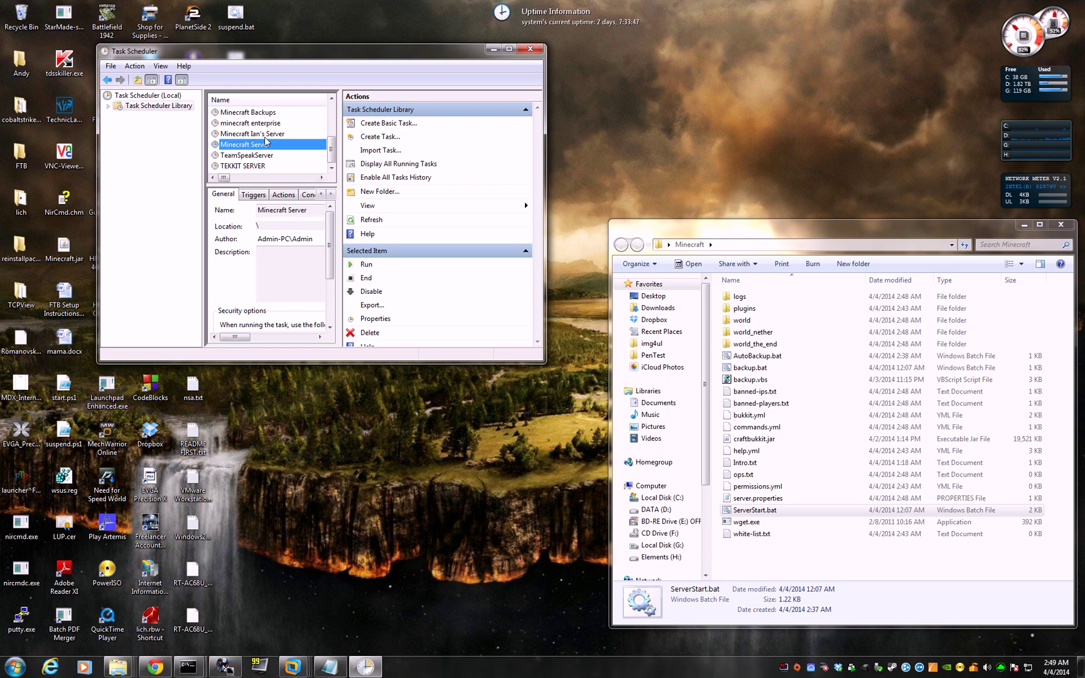
pyautogui.click(530, 49)
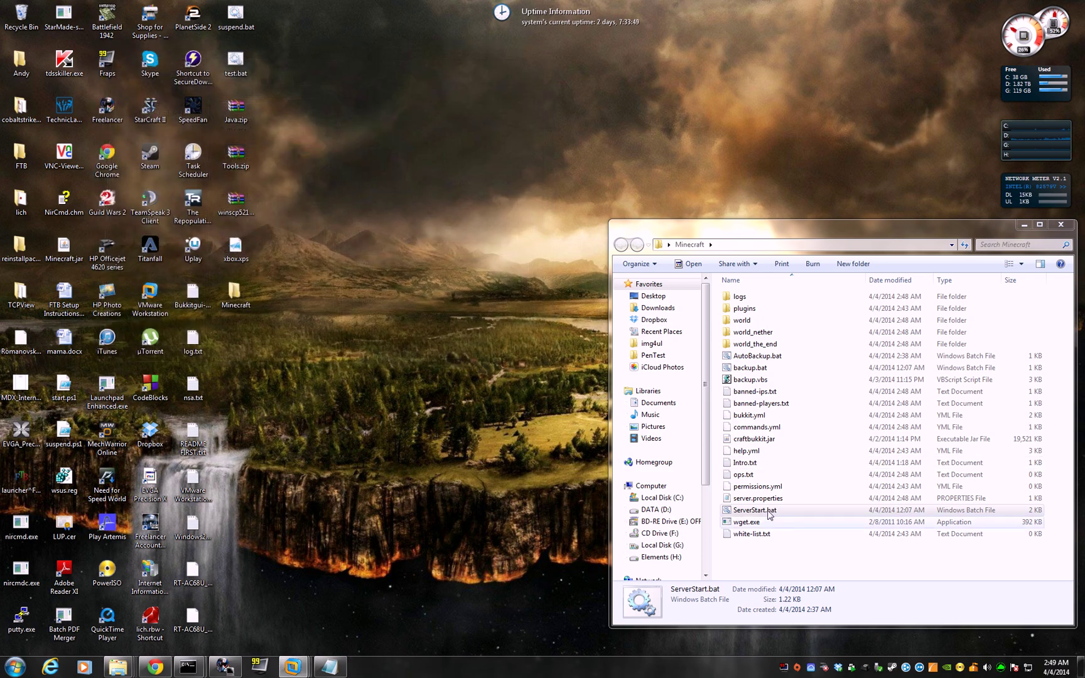
# - Run ServerStart.bat from the Minecraft folder to start the server, then right-click the file
pyautogui.doubleClick(748, 511)
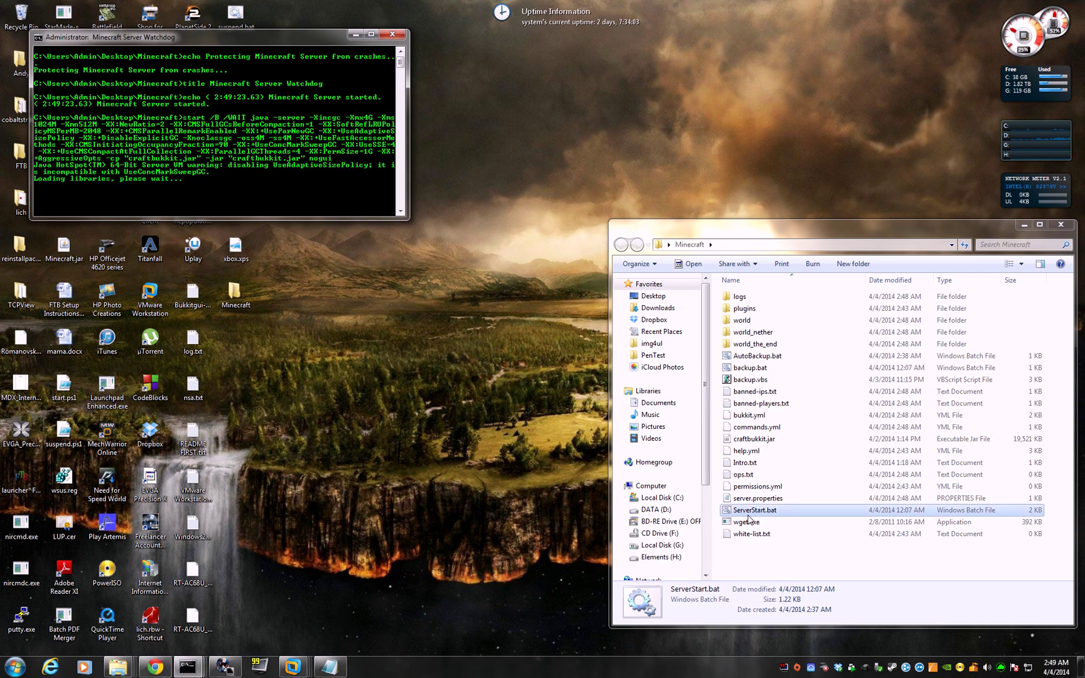
pyautogui.click(733, 514)
pyautogui.rightClick(753, 508)
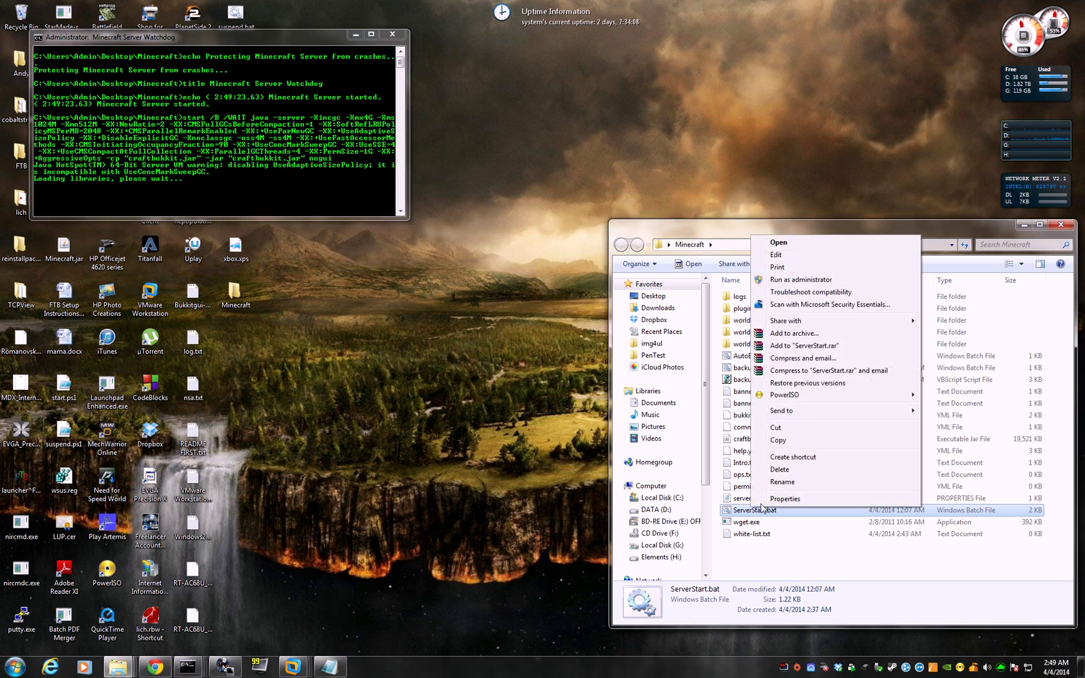
pyautogui.click(782, 255)
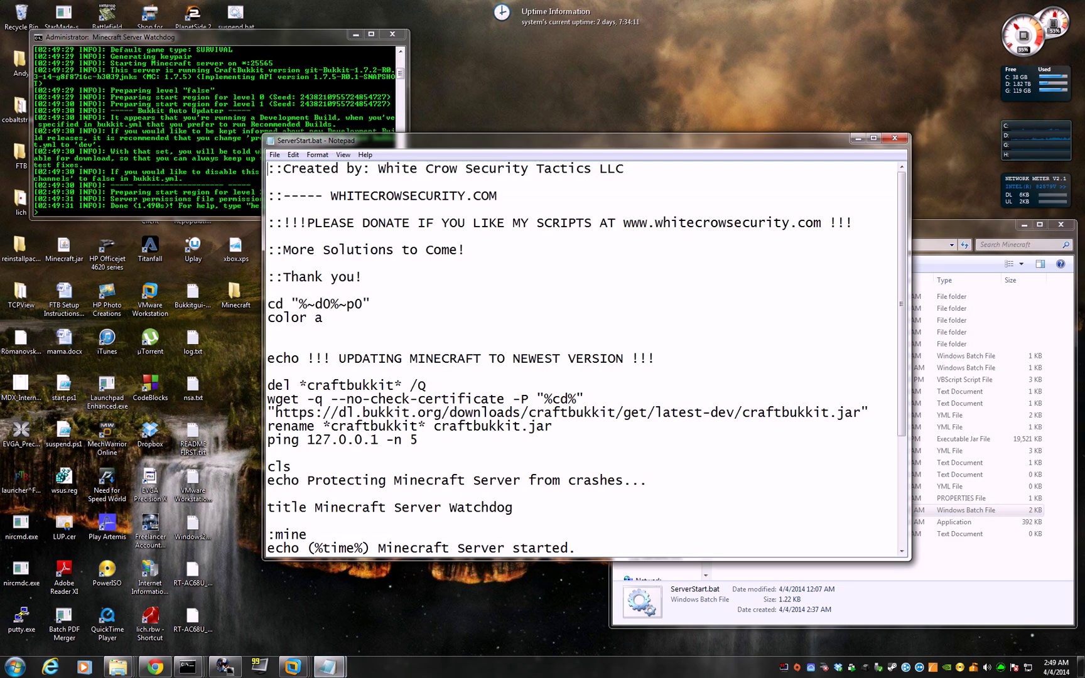
pyautogui.doubleClick(732, 143)
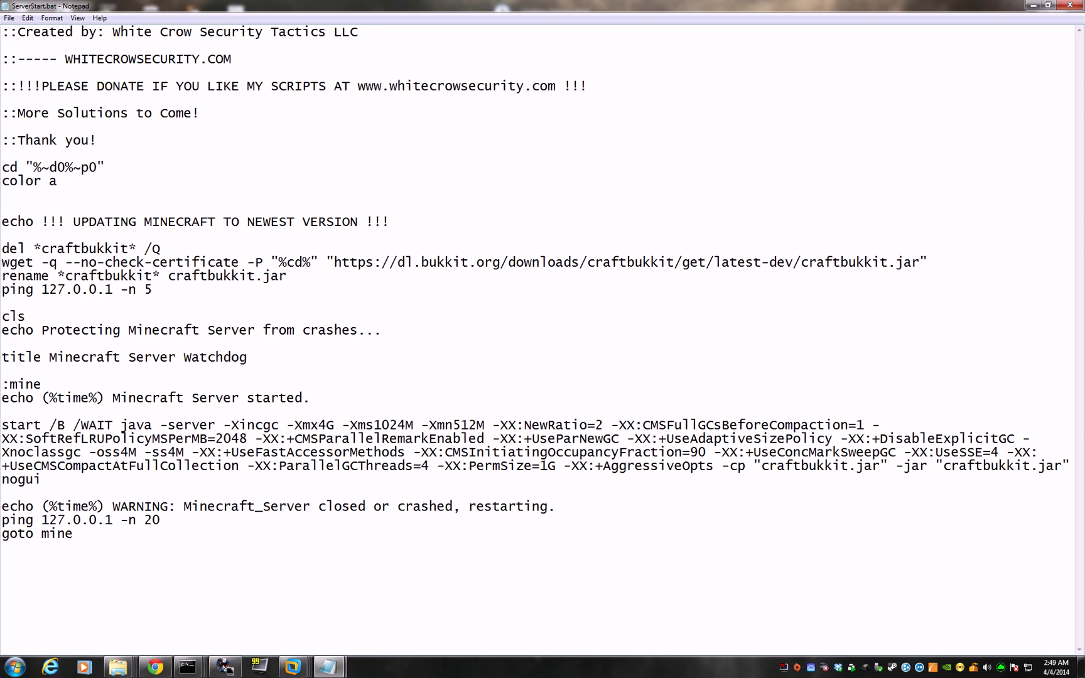
pyautogui.moveTo(1, 425); pyautogui.dragTo(42, 480)
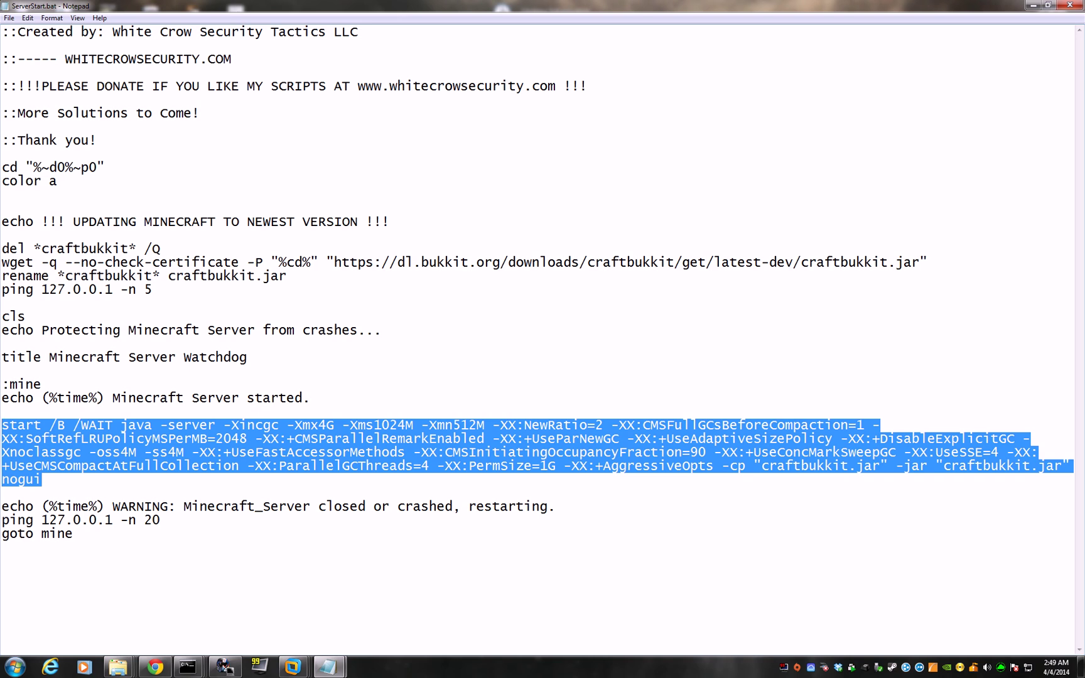
pyautogui.moveTo(1, 425)
pyautogui.mouseDown()
pyautogui.moveTo(179, 452)
pyautogui.moveTo(3, 427)
pyautogui.mouseUp()
pyautogui.moveTo(295, 426); pyautogui.dragTo(342, 426)
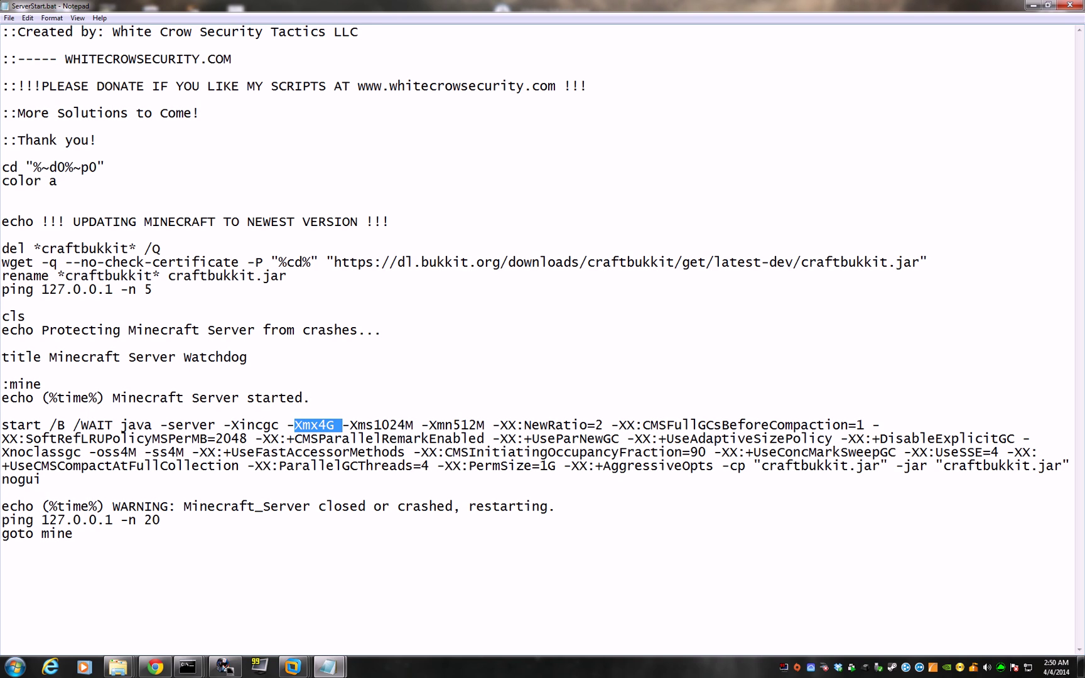
pyautogui.click(294, 425)
pyautogui.moveTo(294, 426); pyautogui.dragTo(335, 426)
pyautogui.click(366, 438)
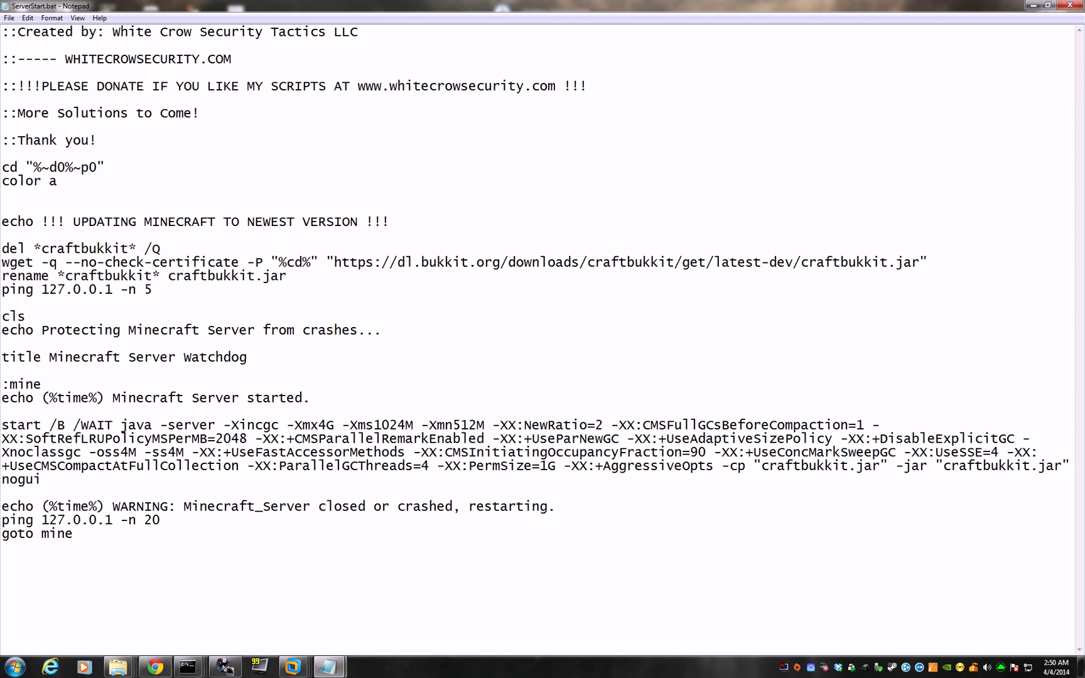
# - Close ServerStart.bat unchanged and move the Minecraft folder window up and left
pyautogui.click(1075, 5)
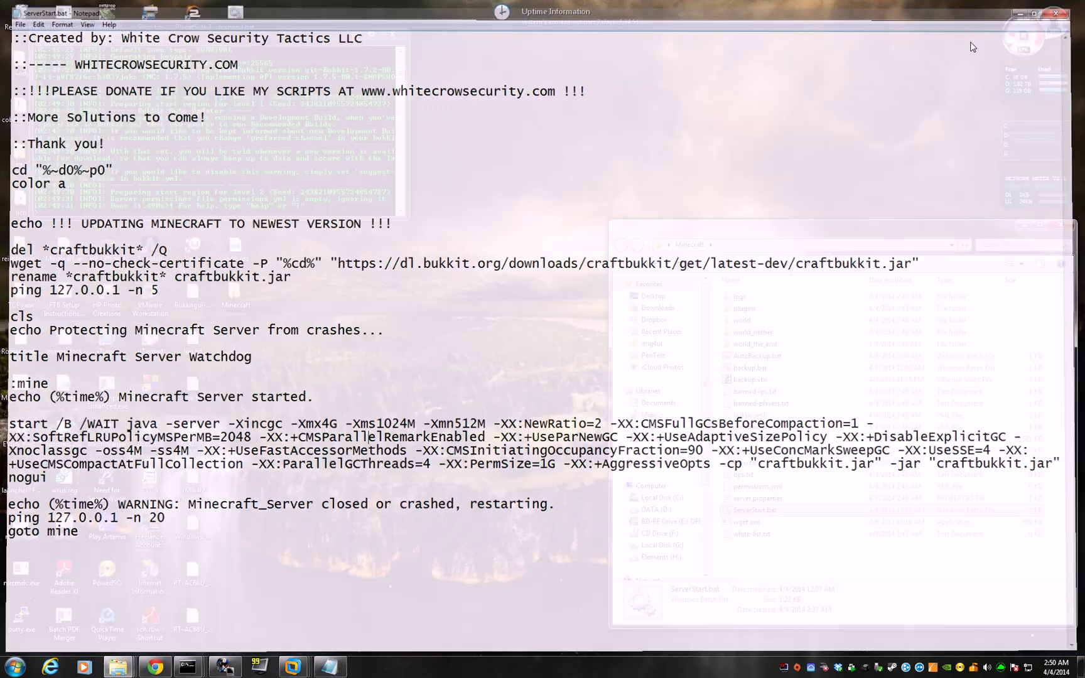
pyautogui.moveTo(817, 233); pyautogui.dragTo(693, 128)
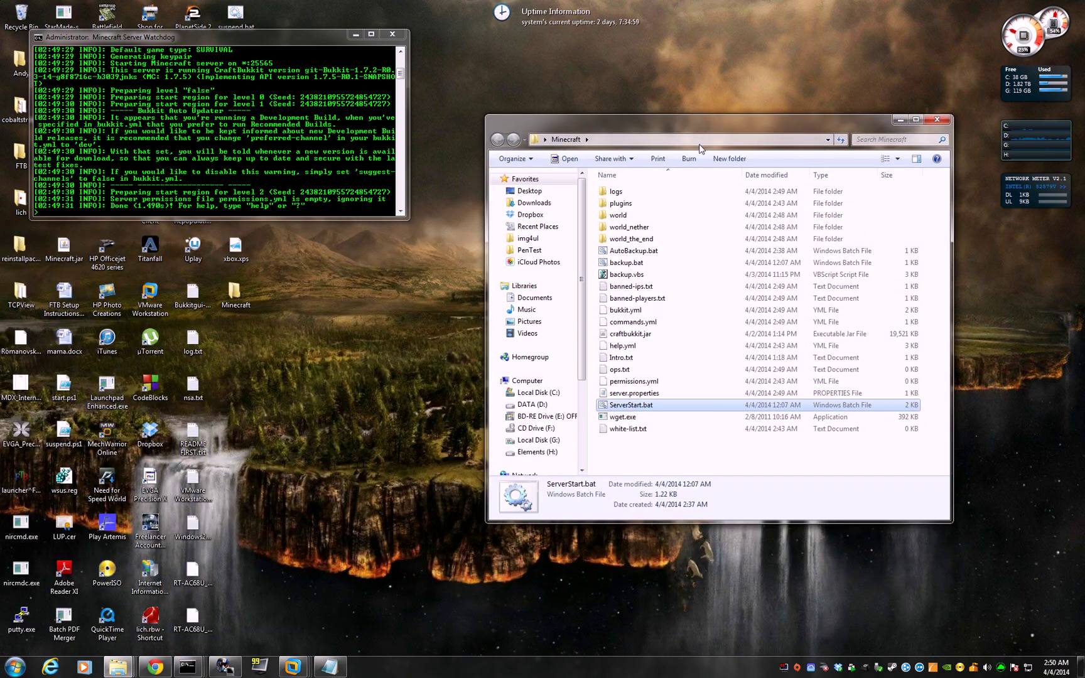